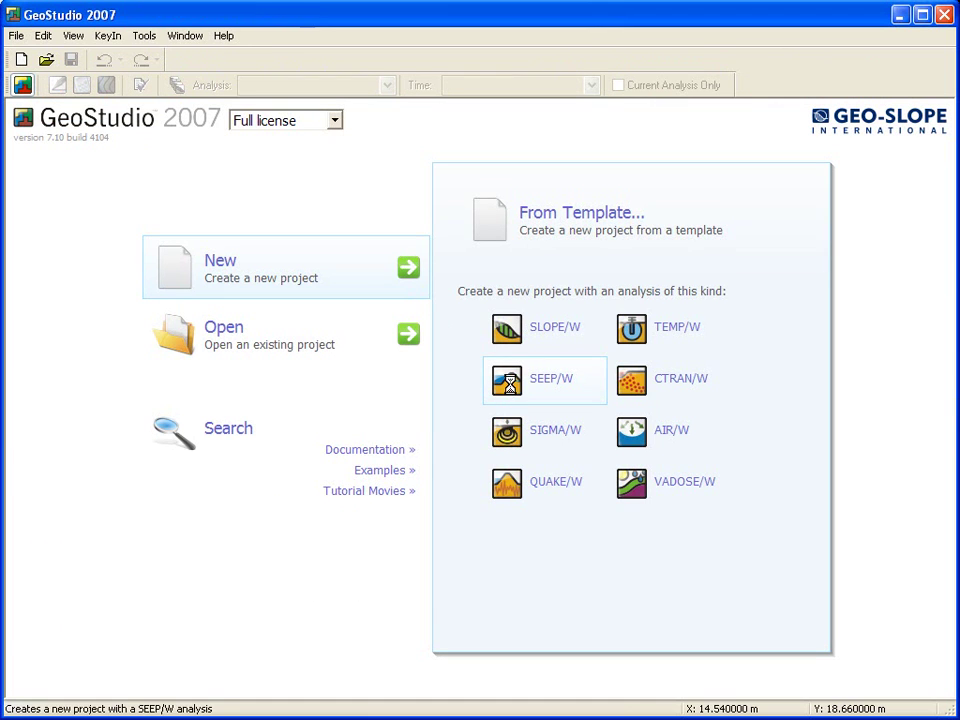
Start a steady-state SEEP/W analysis named 'Flow through a dam', described 'Learning to use SEEP/W'.
{"action": "left_click", "coordinate": [510, 389]}
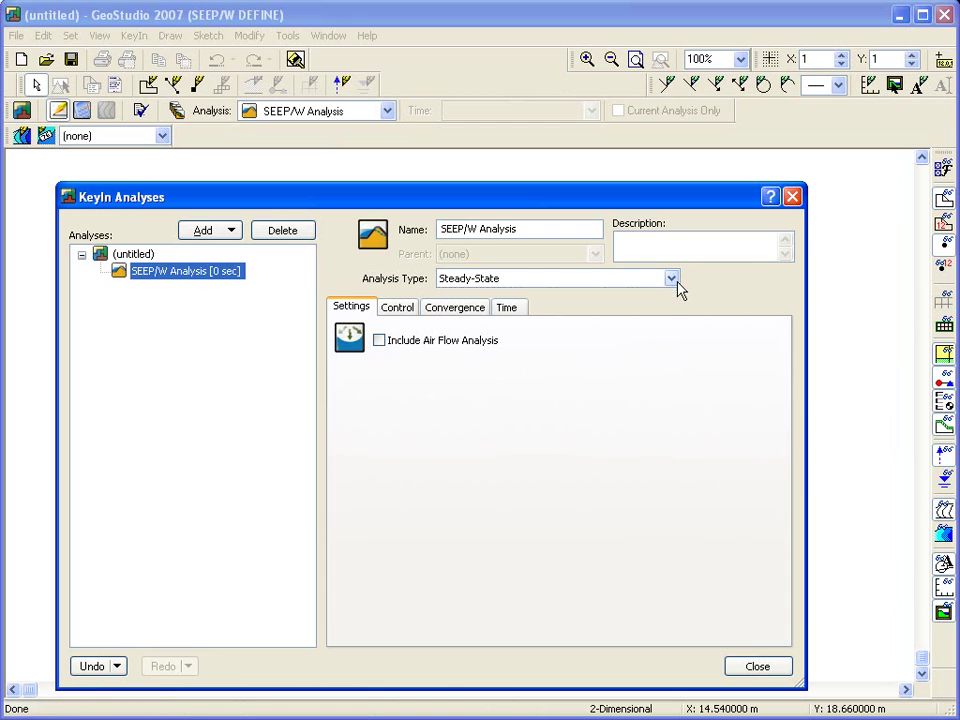
{"action": "left_click", "coordinate": [675, 283]}
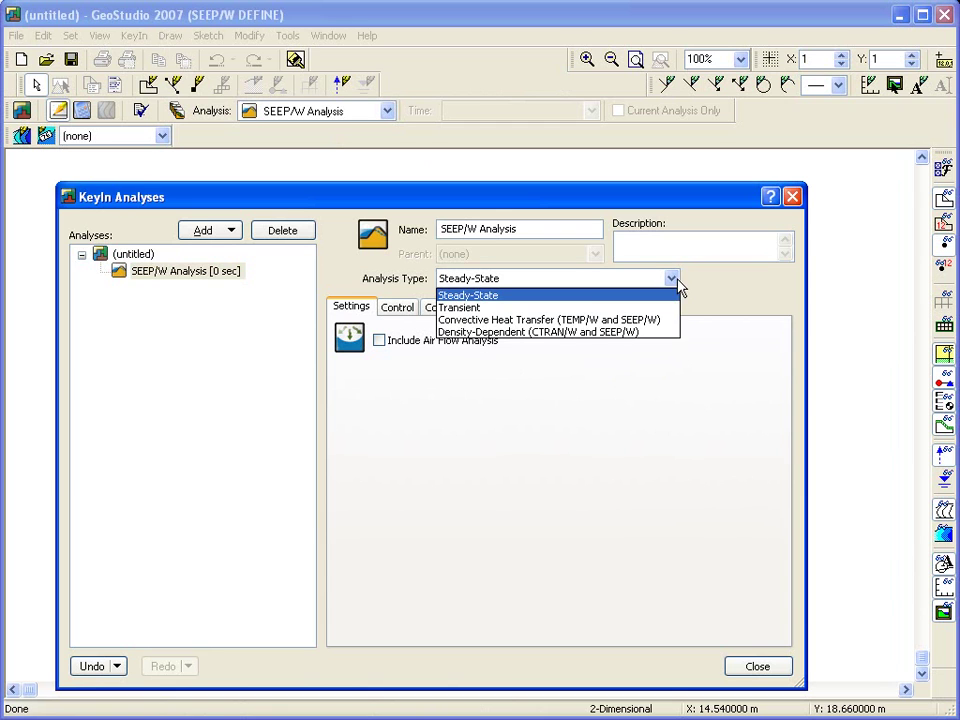
{"action": "left_click", "coordinate": [494, 297]}
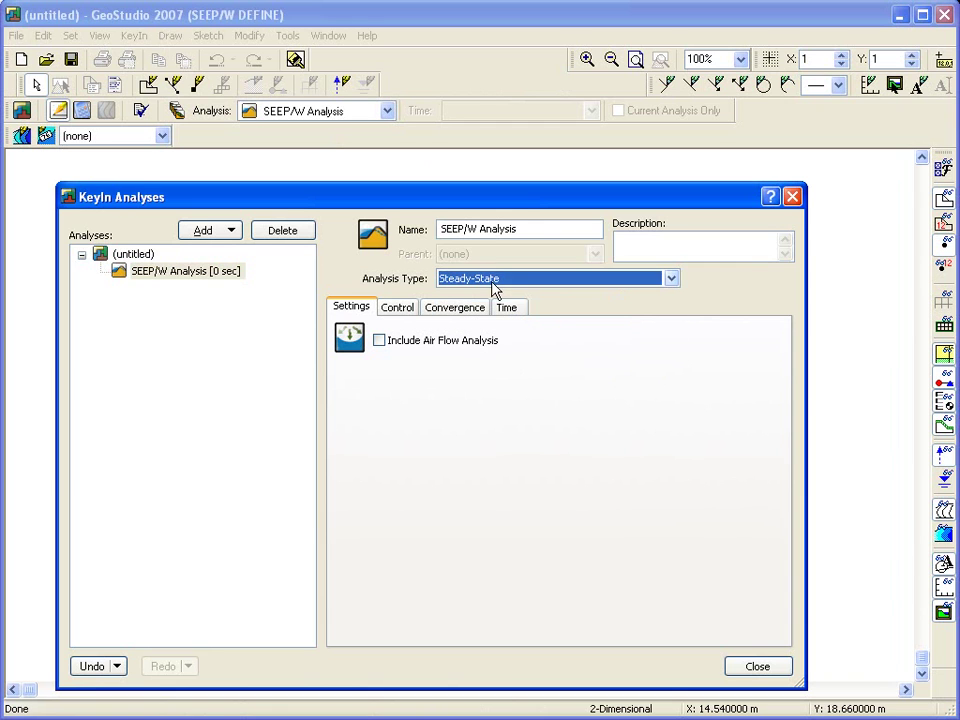
{"action": "left_click_drag", "start_coordinate": [519, 228], "coordinate": [414, 253]}
{"action": "type", "text": "F"}
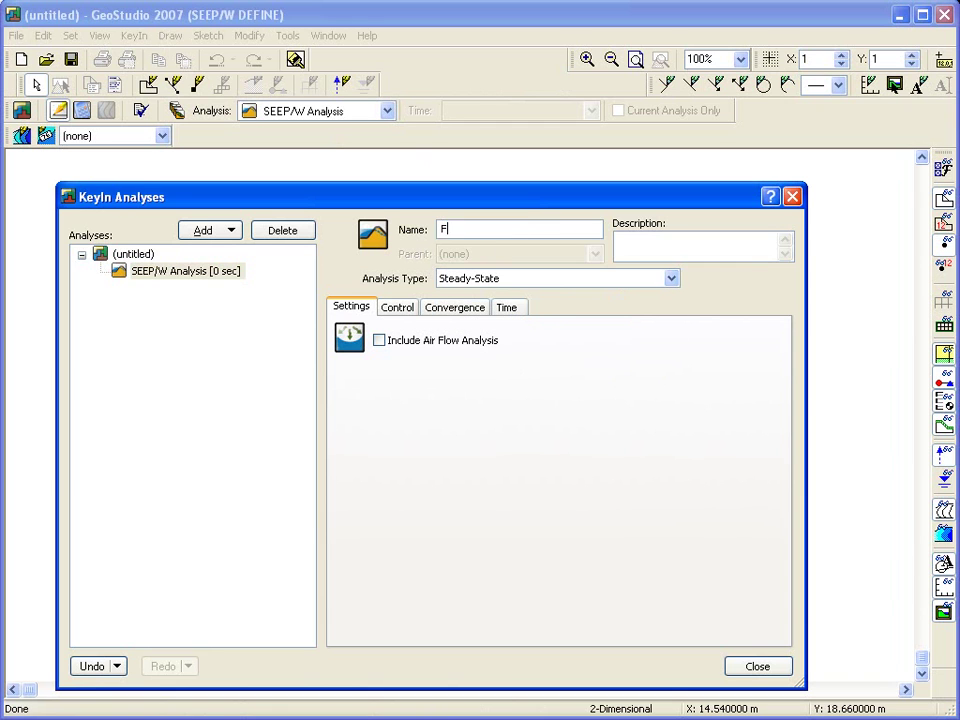
{"action": "type", "text": "low through a dam"}
{"action": "key", "text": "Tab"}
{"action": "type", "text": "Learning to use SEEP/W"}
{"action": "left_click", "coordinate": [766, 668]}
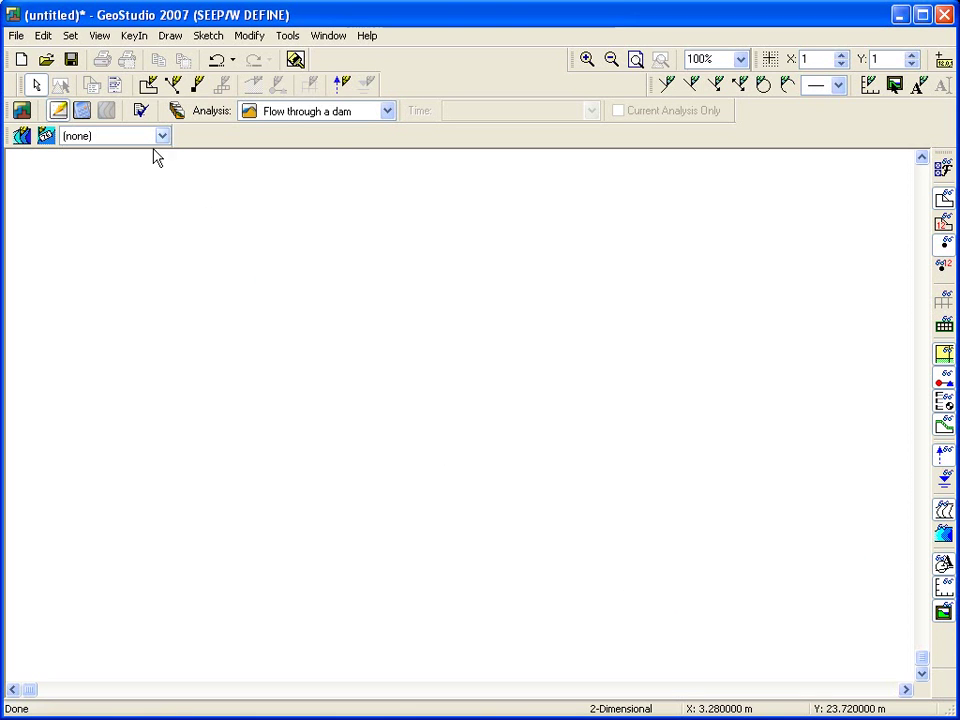
{"action": "left_click", "coordinate": [103, 37]}
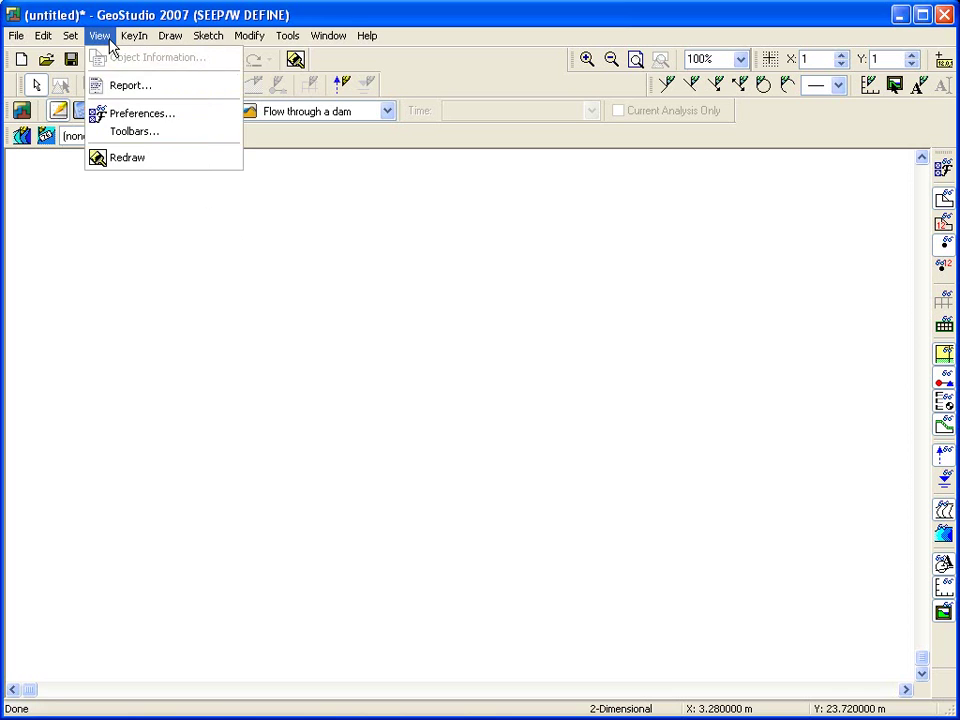
{"action": "left_click", "coordinate": [138, 132]}
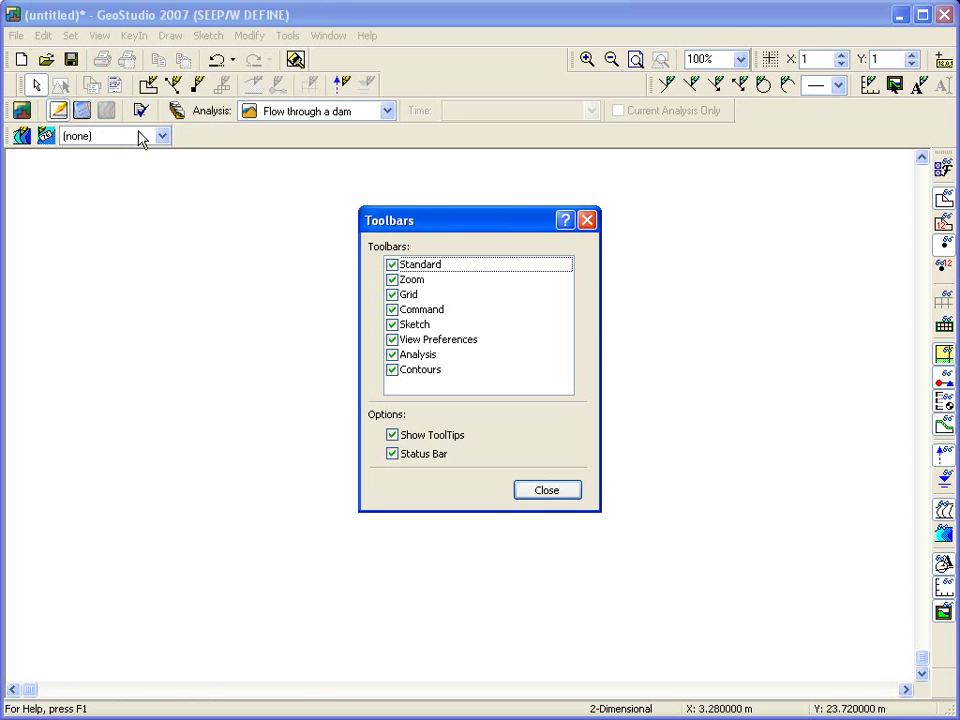
{"action": "left_click", "coordinate": [401, 266]}
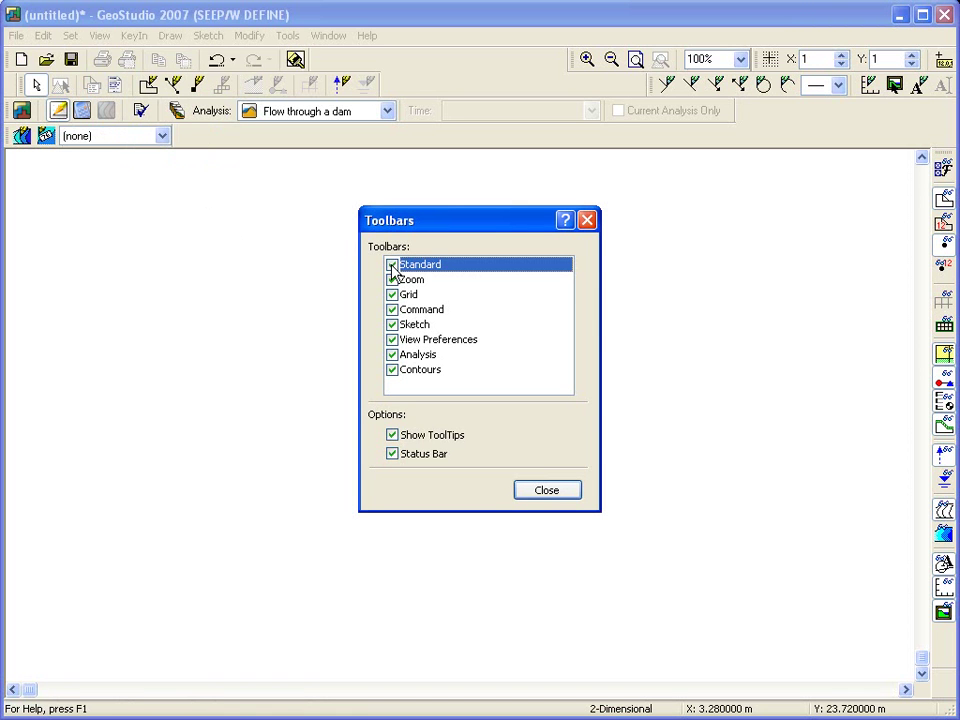
{"action": "left_click", "coordinate": [392, 281]}
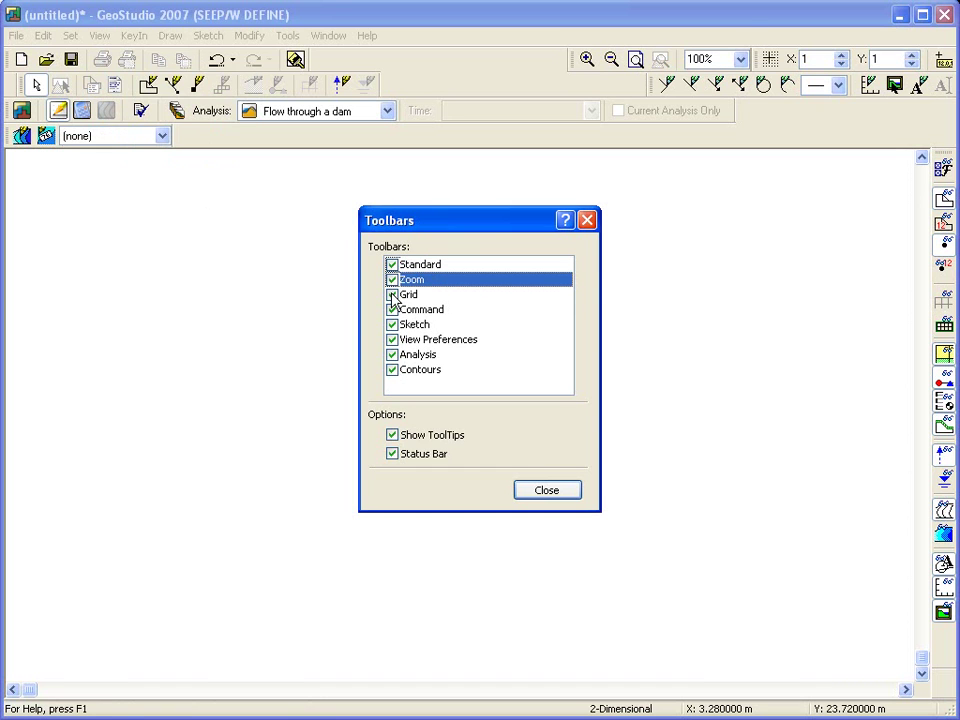
{"action": "left_click", "coordinate": [392, 295]}
{"action": "left_click", "coordinate": [392, 295]}
{"action": "left_click", "coordinate": [392, 310]}
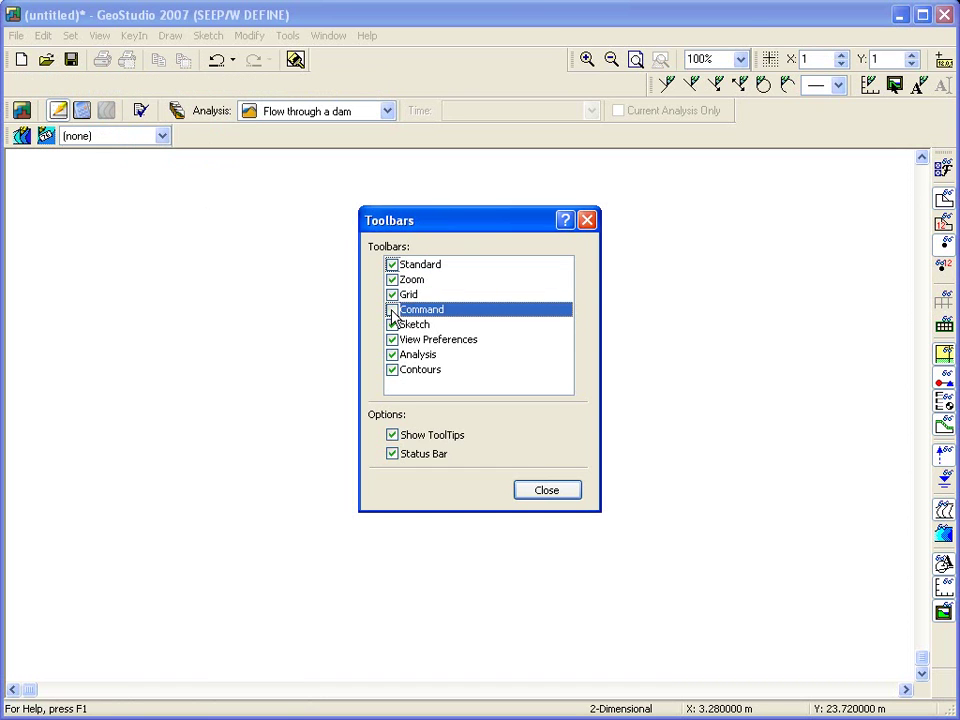
{"action": "left_click", "coordinate": [392, 325]}
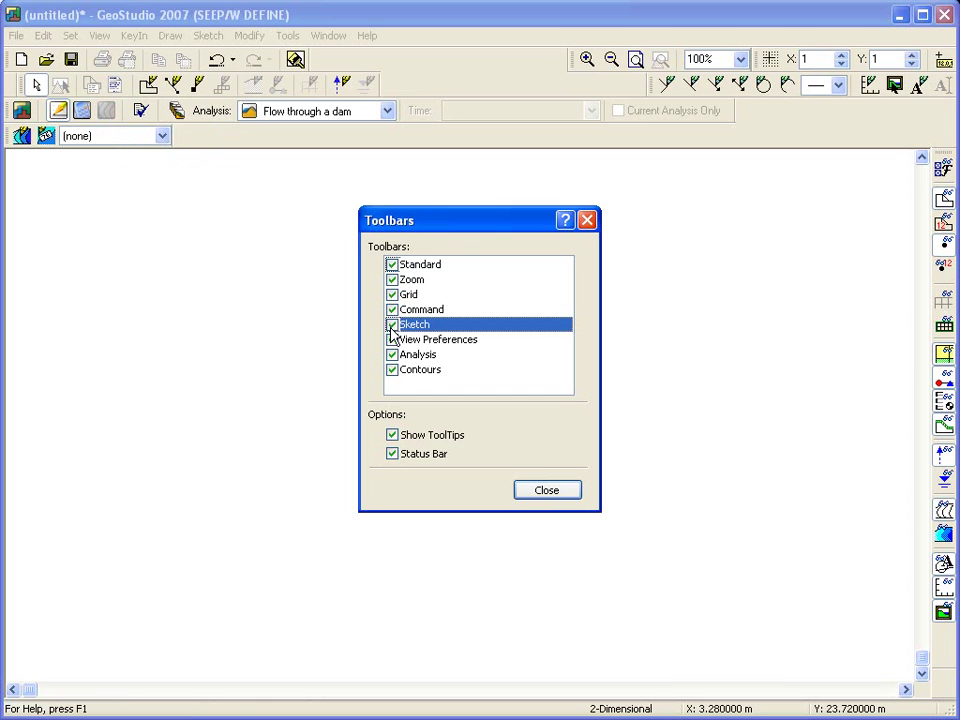
{"action": "left_click", "coordinate": [392, 340]}
{"action": "left_click", "coordinate": [392, 355]}
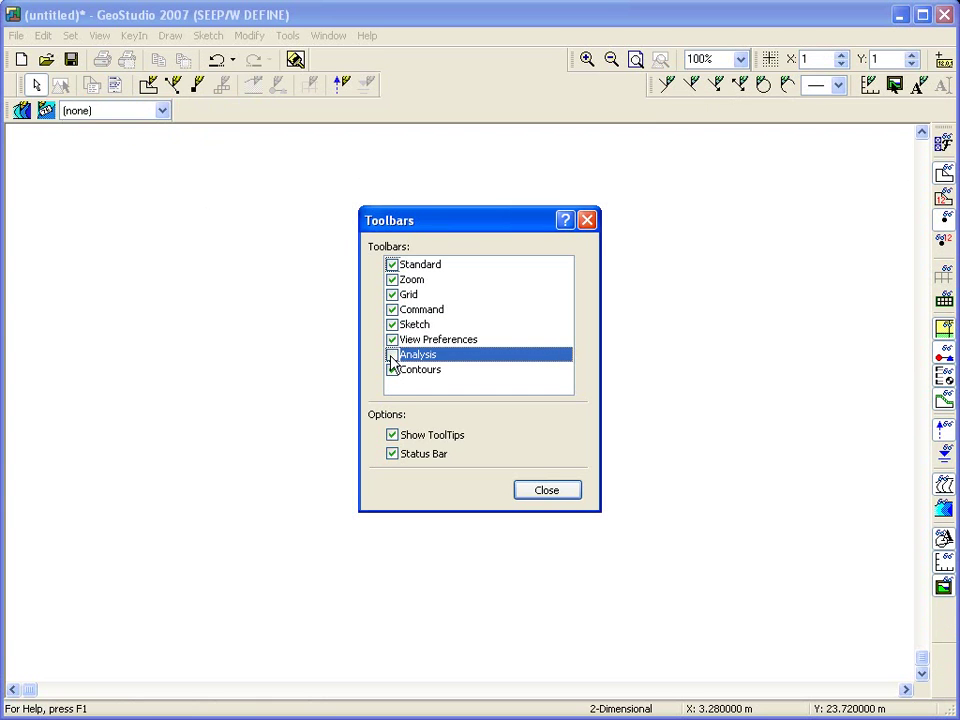
{"action": "left_click", "coordinate": [392, 370]}
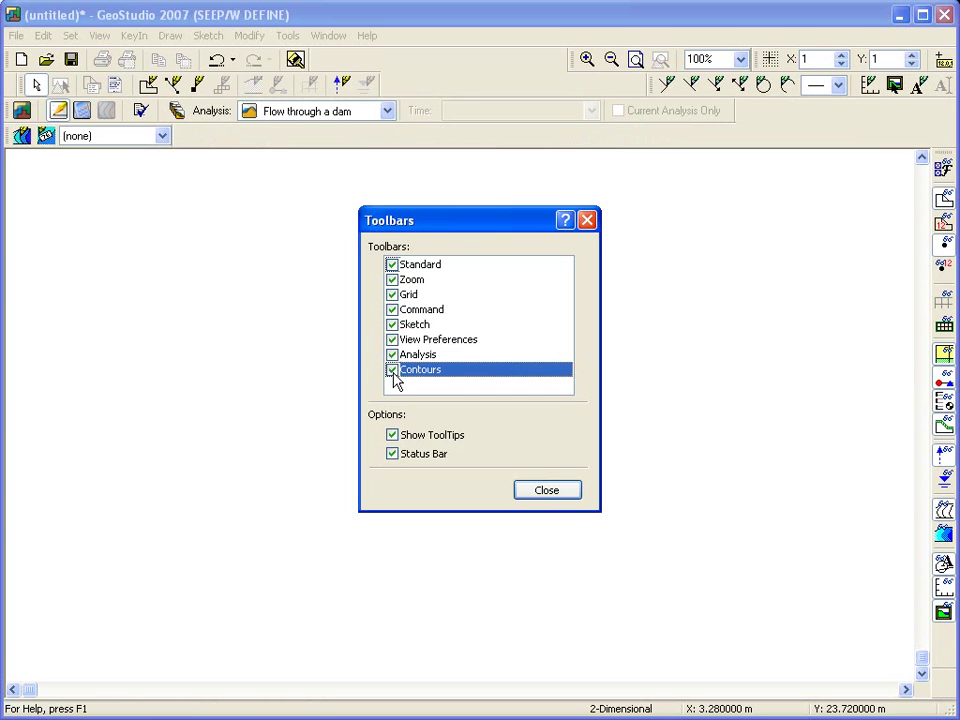
{"action": "left_click", "coordinate": [541, 496]}
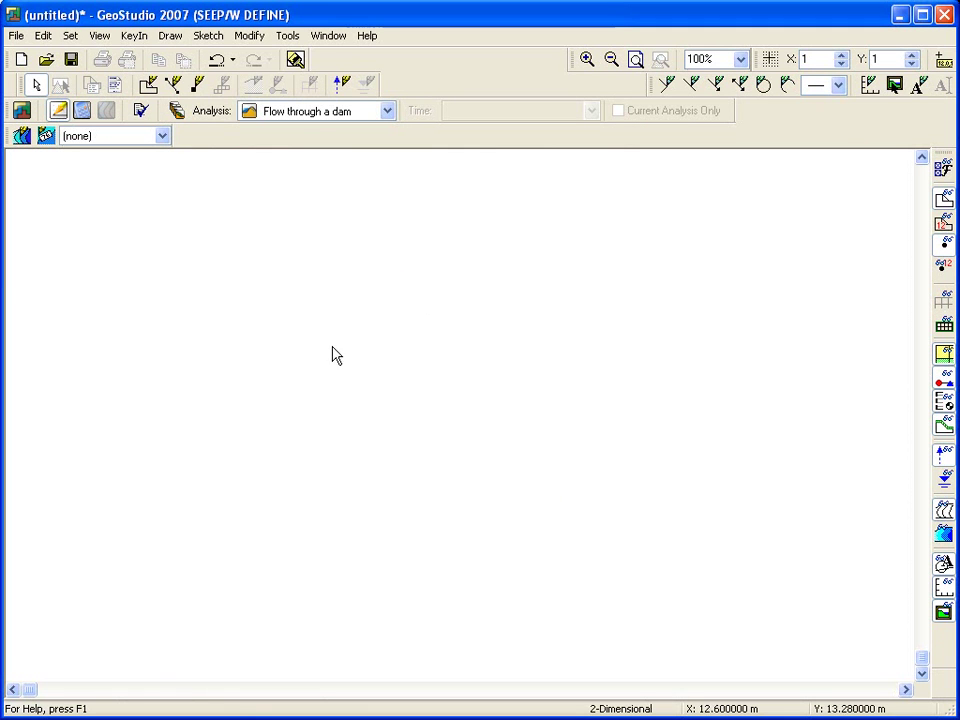
Set the page size in millimetres to 260 wide by 200 high.
{"action": "key", "text": "alt+s"}
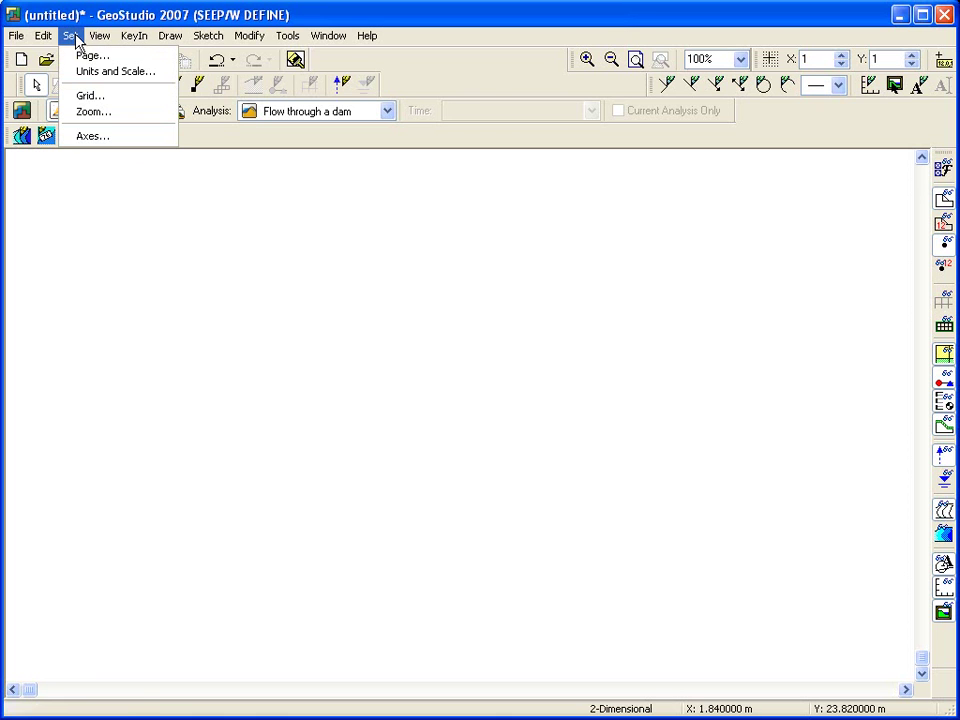
{"action": "left_click", "coordinate": [77, 58]}
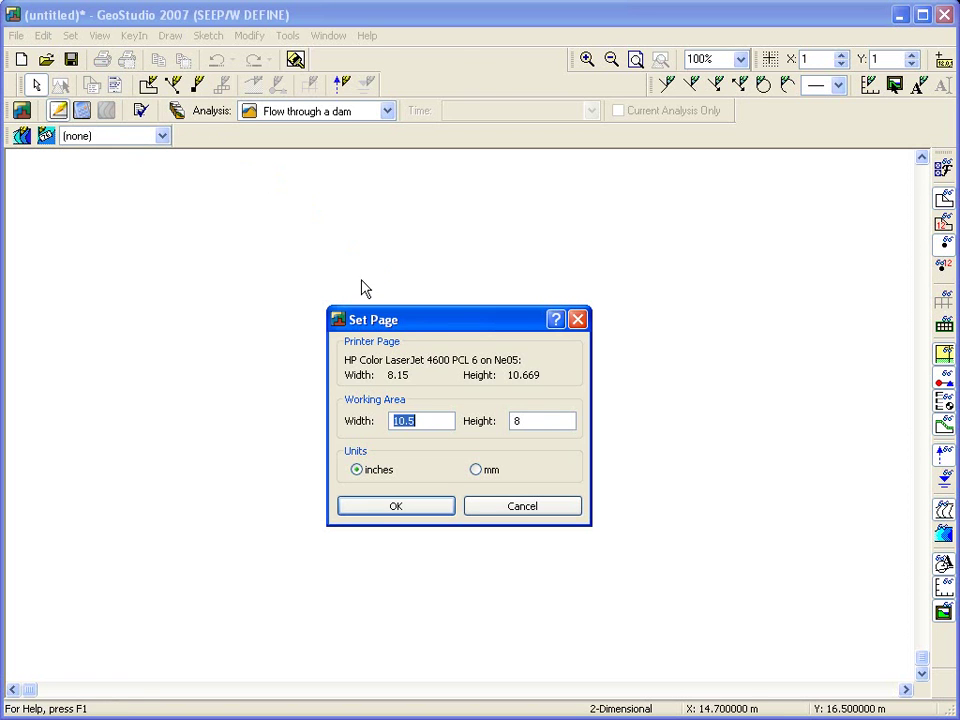
{"action": "left_click", "coordinate": [477, 469]}
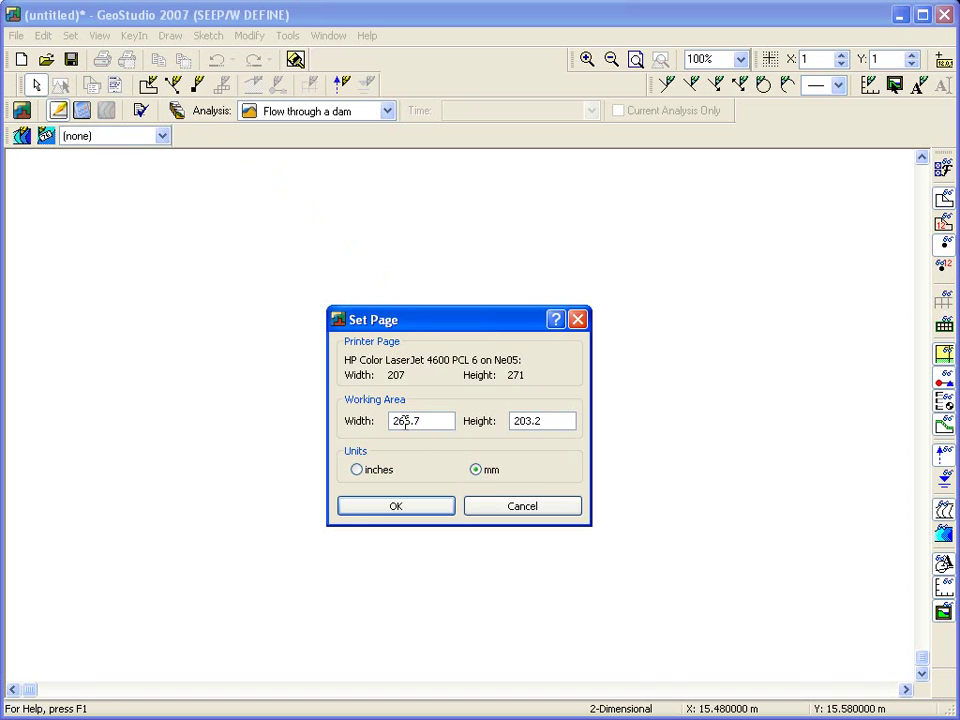
{"action": "left_click_drag", "start_coordinate": [404, 421], "coordinate": [436, 421]}
{"action": "type", "text": "0"}
{"action": "left_click_drag", "start_coordinate": [525, 421], "coordinate": [567, 421]}
{"action": "type", "text": "0"}
{"action": "left_click", "coordinate": [428, 505]}
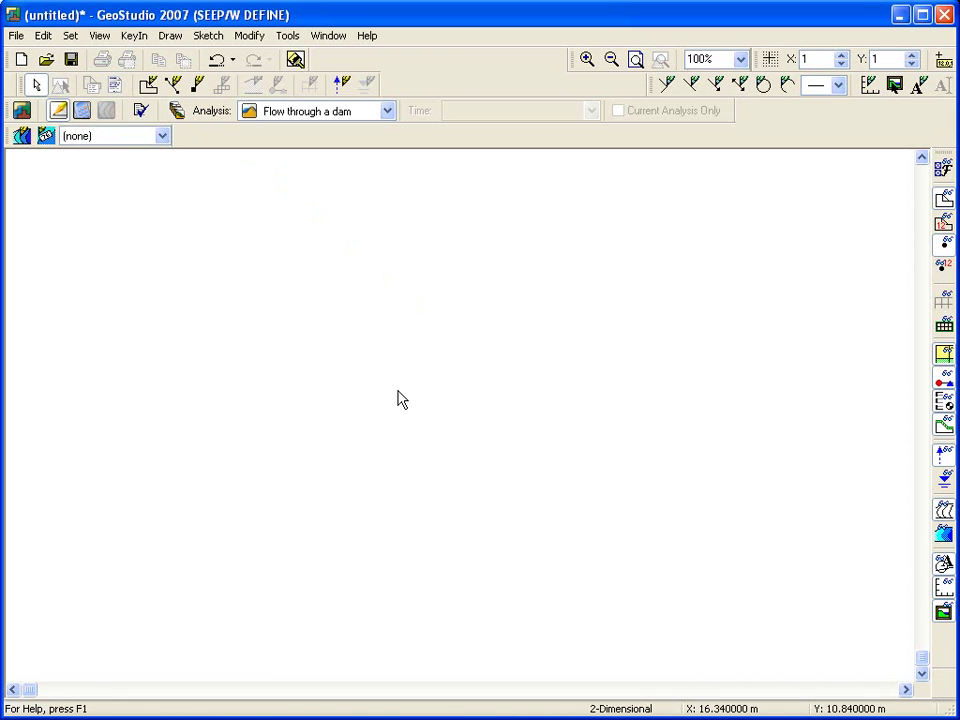
Turn off automatic extents and set maximum problem extents to 60 by 40 metres.
{"action": "left_click", "coordinate": [68, 37]}
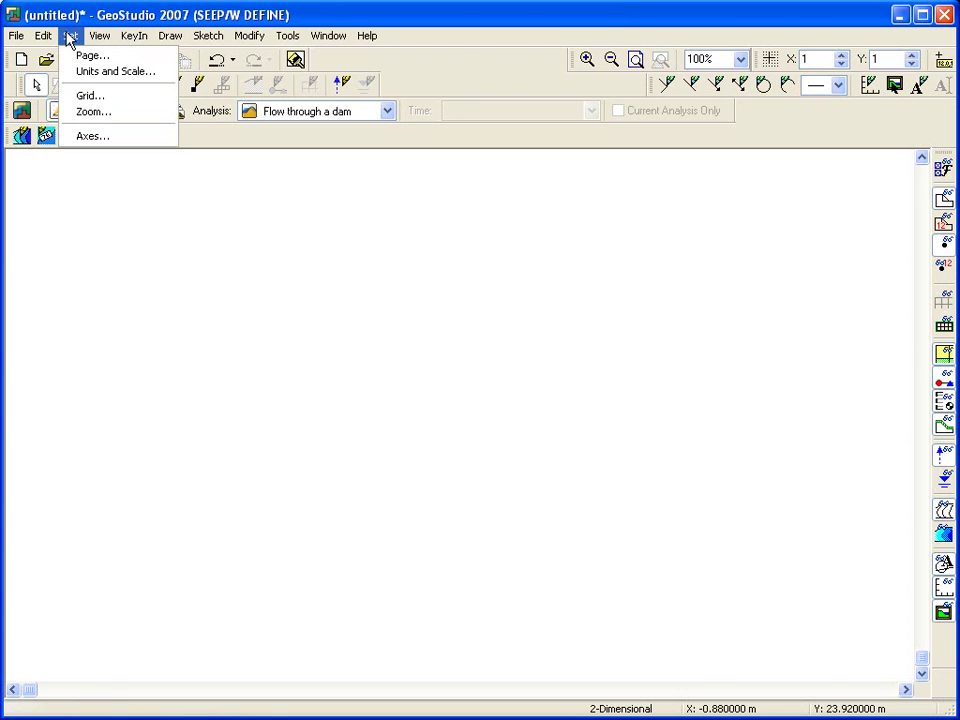
{"action": "left_click", "coordinate": [72, 71]}
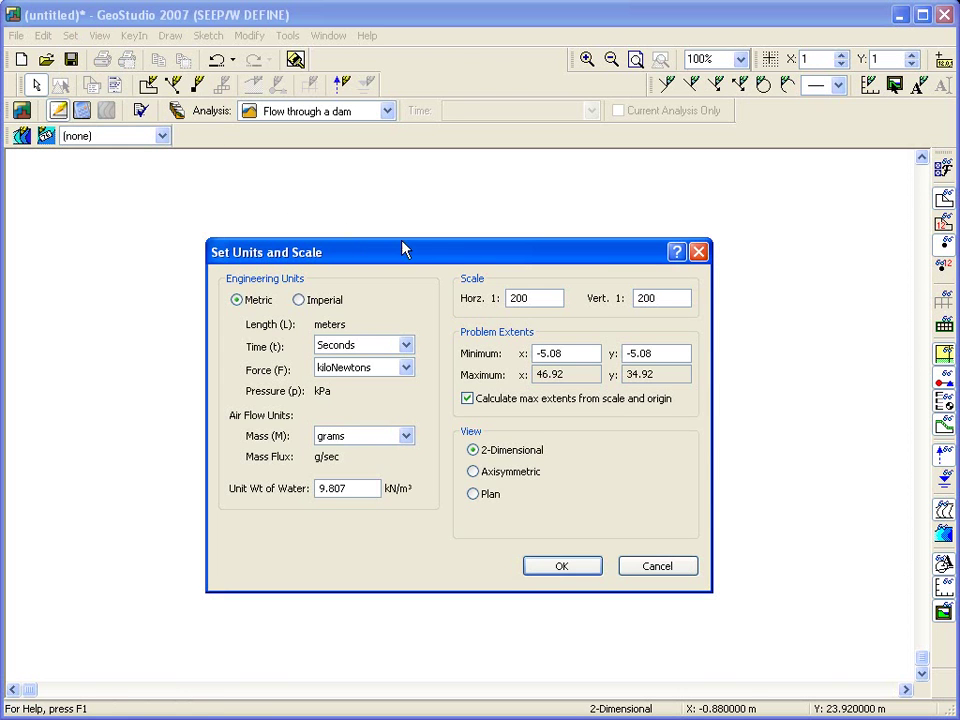
{"action": "left_click", "coordinate": [467, 399]}
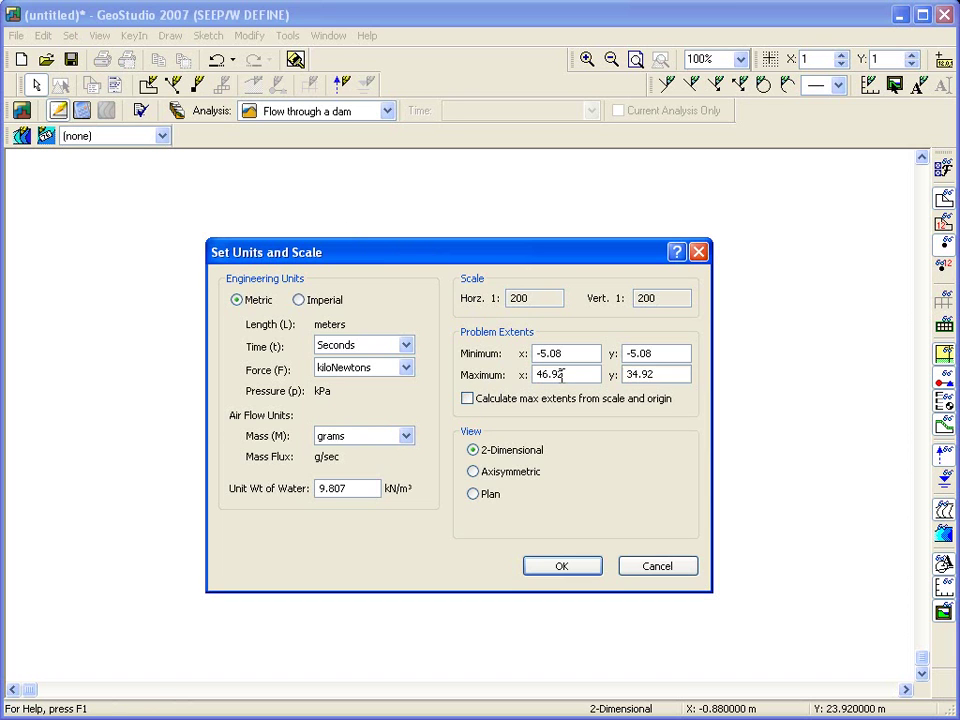
{"action": "left_click_drag", "start_coordinate": [565, 374], "coordinate": [538, 374]}
{"action": "type", "text": "60"}
{"action": "left_click_drag", "start_coordinate": [688, 376], "coordinate": [602, 375]}
{"action": "type", "text": "40"}
{"action": "left_click", "coordinate": [664, 353]}
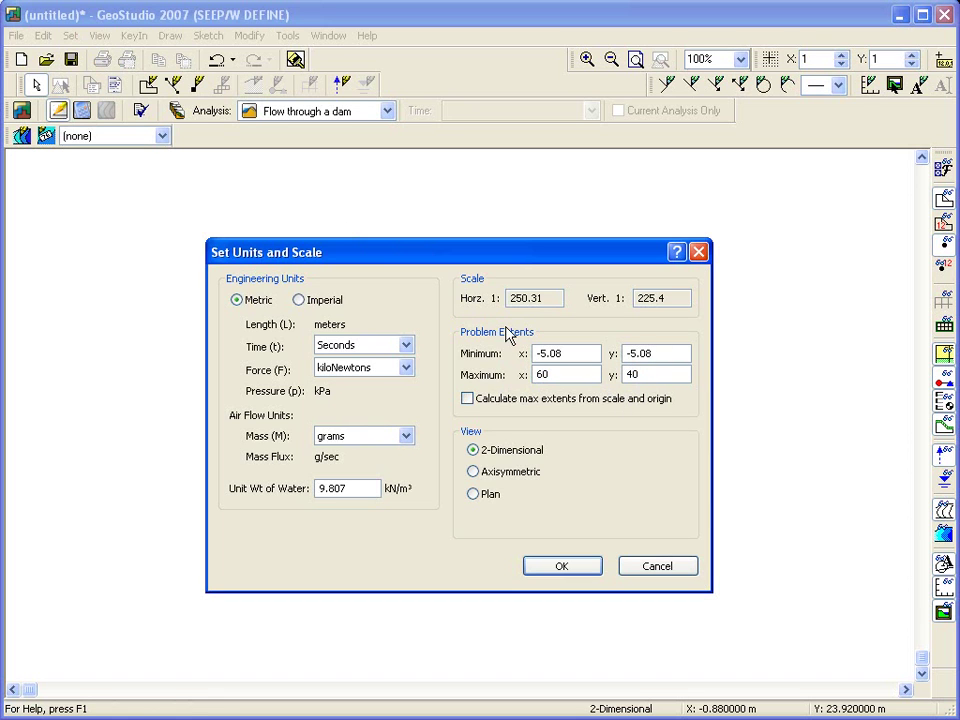
Re-enable automatic extents and set both horizontal and vertical scale to 1:250.
{"action": "left_click", "coordinate": [468, 399]}
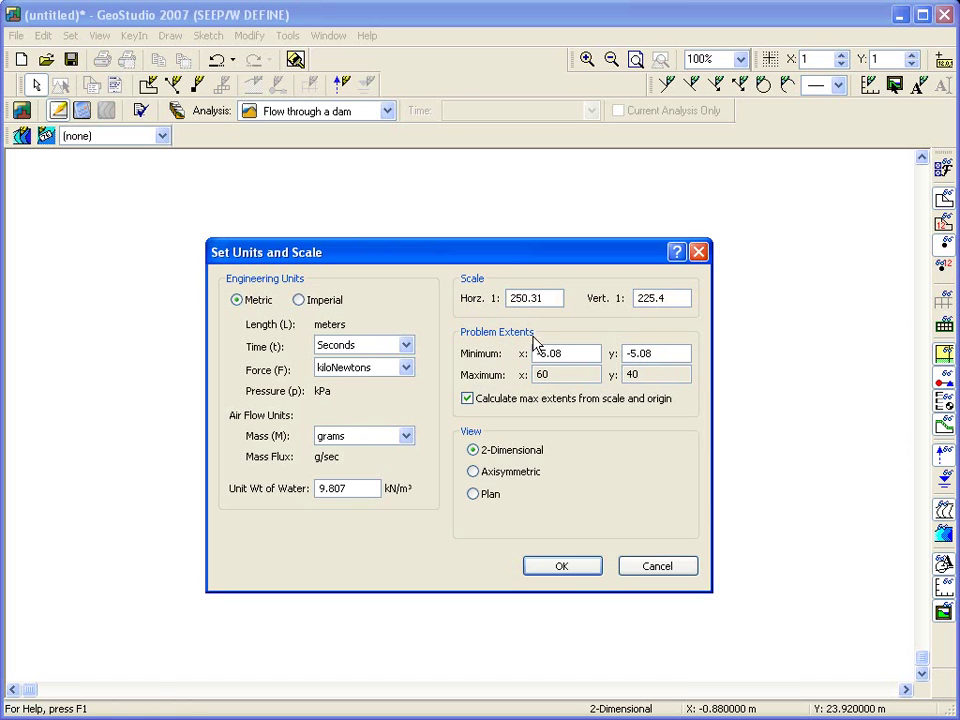
{"action": "left_click_drag", "start_coordinate": [528, 298], "coordinate": [560, 298]}
{"action": "key", "text": "BackSpace"}
{"action": "left_click_drag", "start_coordinate": [638, 298], "coordinate": [677, 299]}
{"action": "type", "text": "250"}
{"action": "left_click", "coordinate": [670, 357]}
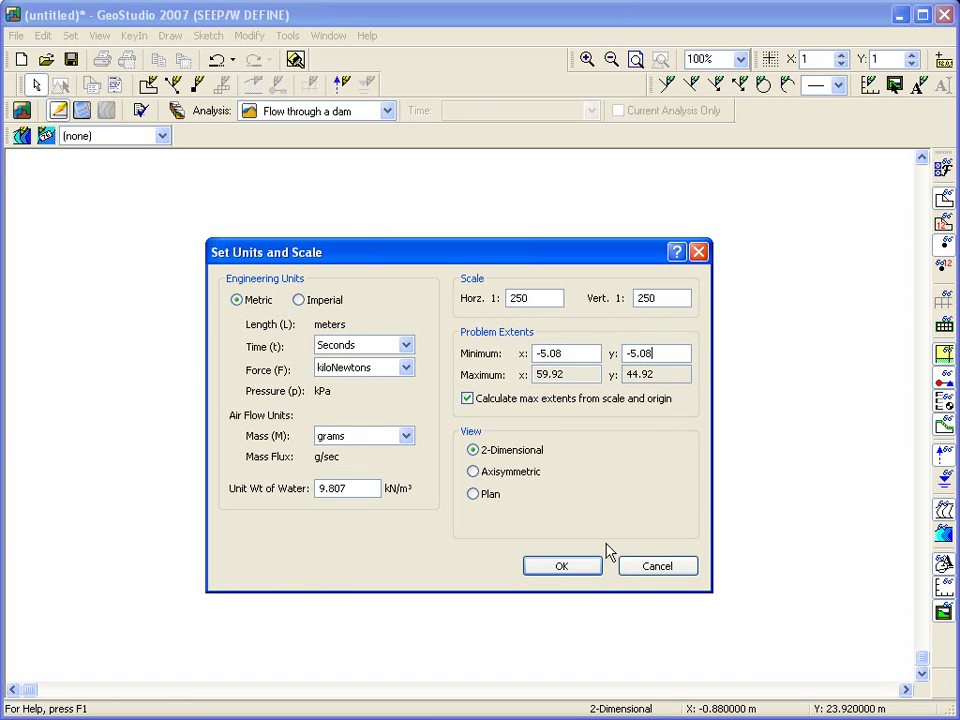
{"action": "left_click", "coordinate": [562, 566]}
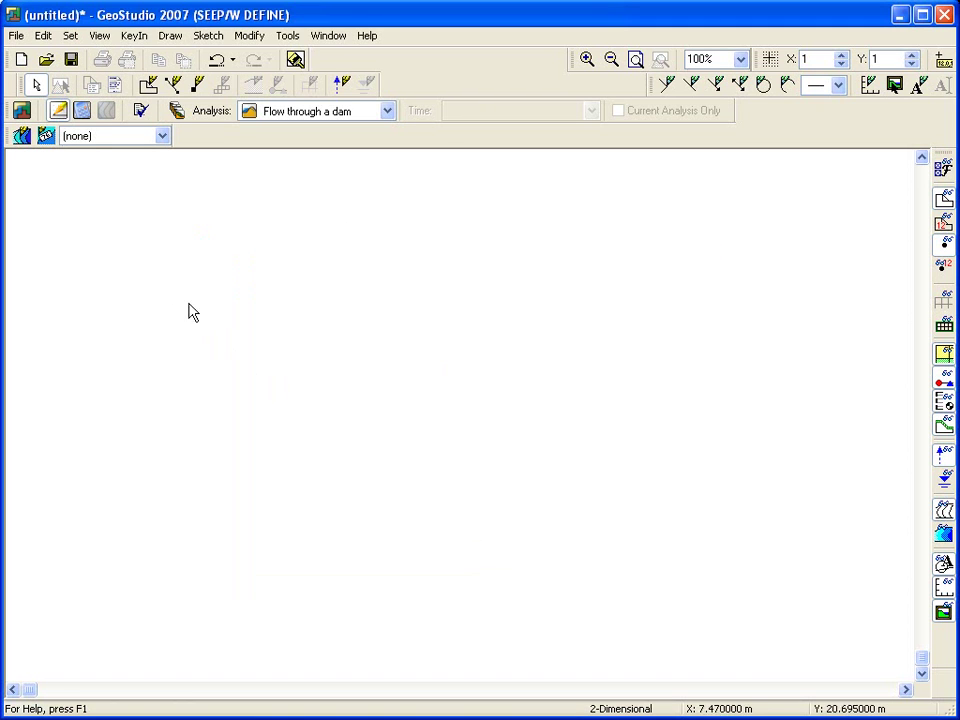
Turn on grid display and snap-to-grid.
{"action": "left_click", "coordinate": [68, 35]}
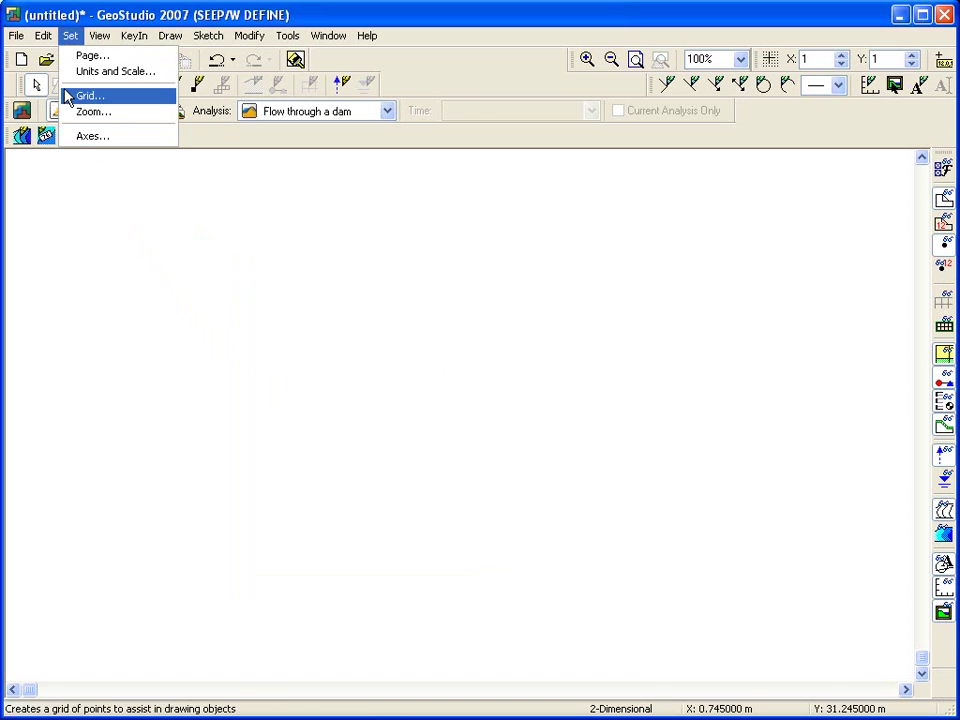
{"action": "left_click", "coordinate": [67, 96]}
{"action": "left_click", "coordinate": [723, 302]}
{"action": "left_click", "coordinate": [816, 300]}
{"action": "left_click", "coordinate": [831, 336]}
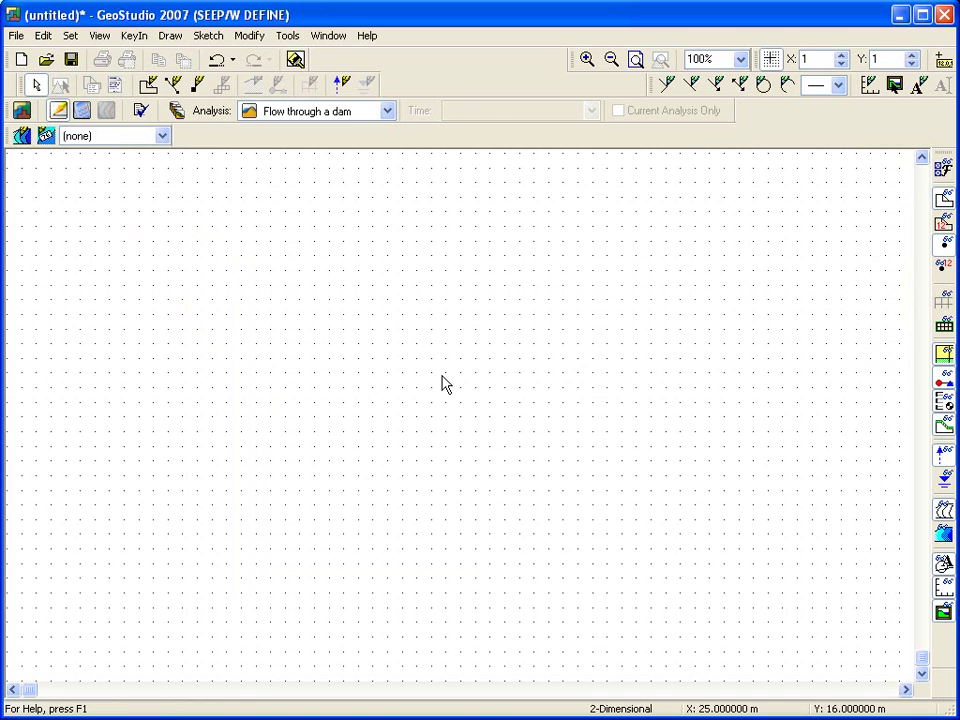
Draw axes titled Distance and Elevation from the lower-left to the upper-right corner.
{"action": "left_click", "coordinate": [635, 59]}
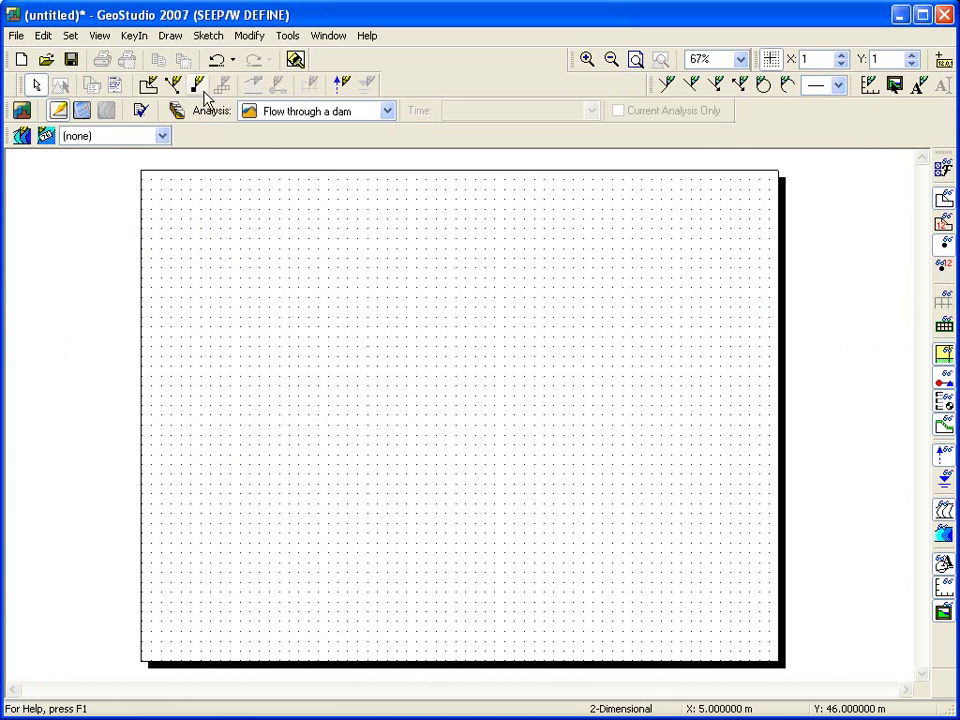
{"action": "left_click", "coordinate": [208, 35]}
{"action": "left_click", "coordinate": [224, 259]}
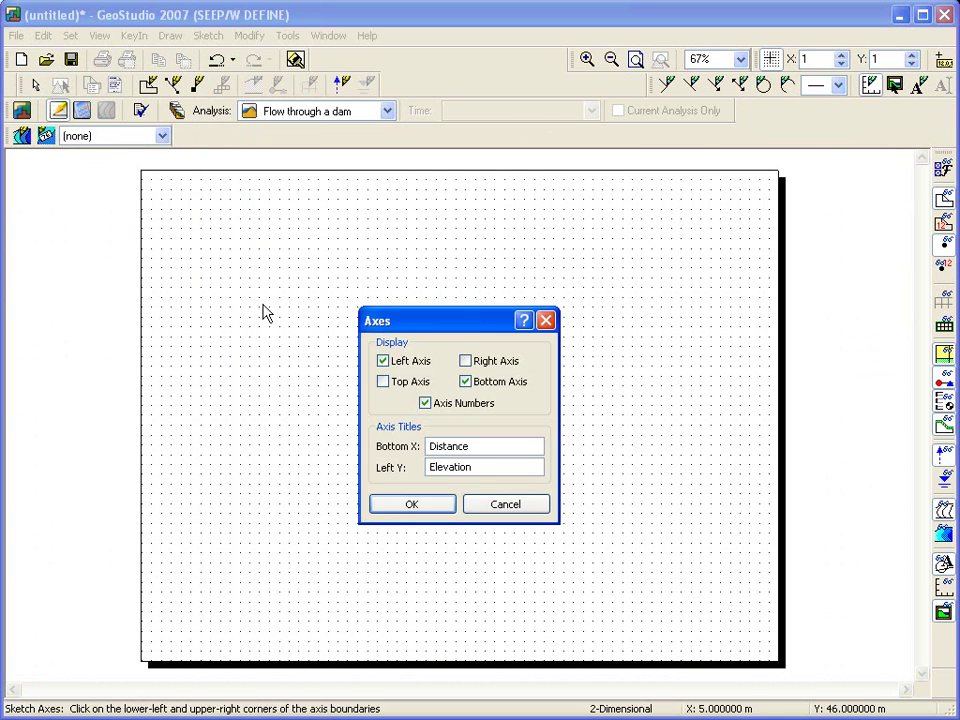
{"action": "left_click", "coordinate": [405, 504]}
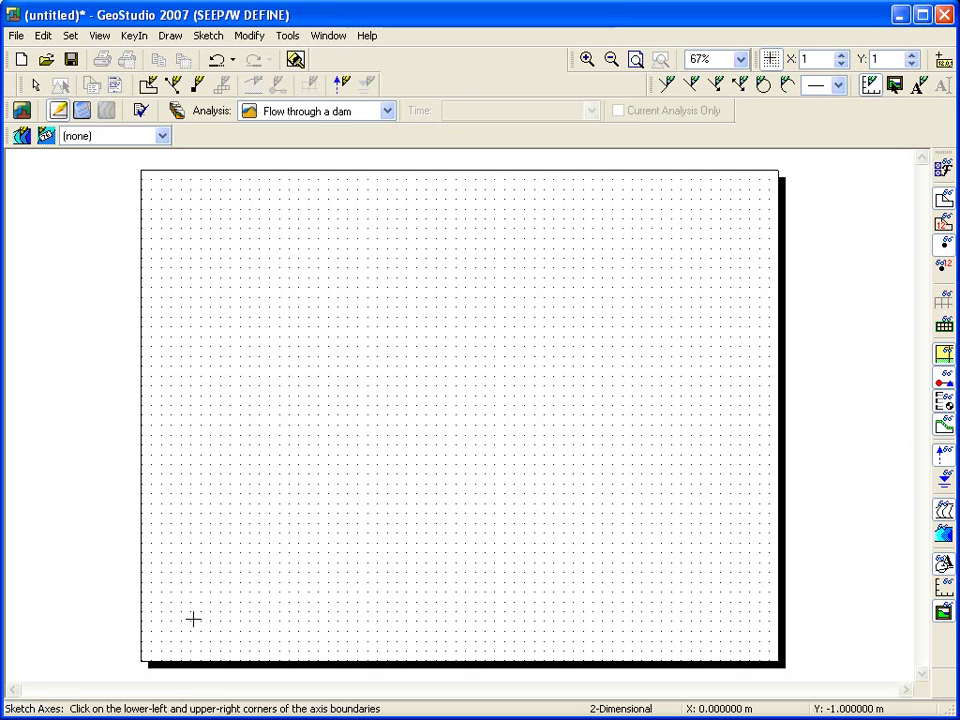
{"action": "left_click", "coordinate": [192, 610]}
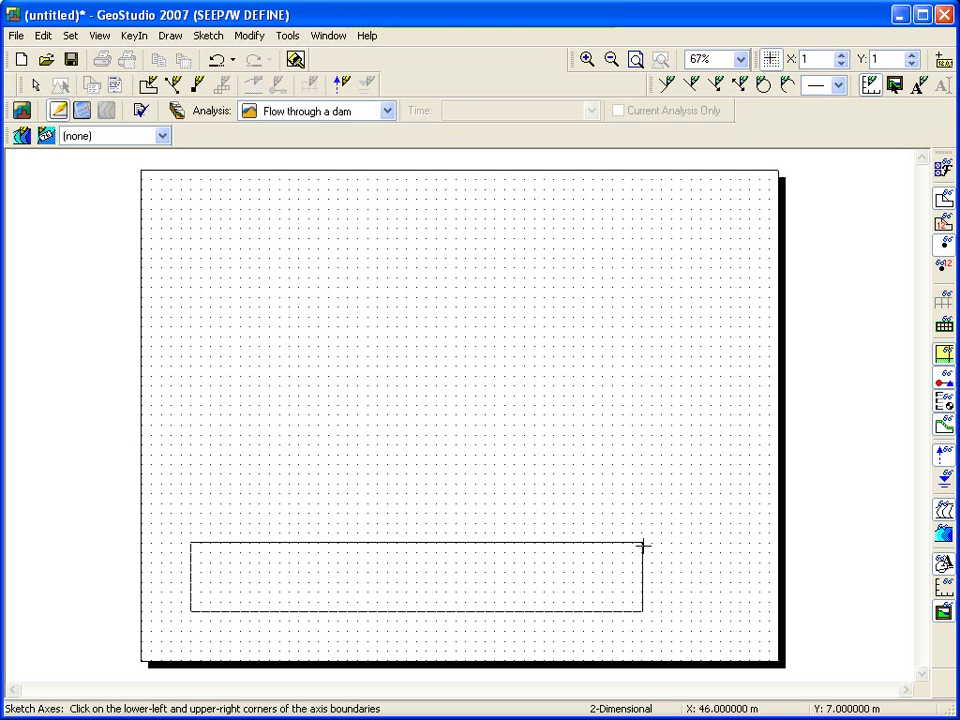
{"action": "left_click", "coordinate": [730, 491]}
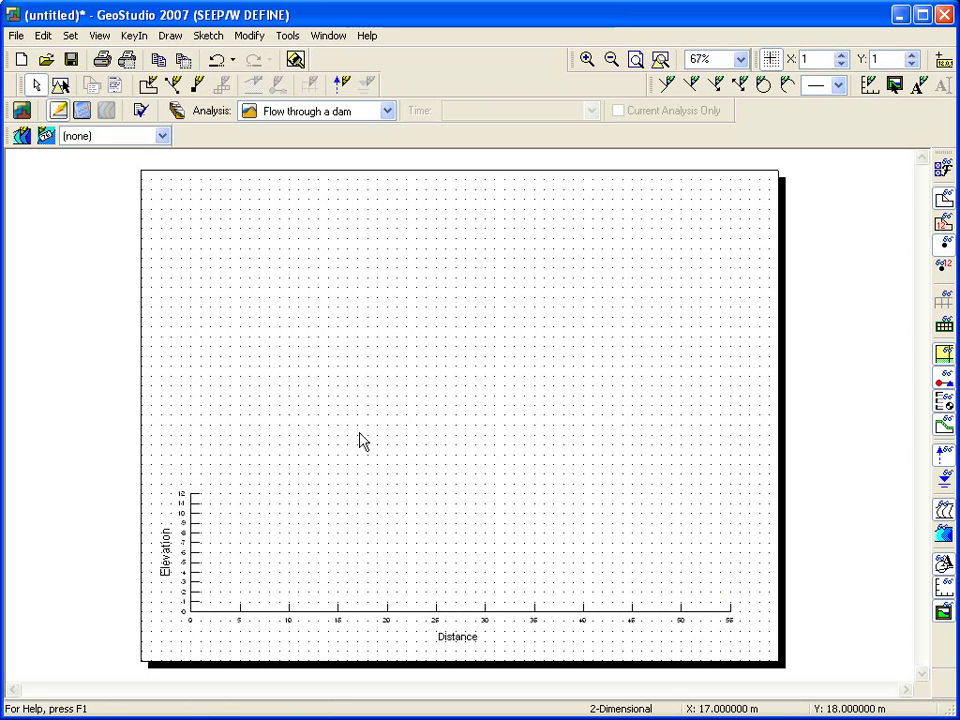
Sketch lines through (0,0), (24,12), (28,12), (52,0) and back to the origin.
{"action": "left_click", "coordinate": [658, 60]}
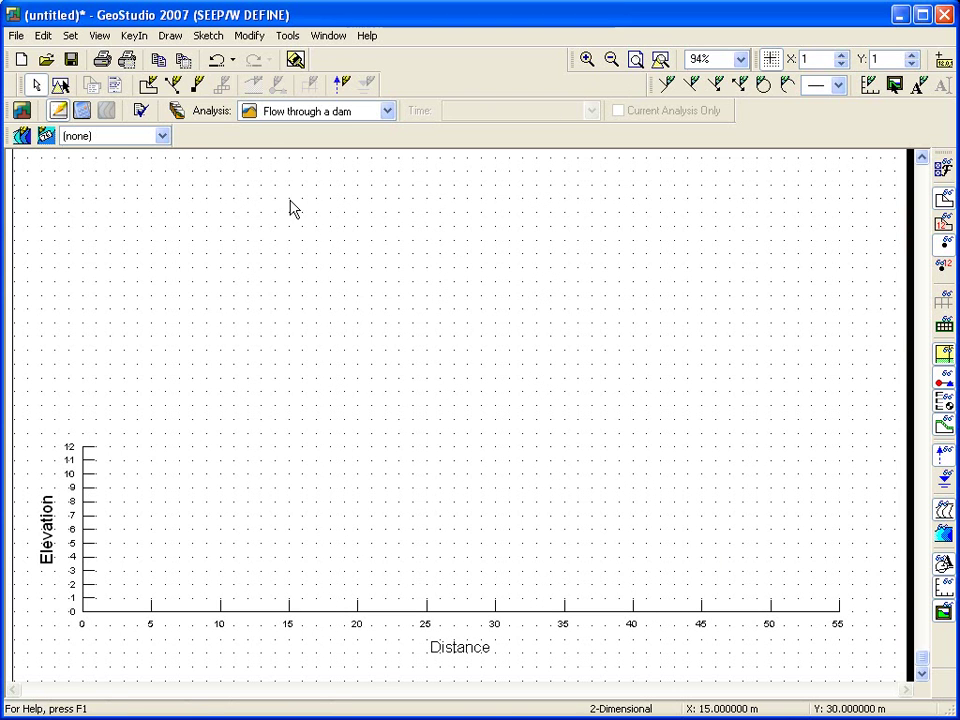
{"action": "left_click", "coordinate": [220, 41]}
{"action": "left_click", "coordinate": [214, 74]}
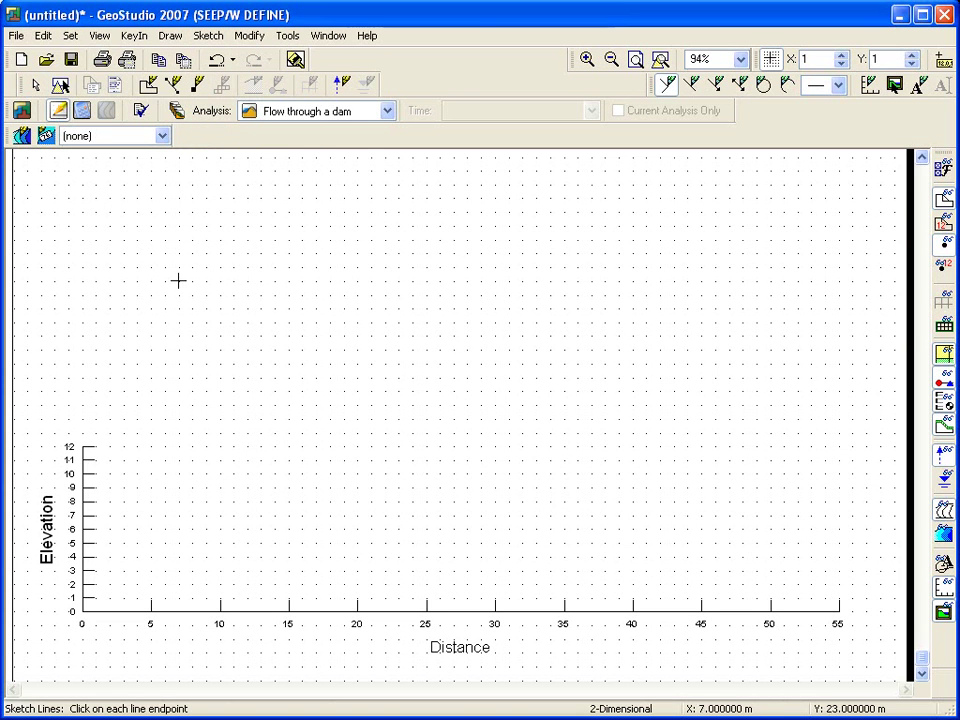
{"action": "left_click", "coordinate": [82, 611]}
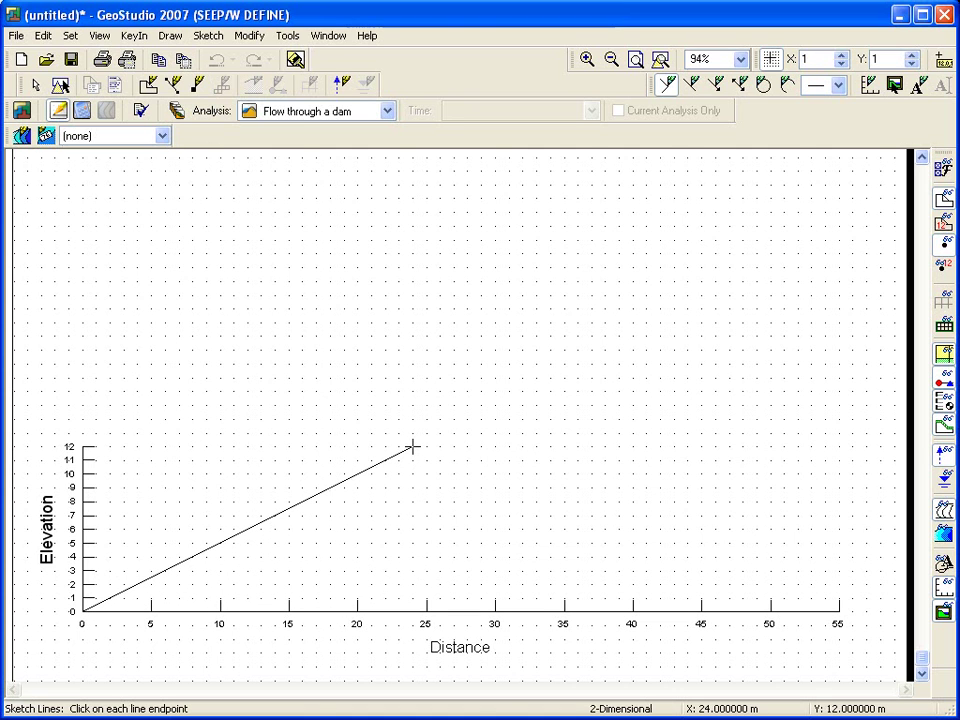
{"action": "left_click", "coordinate": [469, 446]}
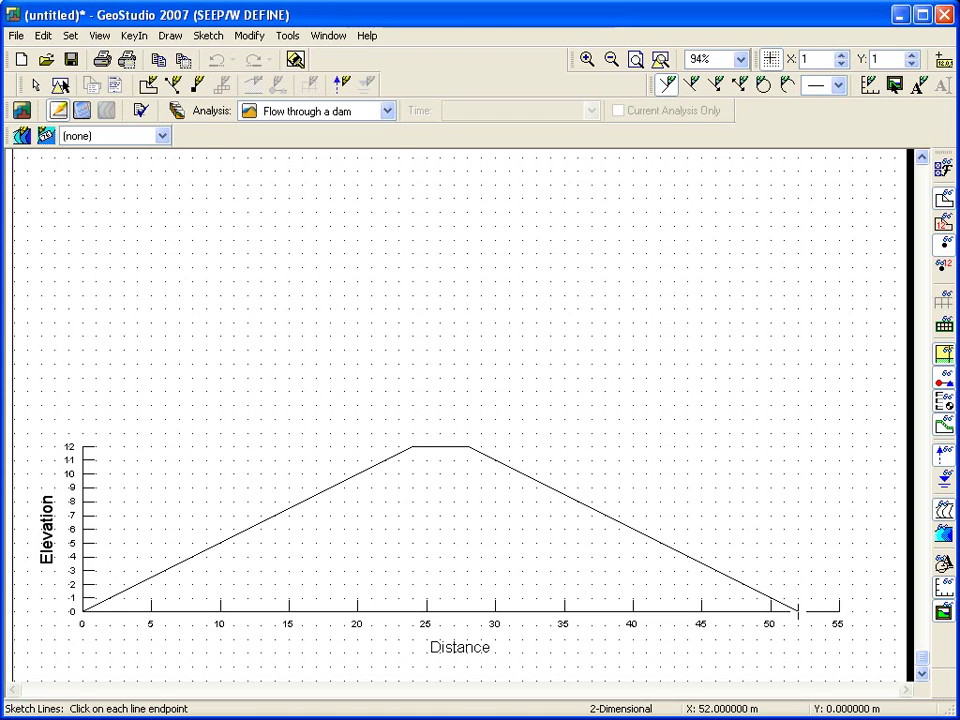
{"action": "left_click", "coordinate": [797, 611]}
{"action": "left_click", "coordinate": [83, 611]}
{"action": "right_click", "coordinate": [291, 550]}
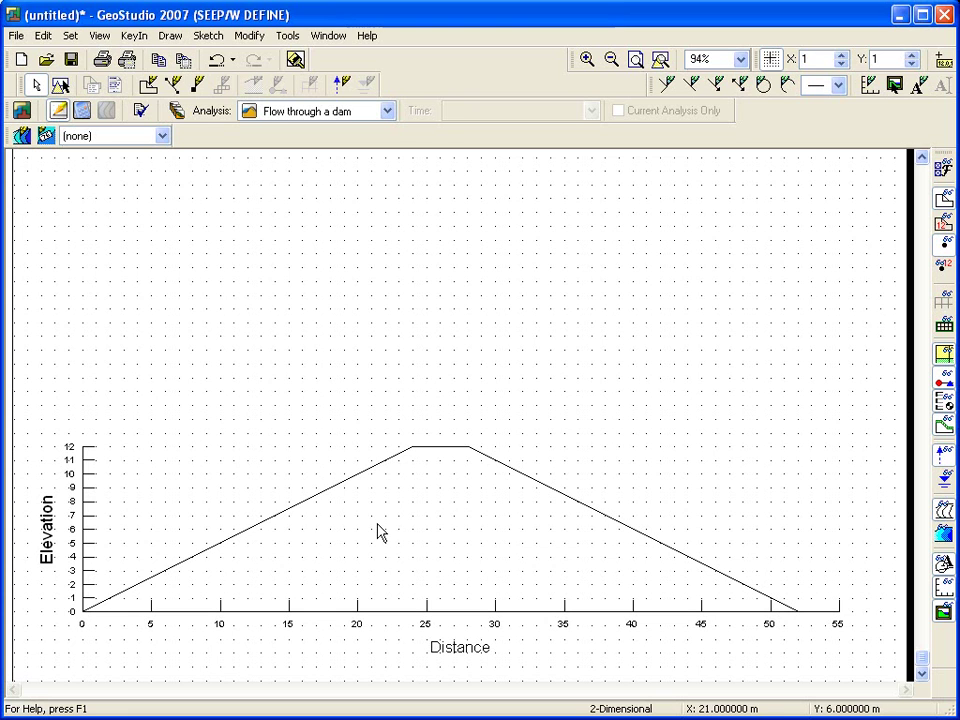
Draw one region through the origin, crest corners (24,12) and (28,12), and toe (52,0).
{"action": "left_click", "coordinate": [176, 37]}
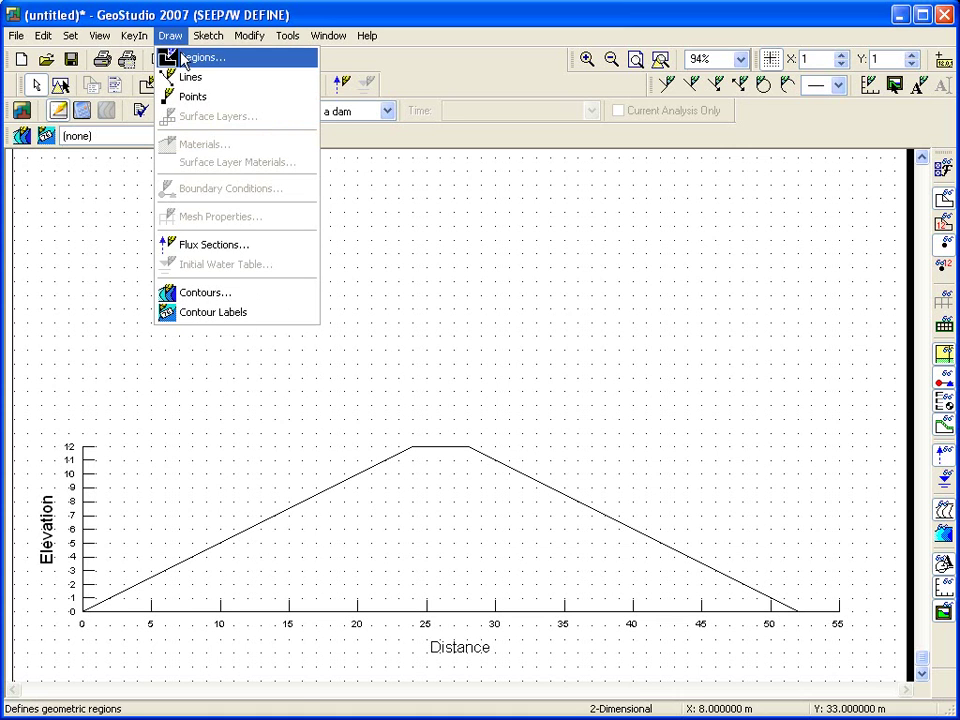
{"action": "left_click", "coordinate": [190, 57]}
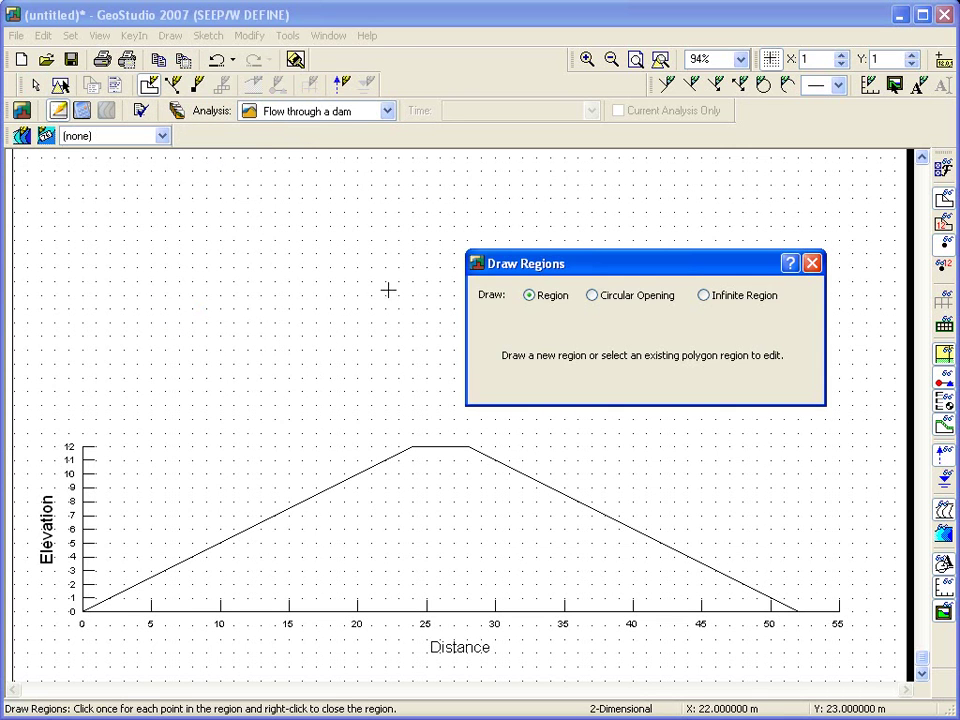
{"action": "left_click", "coordinate": [83, 611]}
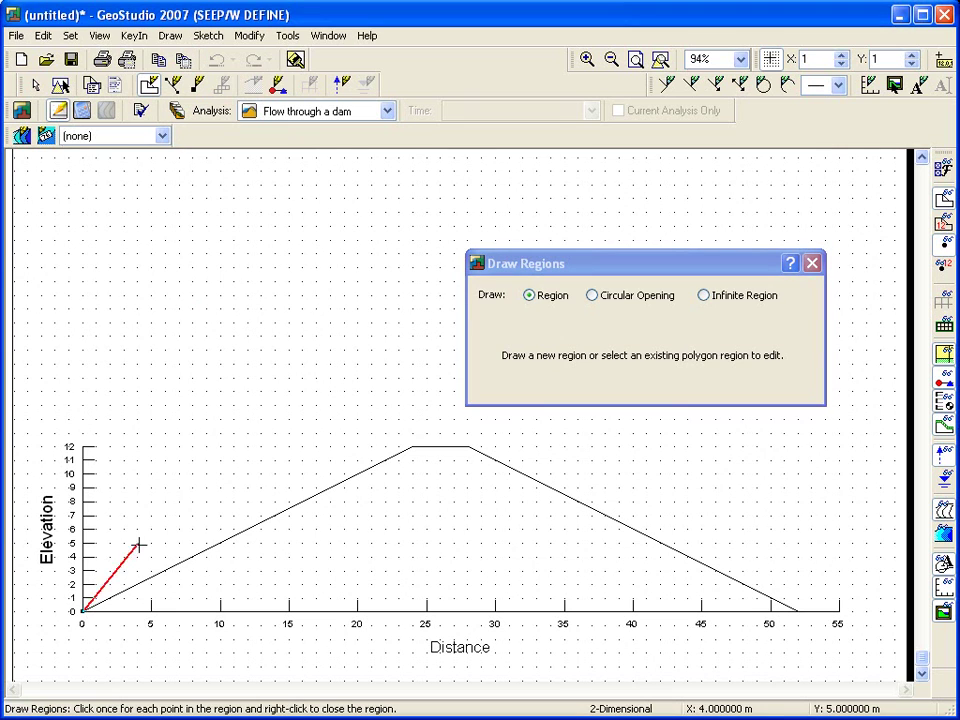
{"action": "left_click", "coordinate": [413, 446]}
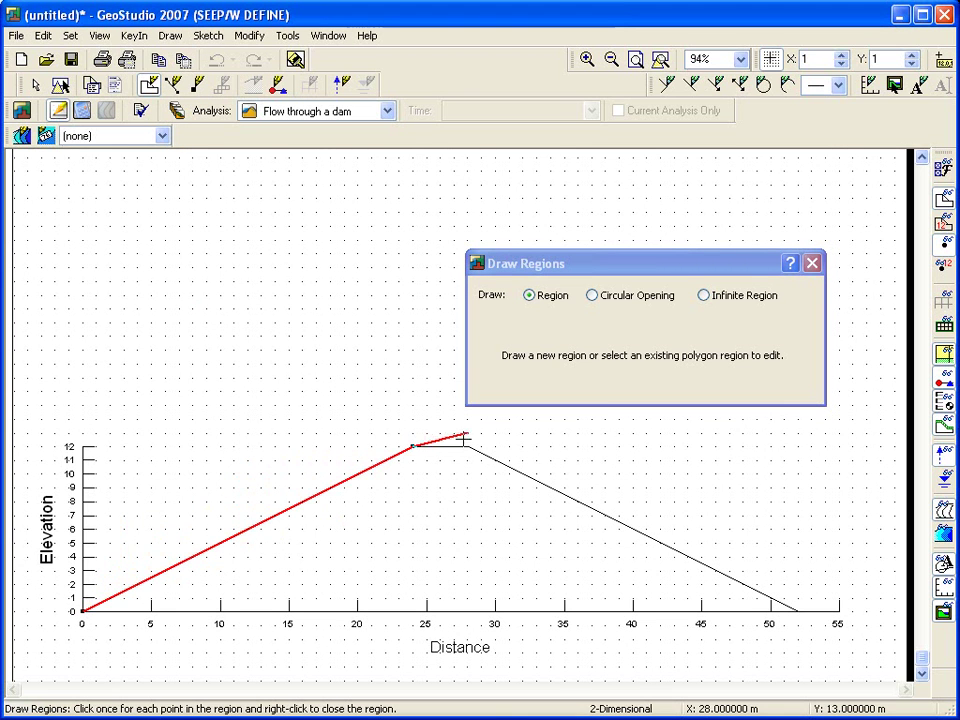
{"action": "left_click", "coordinate": [467, 446]}
{"action": "left_click", "coordinate": [792, 609]}
{"action": "left_click", "coordinate": [83, 611]}
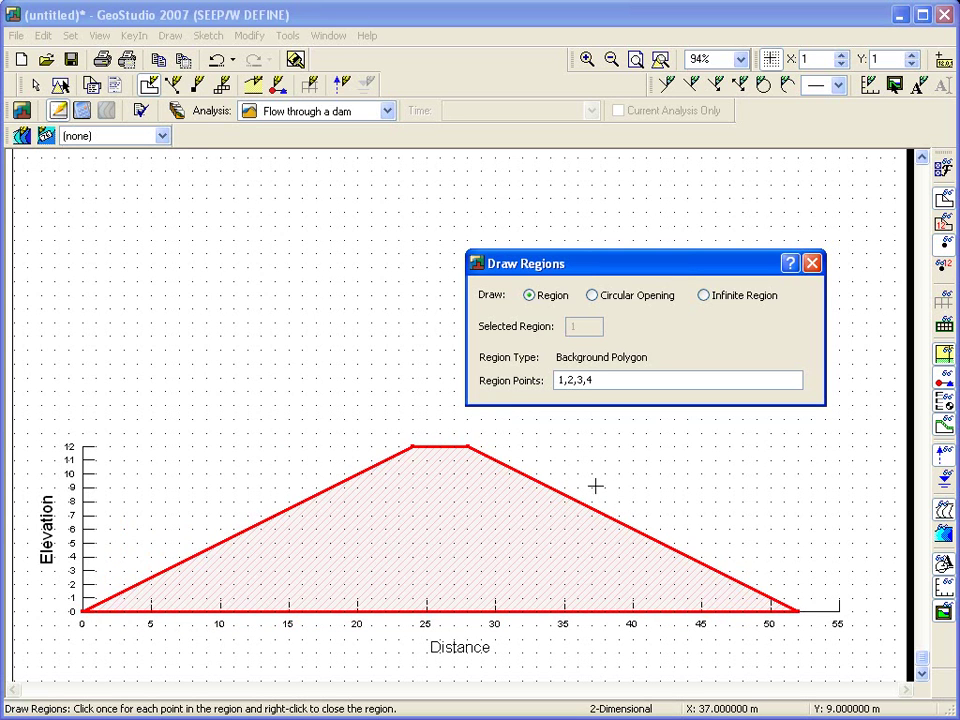
{"action": "key", "text": "Escape"}
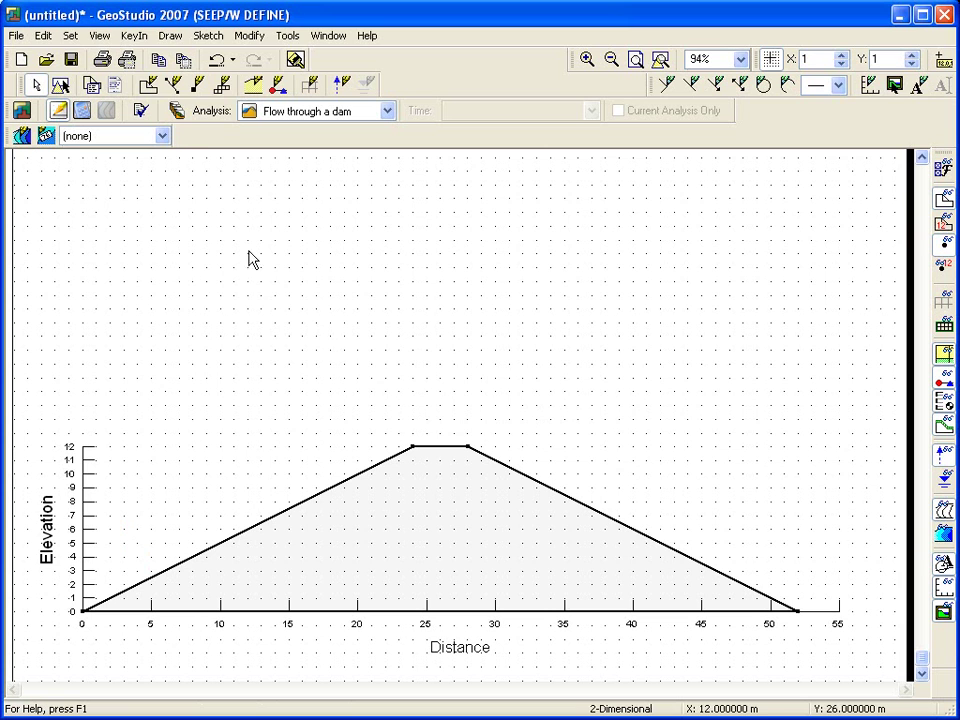
Add material 'Embankment' with the Saturated / Unsaturated model and open its conductivity function.
{"action": "left_click", "coordinate": [172, 36]}
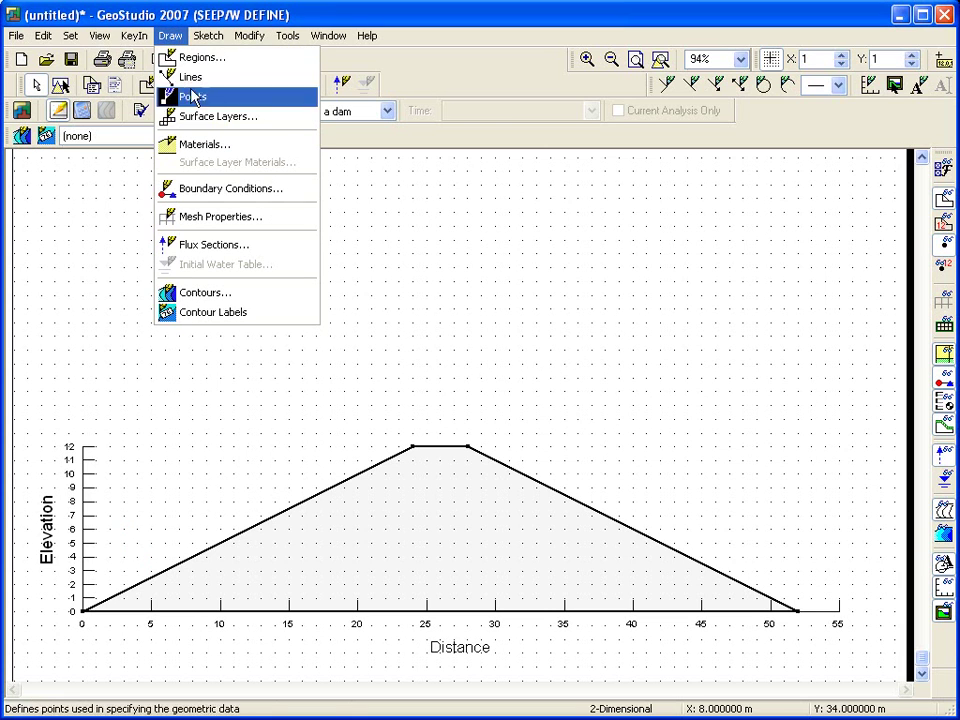
{"action": "left_click", "coordinate": [218, 153]}
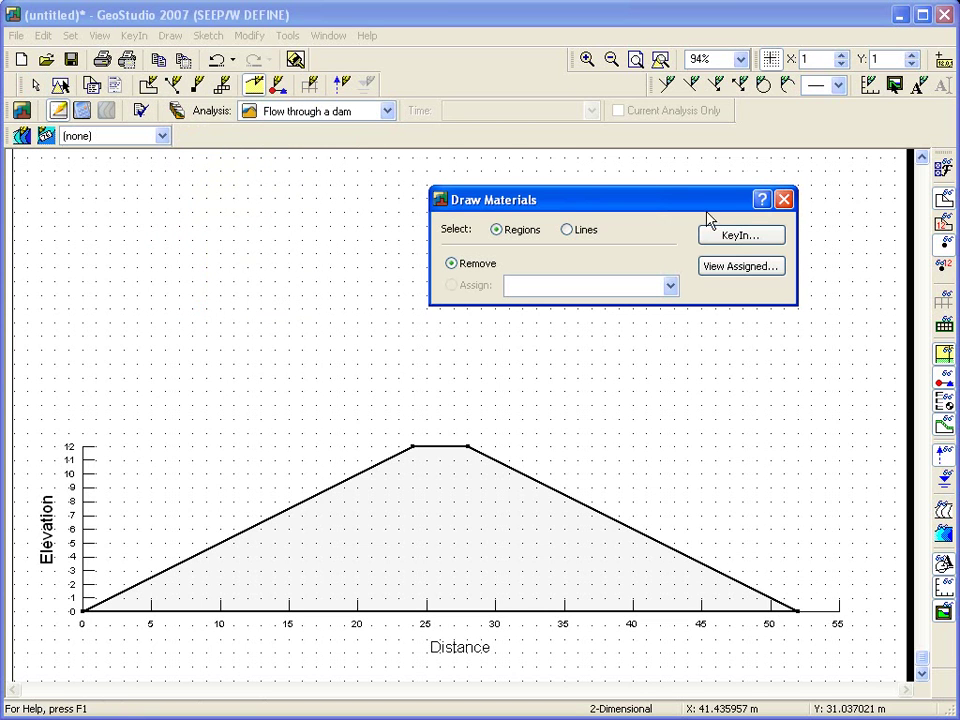
{"action": "left_click", "coordinate": [724, 241]}
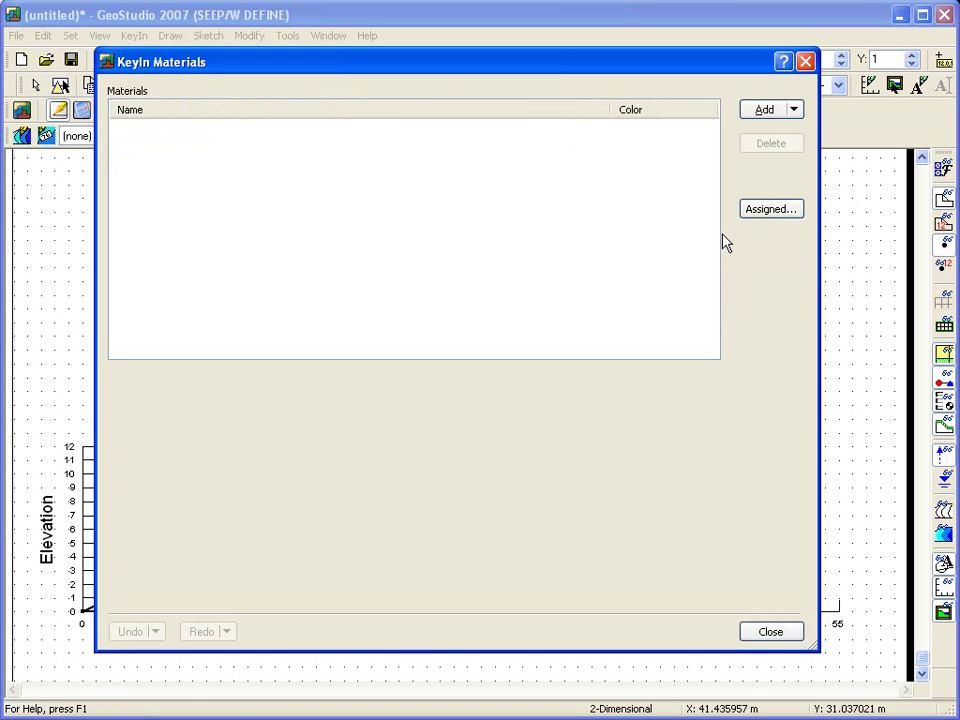
{"action": "left_click", "coordinate": [760, 112]}
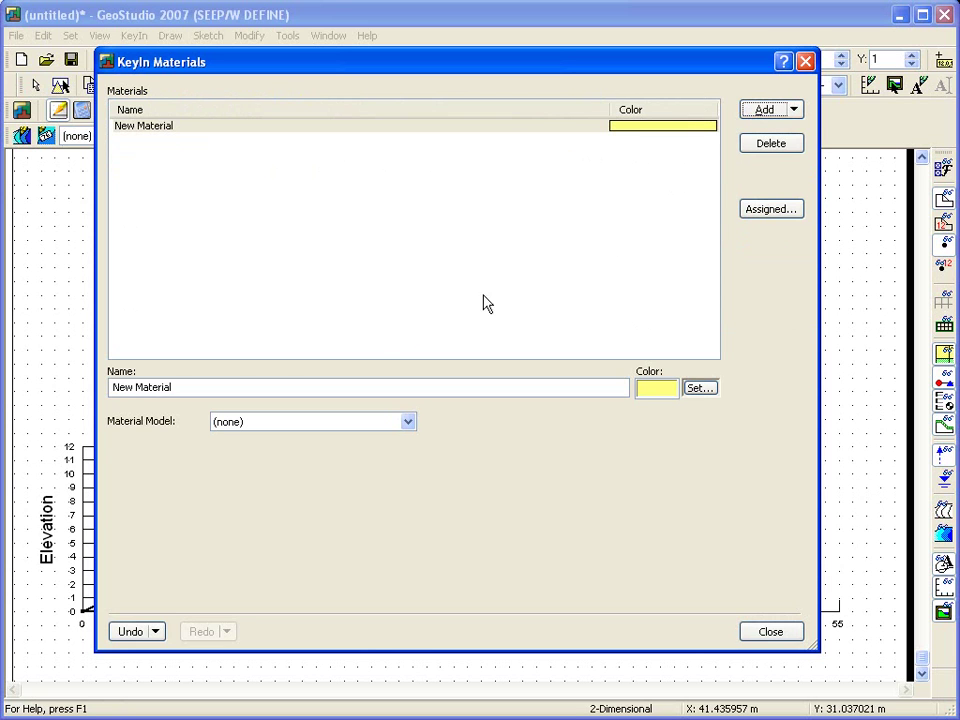
{"action": "left_click_drag", "start_coordinate": [193, 386], "coordinate": [100, 418]}
{"action": "type", "text": "Embankment"}
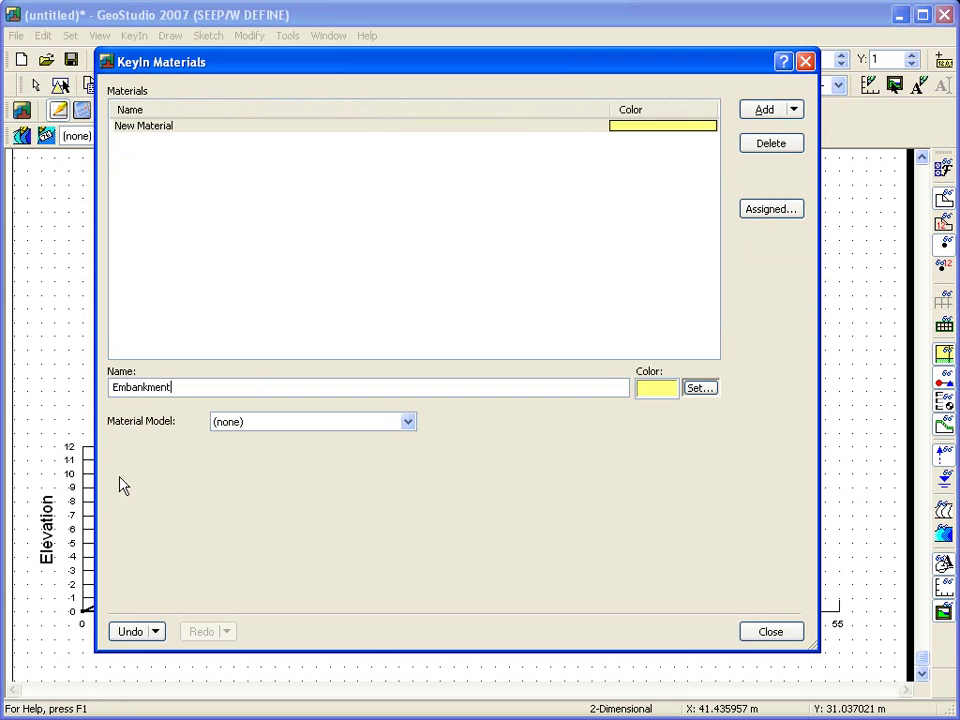
{"action": "left_click", "coordinate": [271, 424]}
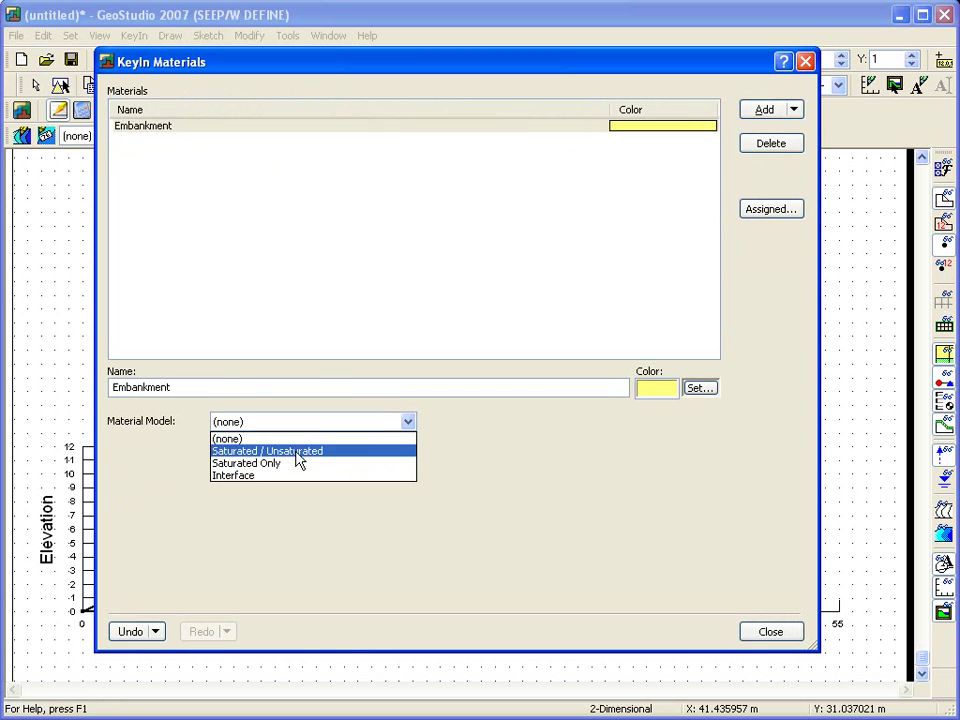
{"action": "left_click", "coordinate": [296, 452]}
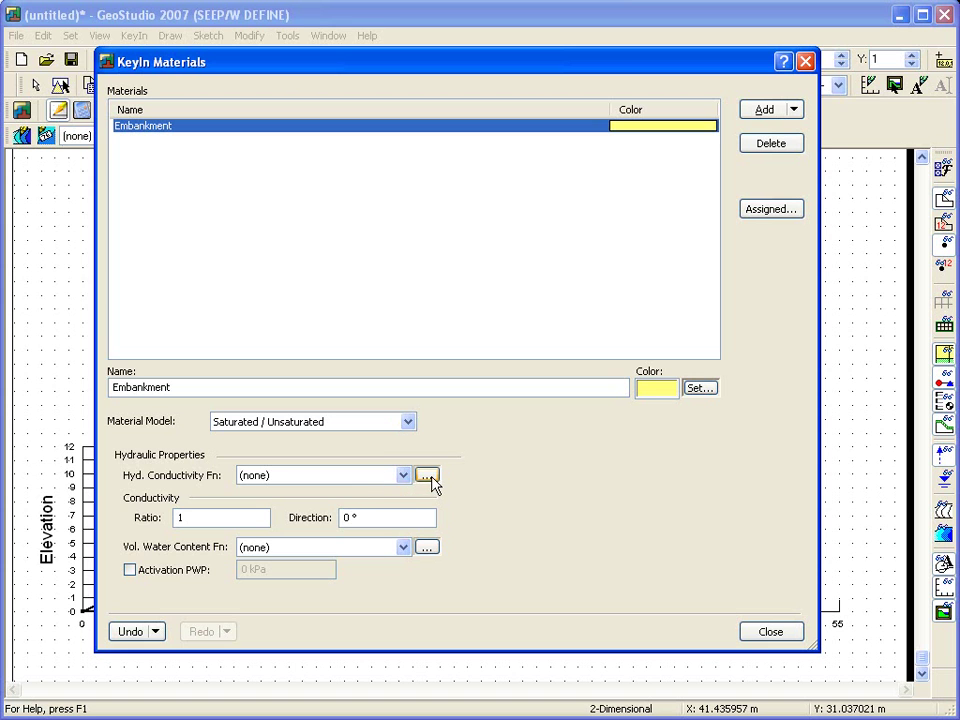
{"action": "left_click", "coordinate": [427, 475]}
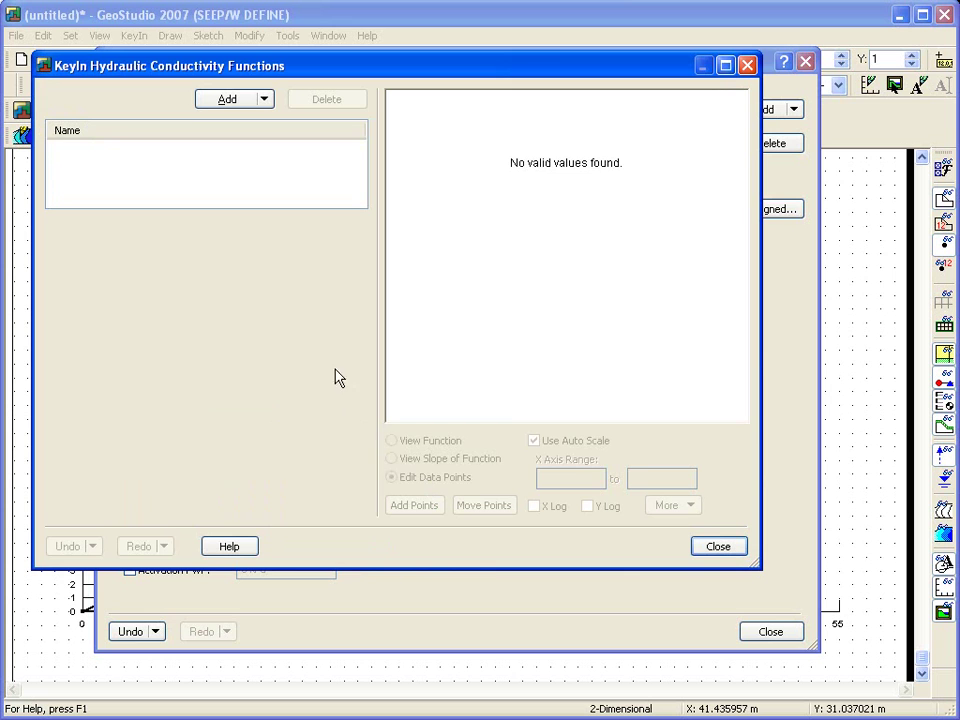
Add a data point conductivity function named 'Embankment conductivity'.
{"action": "left_click", "coordinate": [248, 105]}
{"action": "double_click", "coordinate": [188, 228]}
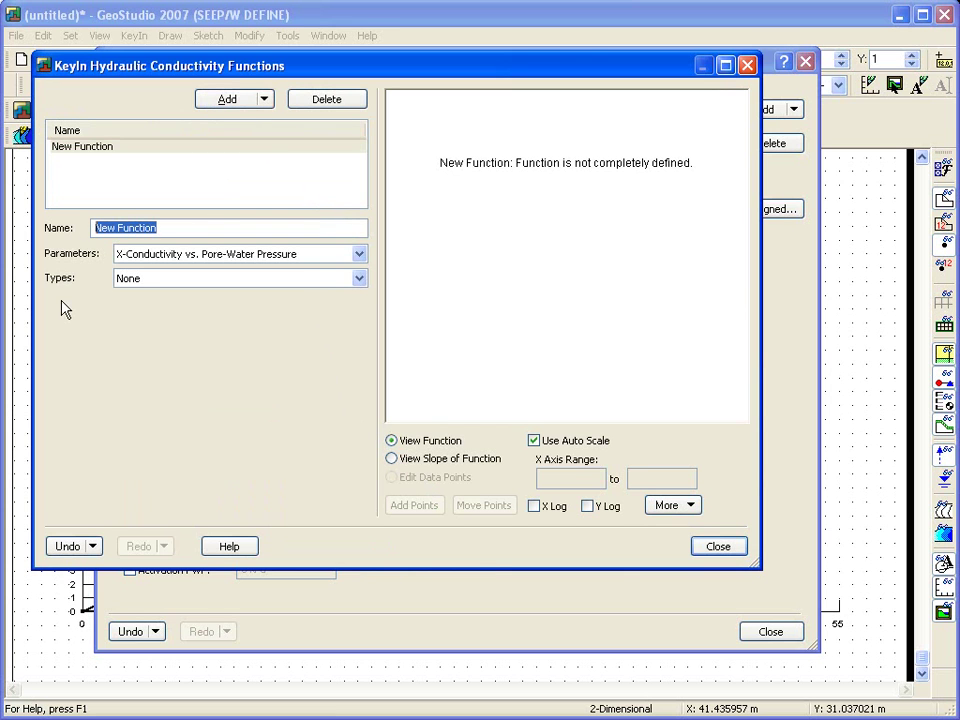
{"action": "type", "text": "Embankment conductivity"}
{"action": "left_click", "coordinate": [176, 279]}
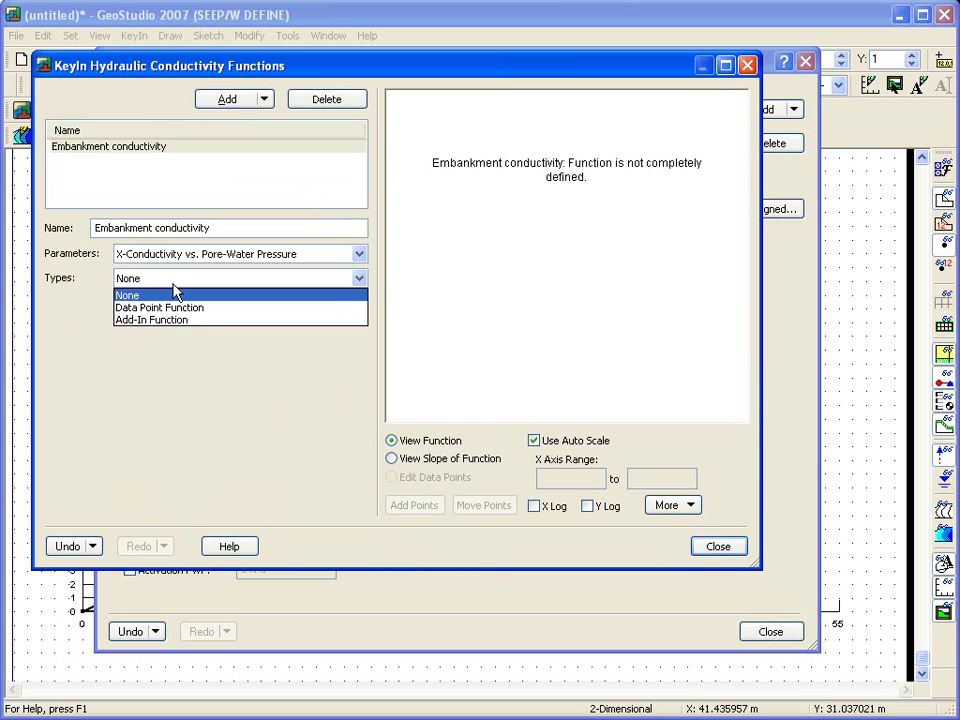
{"action": "left_click", "coordinate": [181, 308]}
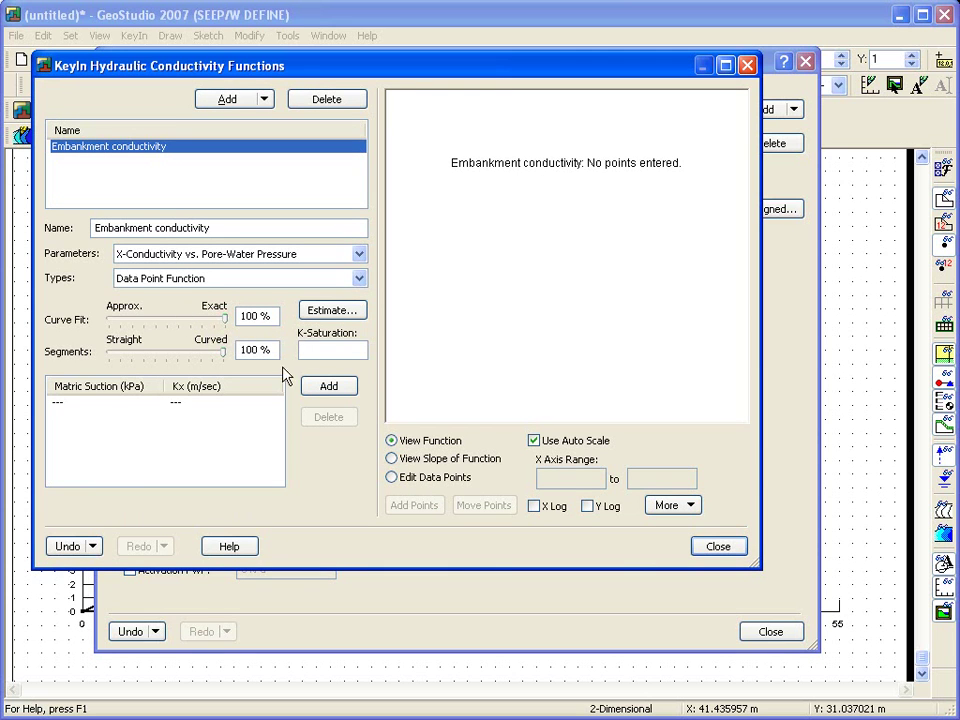
Enter data points 2 kPa at 1e-6 m/s and 100 kPa at 1e-8 m/s.
{"action": "left_click", "coordinate": [60, 405]}
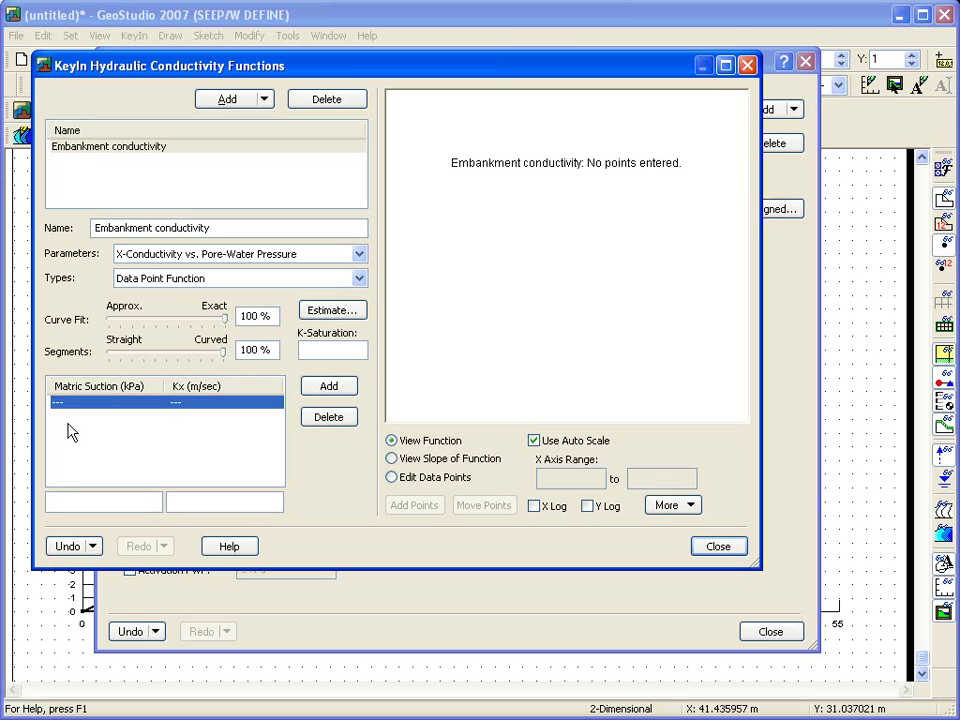
{"action": "left_click", "coordinate": [67, 500]}
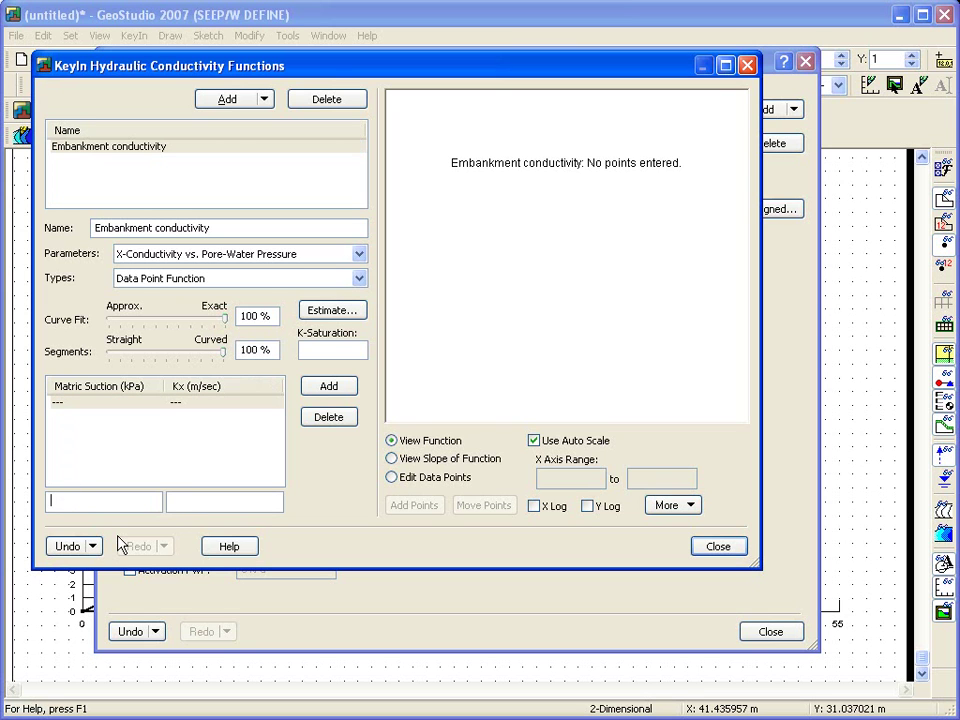
{"action": "type", "text": "2"}
{"action": "key", "text": "Tab"}
{"action": "type", "text": "1e-6"}
{"action": "key", "text": "Return"}
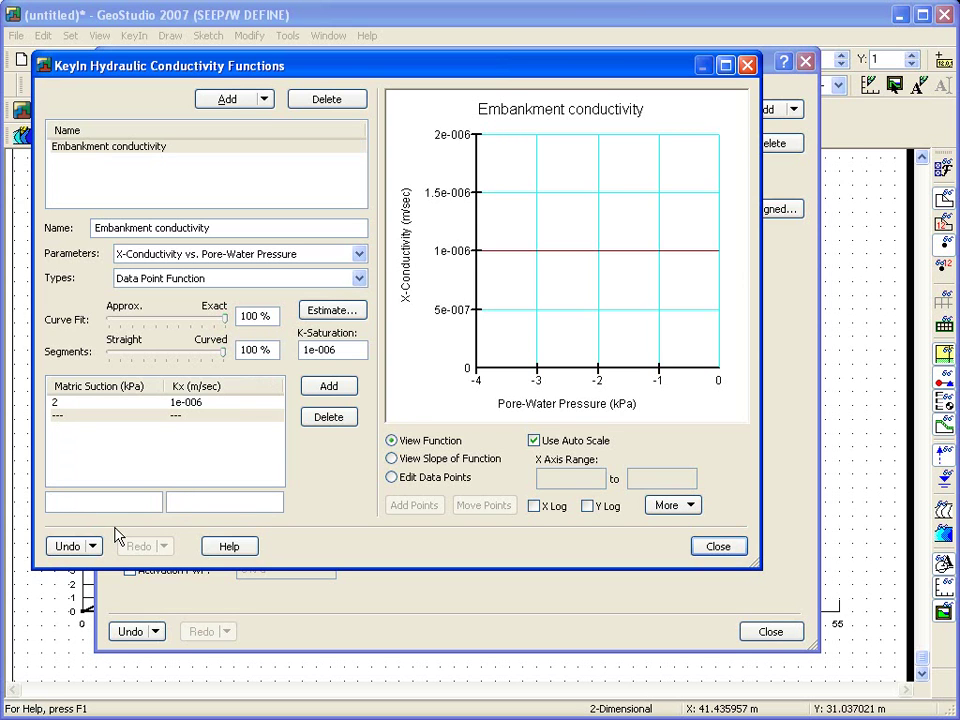
{"action": "key", "text": "Tab"}
{"action": "type", "text": "e-008"}
{"action": "key", "text": "Return"}
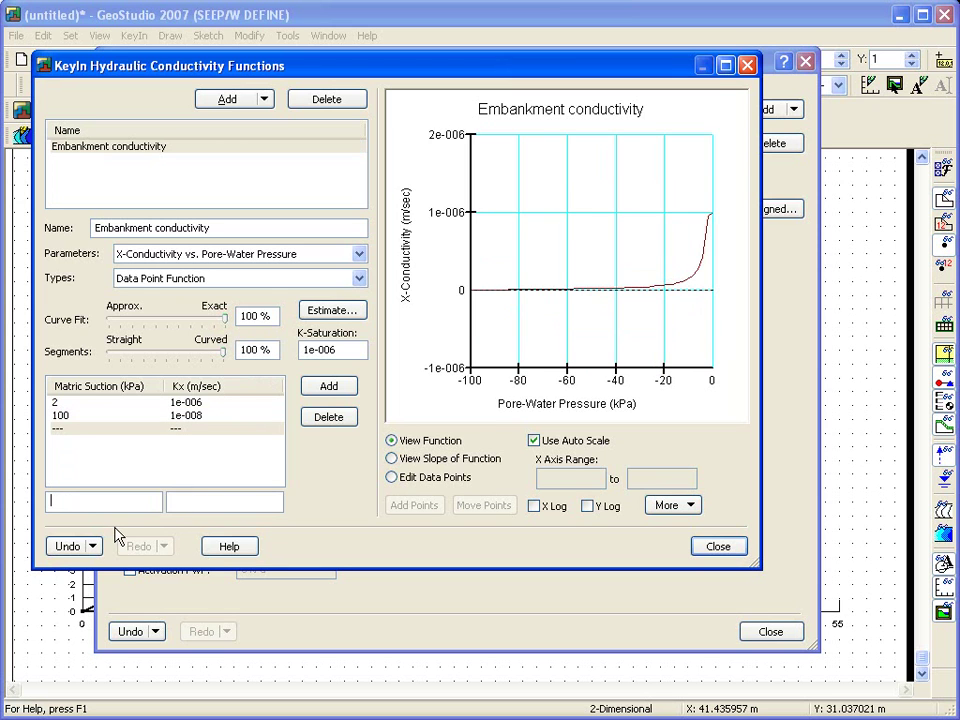
Add two intermediate curve points and move them to about 3.3 and 6.2 kPa.
{"action": "left_click", "coordinate": [392, 478]}
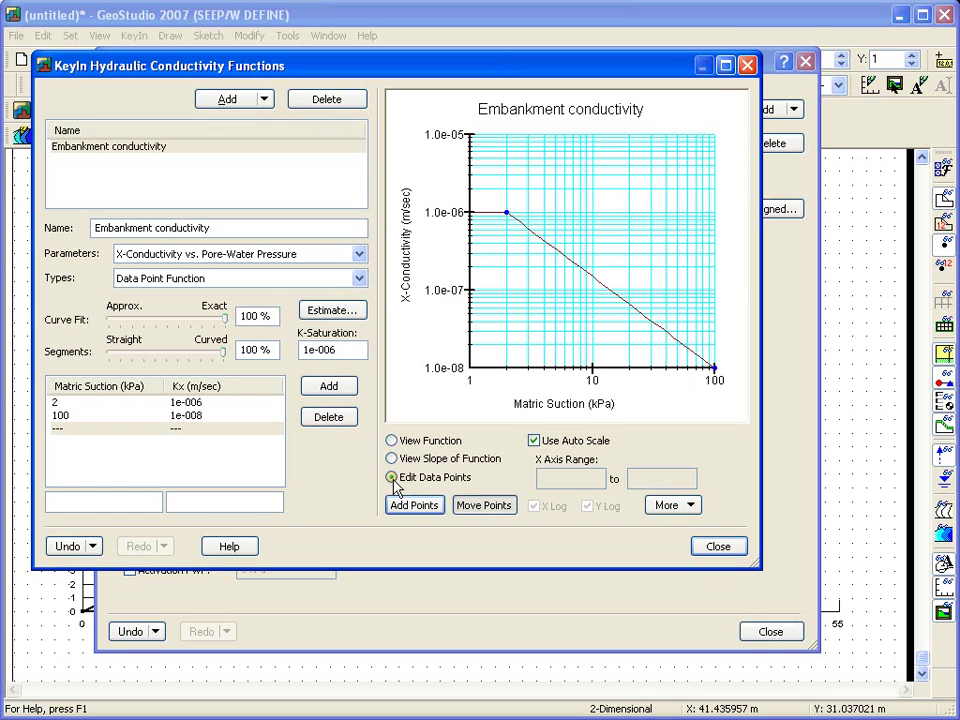
{"action": "left_click", "coordinate": [483, 505]}
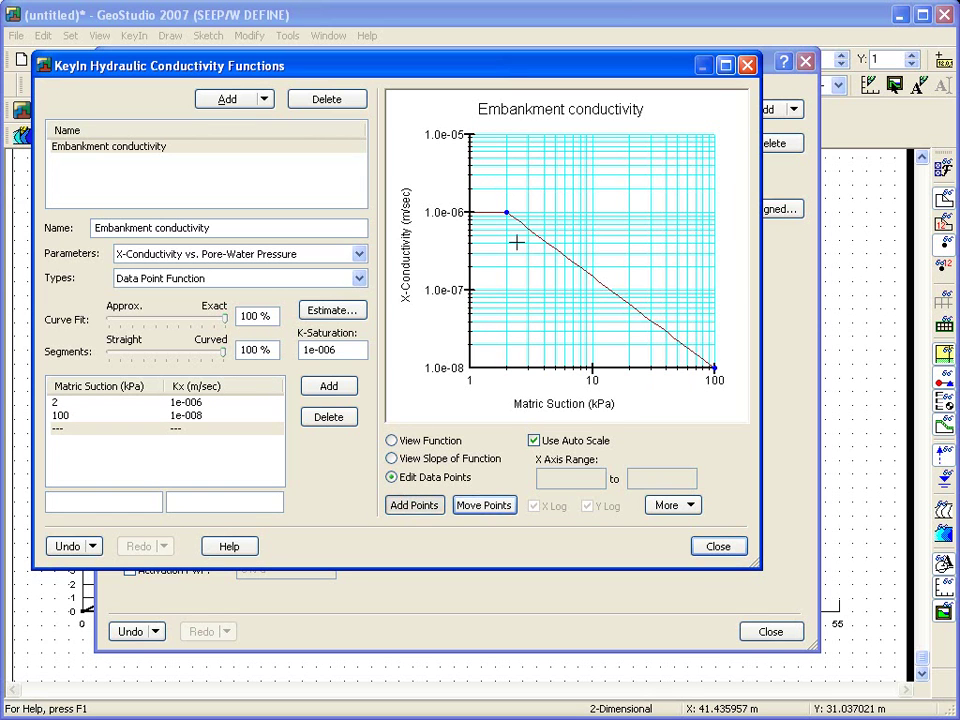
{"action": "left_click", "coordinate": [525, 224]}
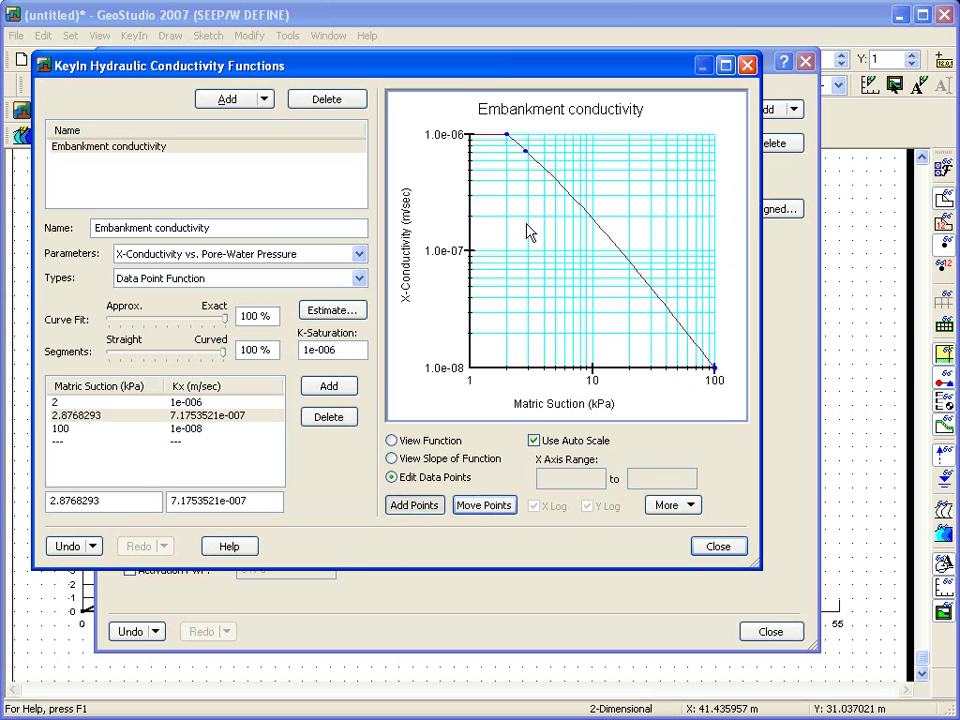
{"action": "left_click", "coordinate": [563, 183]}
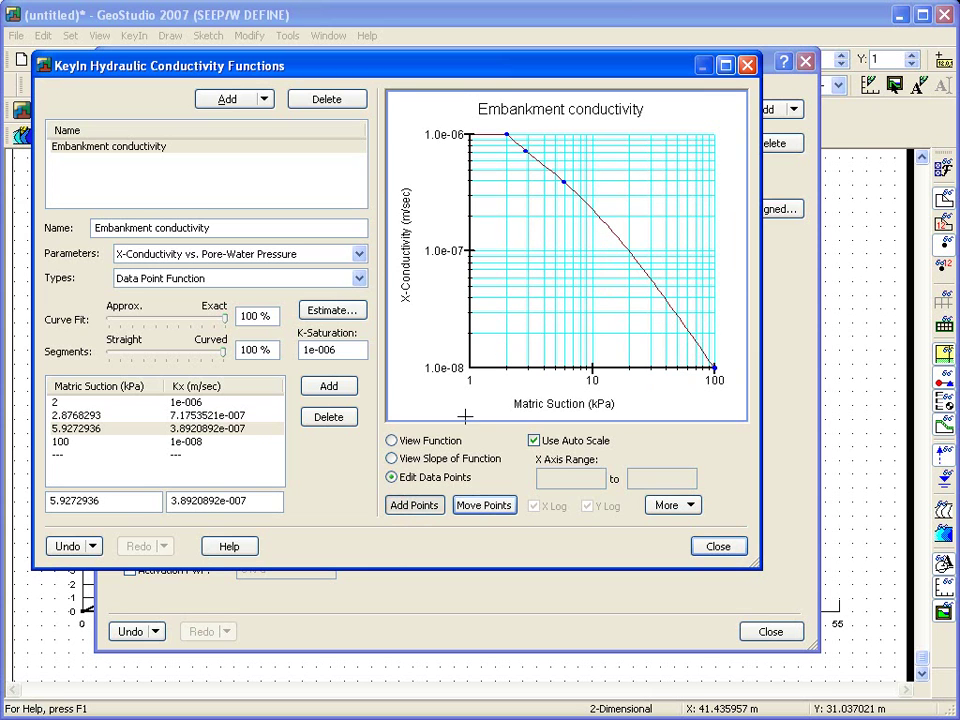
{"action": "left_click", "coordinate": [478, 507]}
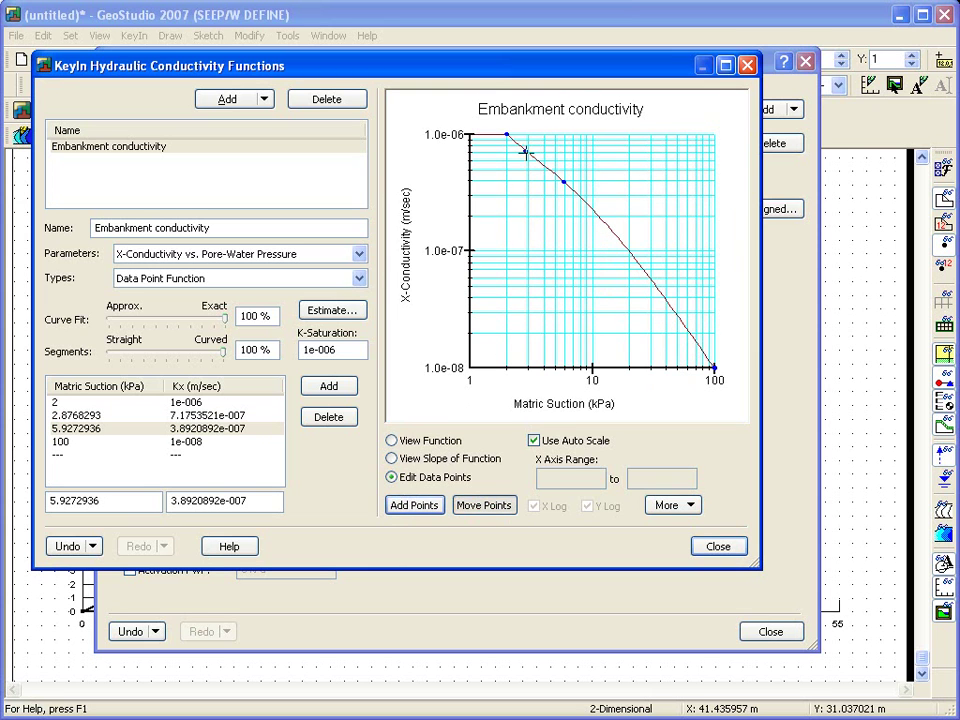
{"action": "left_click_drag", "start_coordinate": [526, 151], "coordinate": [534, 148]}
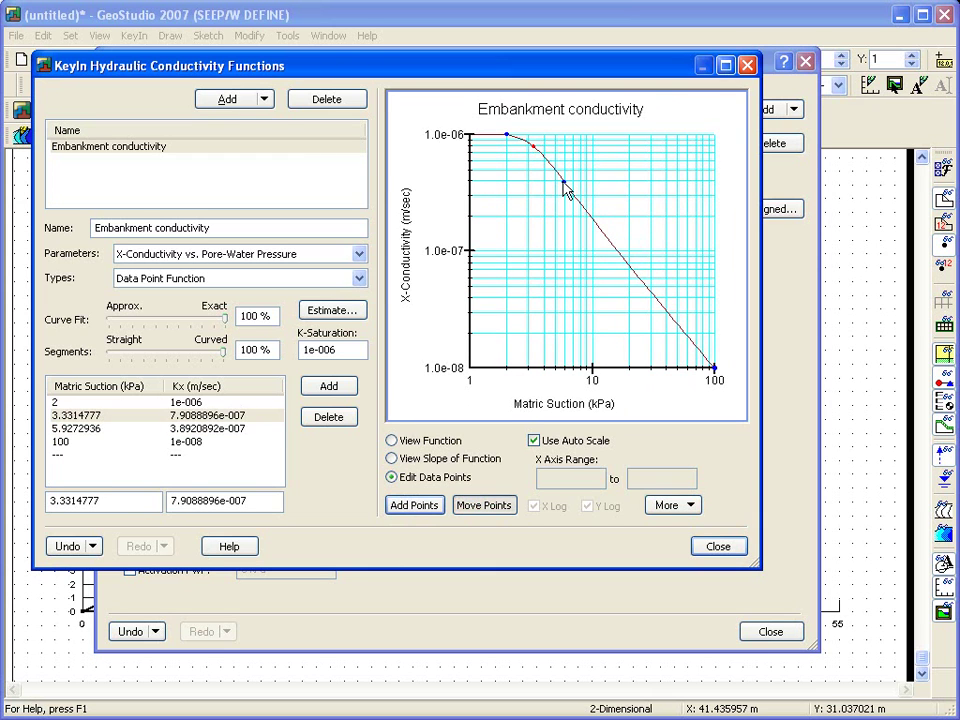
{"action": "left_click_drag", "start_coordinate": [565, 189], "coordinate": [568, 192]}
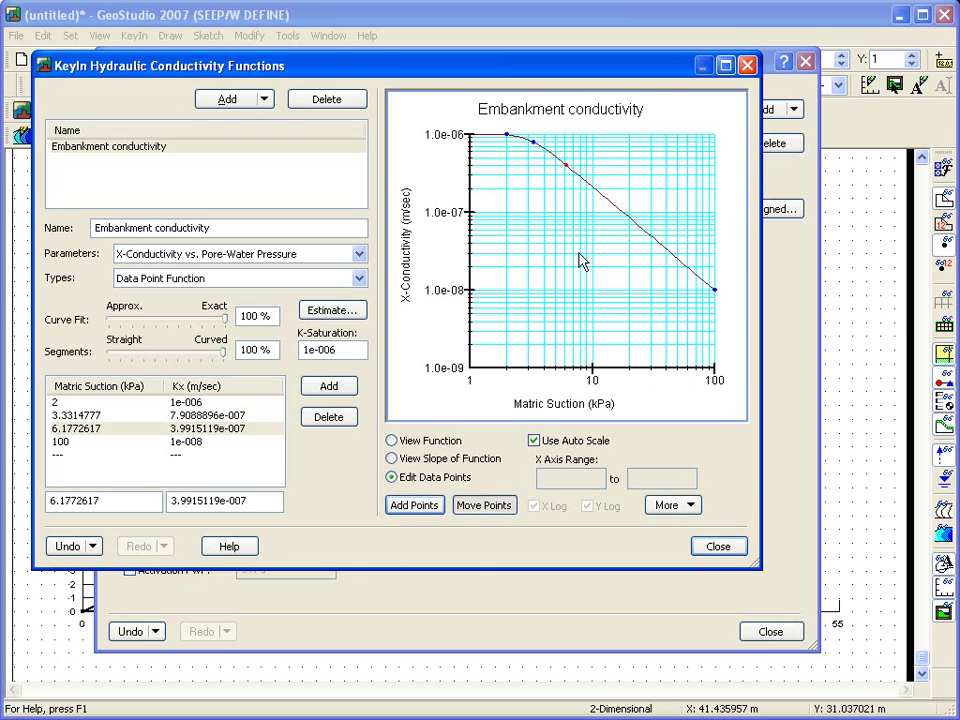
Assign the Embankment conductivity function to Embankment and apply the material to the dam region.
{"action": "left_click", "coordinate": [720, 549]}
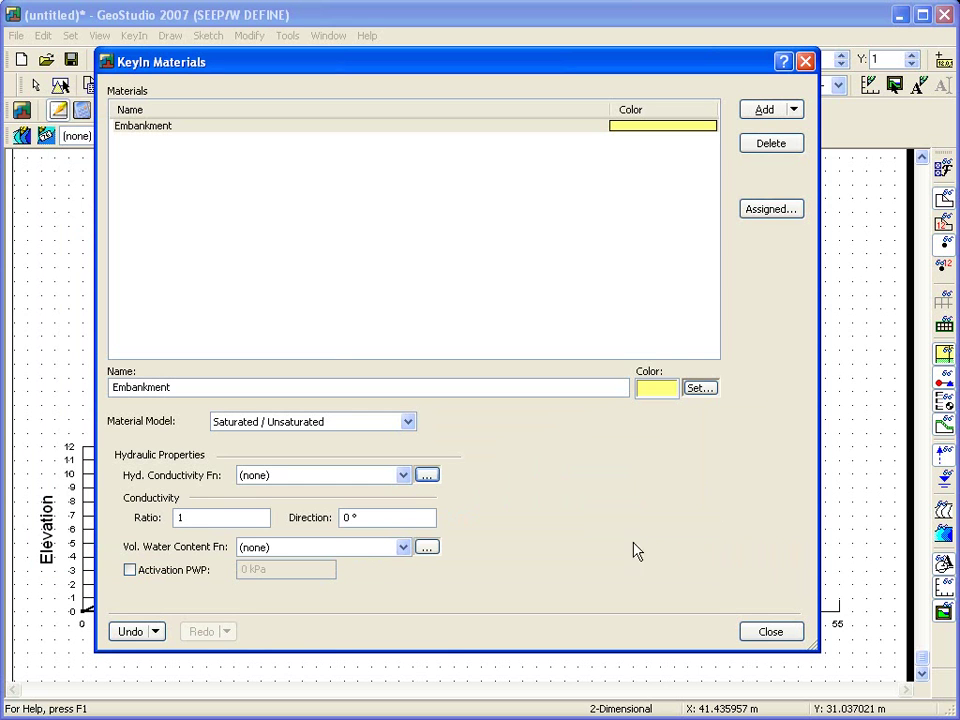
{"action": "left_click", "coordinate": [403, 476]}
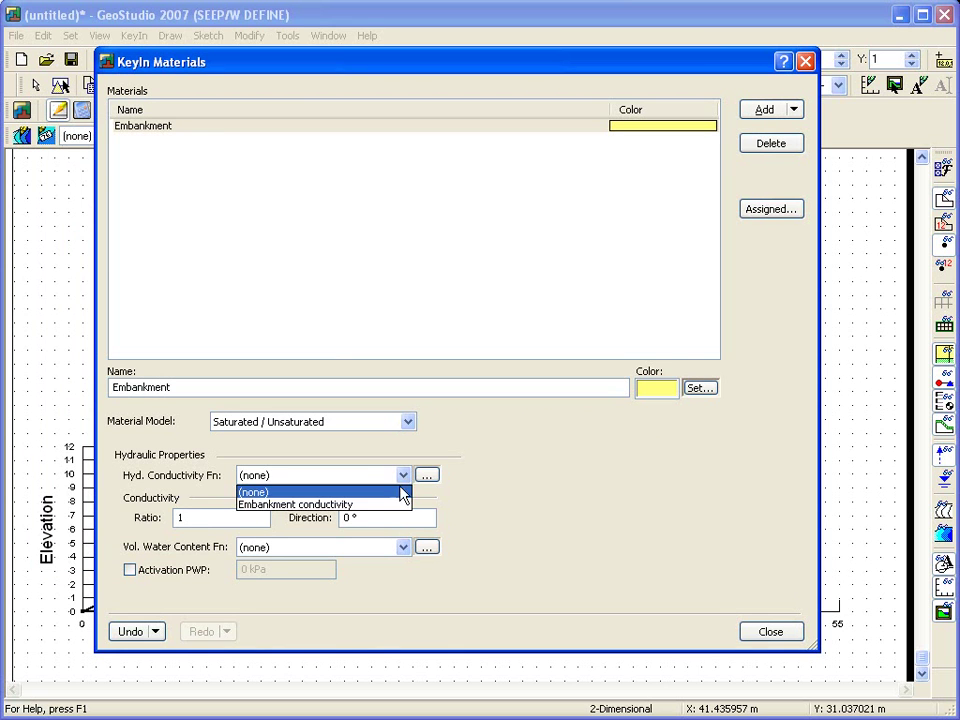
{"action": "left_click", "coordinate": [380, 507]}
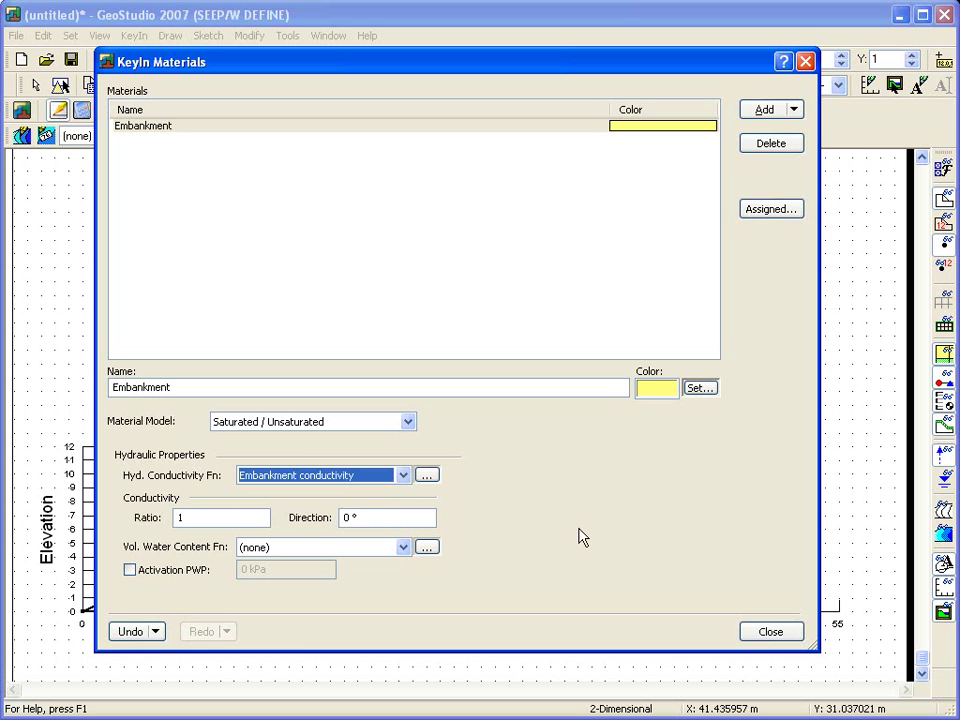
{"action": "left_click", "coordinate": [770, 631]}
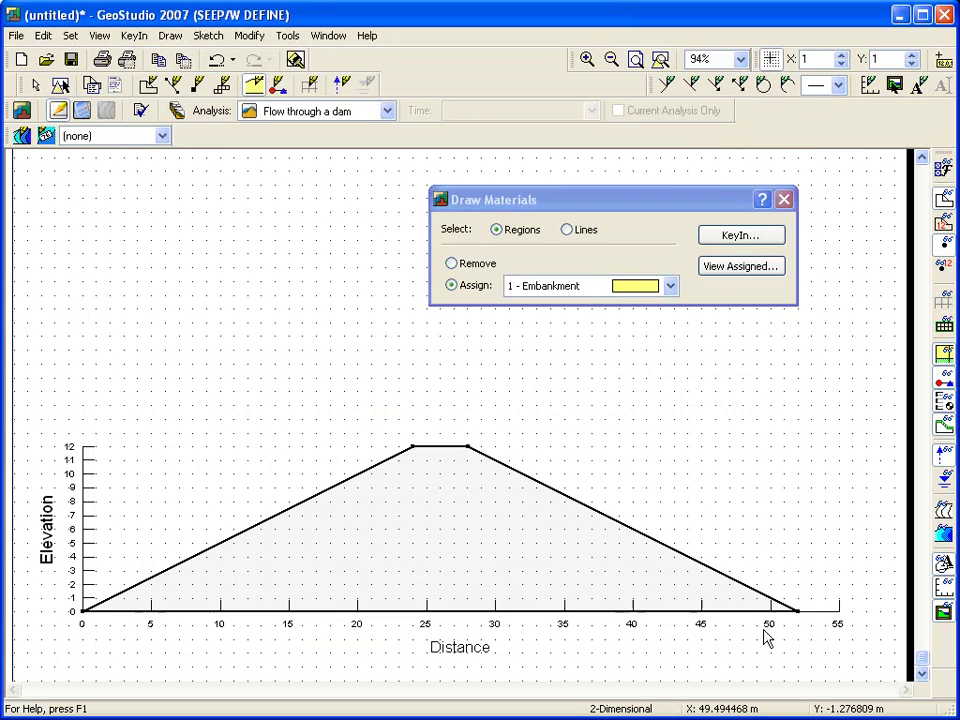
{"action": "left_click", "coordinate": [429, 537]}
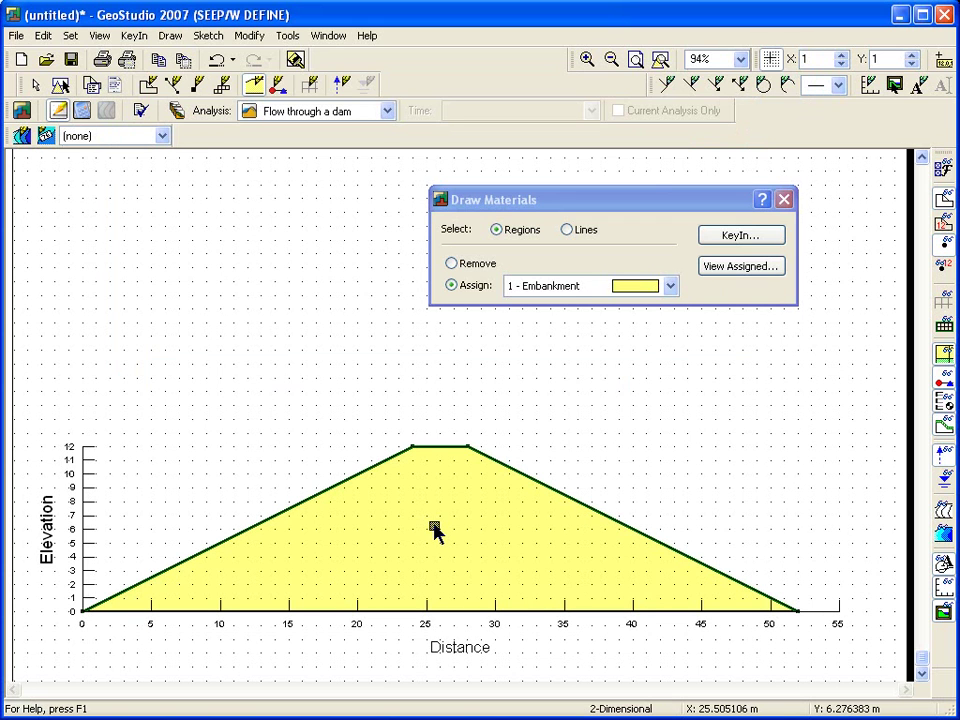
{"action": "left_click", "coordinate": [784, 199]}
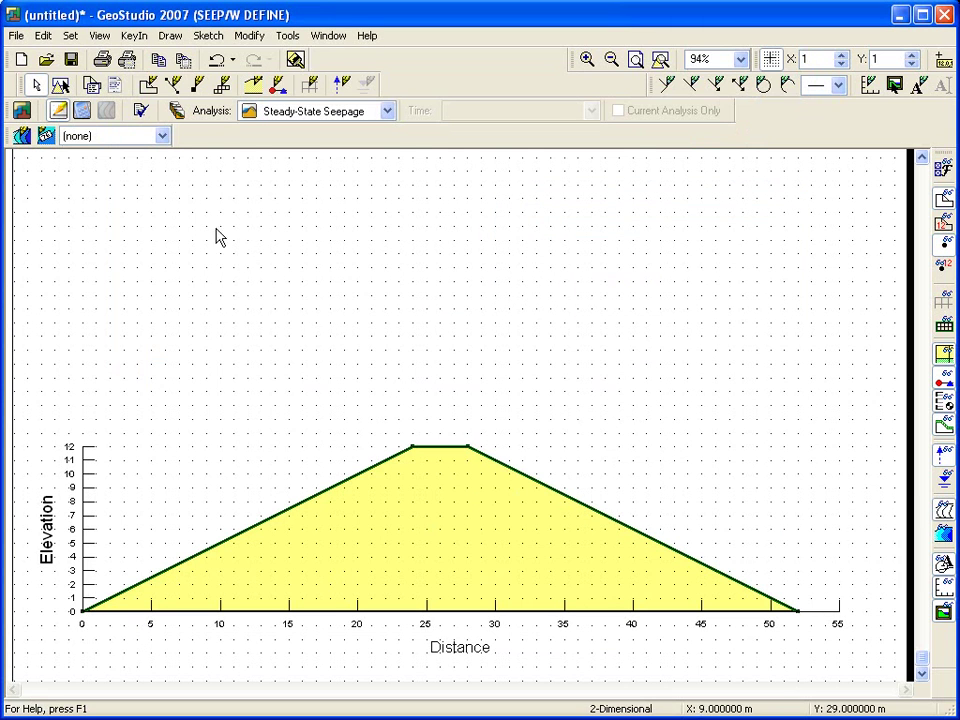
Save the dam project as 'SEEP Tutorial.gsz' in My Documents.
{"action": "left_click", "coordinate": [16, 36]}
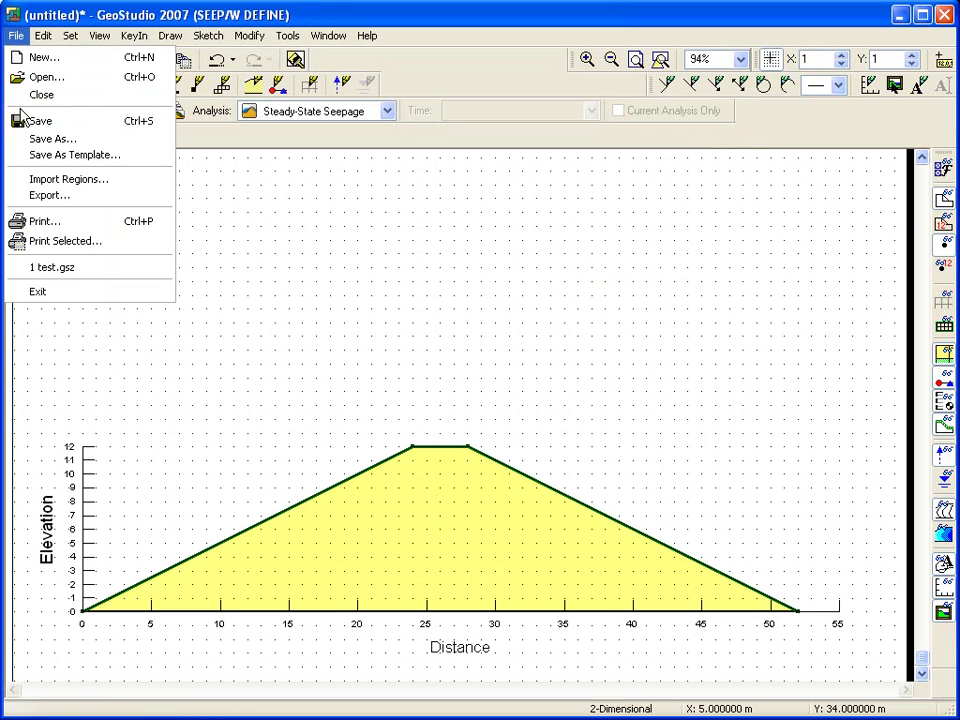
{"action": "left_click", "coordinate": [33, 138]}
{"action": "type", "text": "SEEP"}
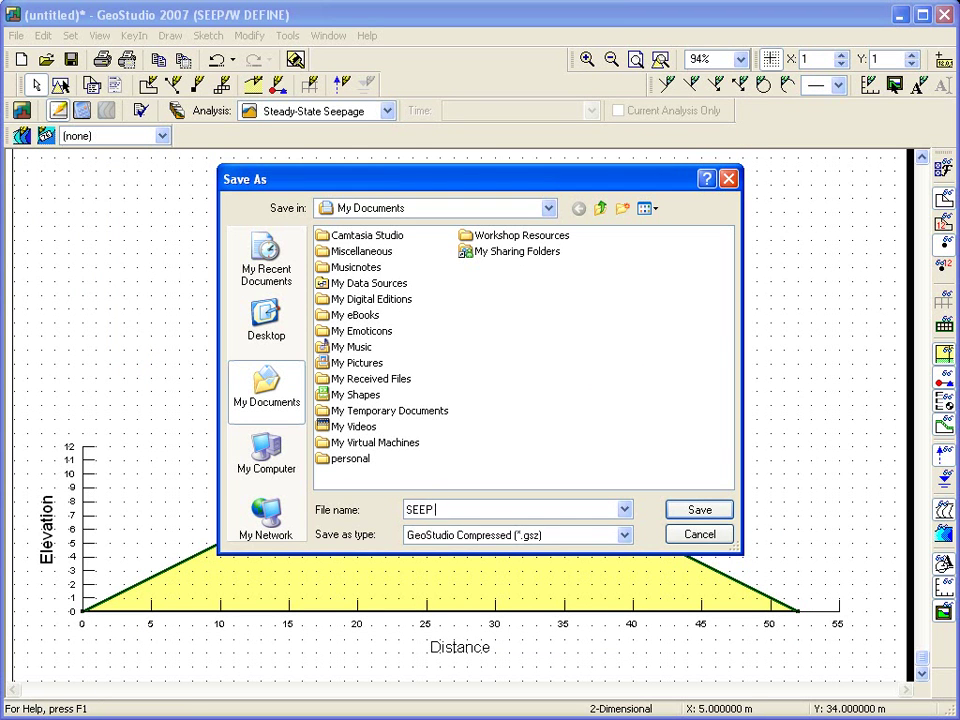
{"action": "type", "text": "W"}
{"action": "type", "text": "orial"}
{"action": "left_click", "coordinate": [700, 510]}
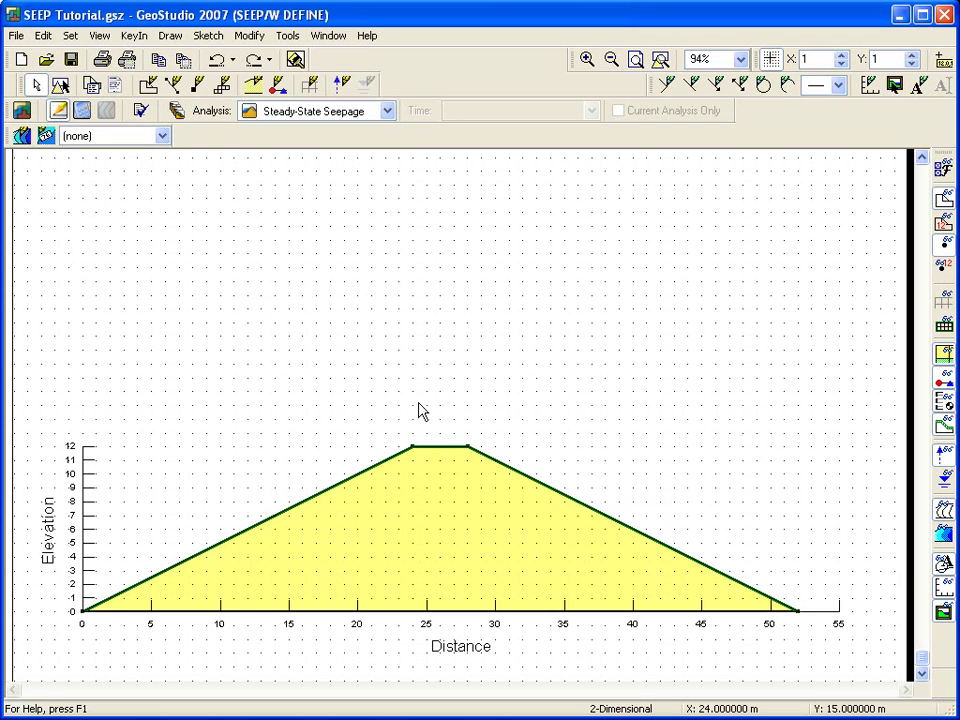
Sketch the reservoir line at elevation 11 from the left edge to the upstream slope.
{"action": "left_click", "coordinate": [216, 40]}
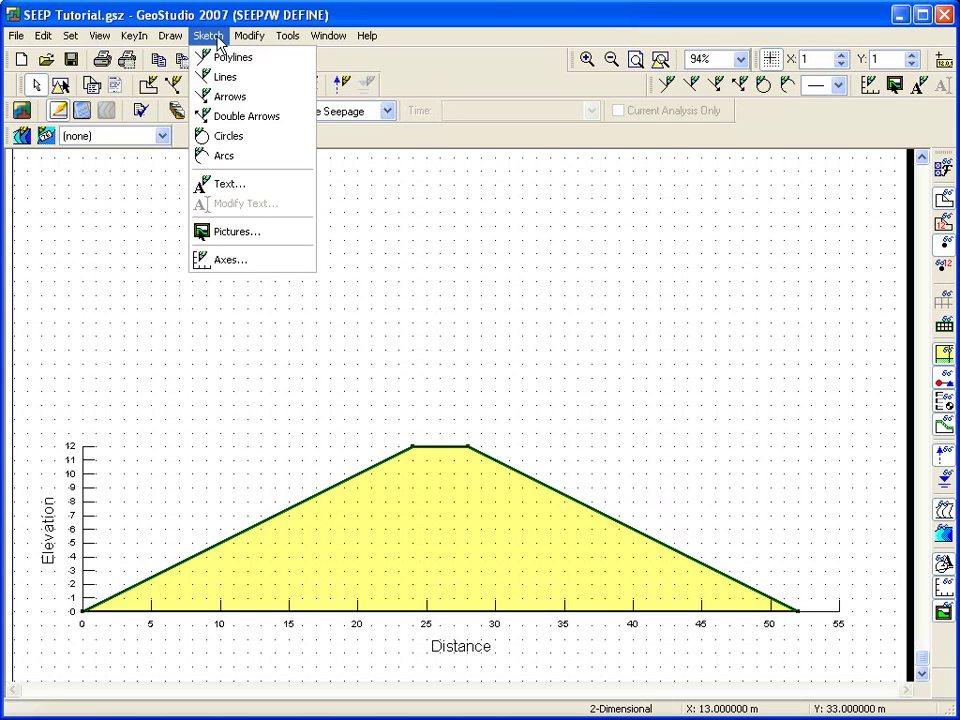
{"action": "left_click", "coordinate": [218, 58]}
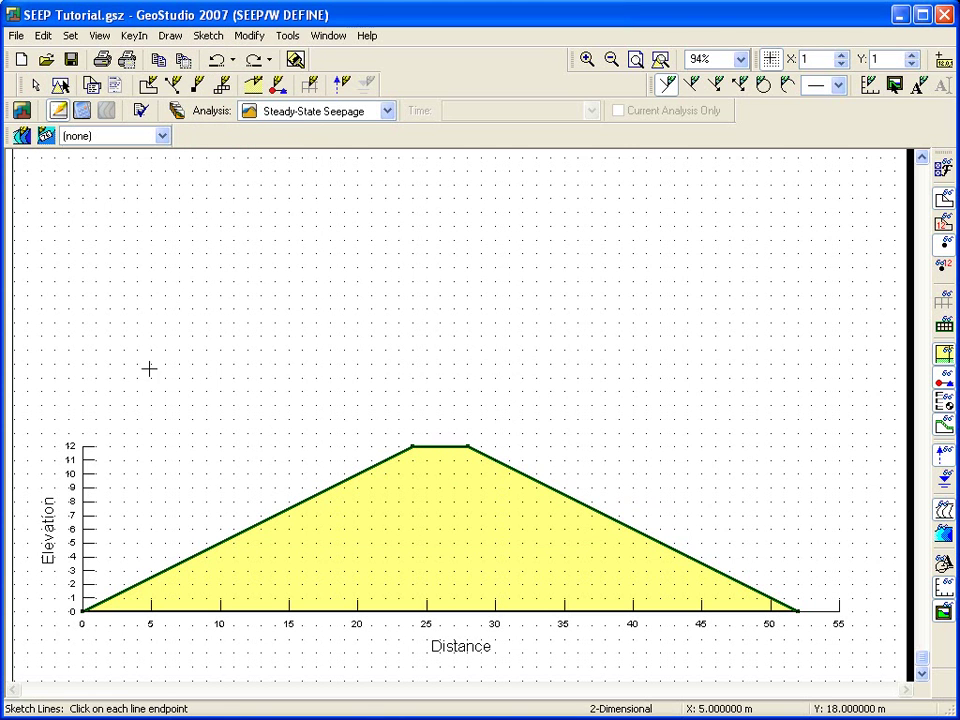
{"action": "left_click", "coordinate": [96, 460]}
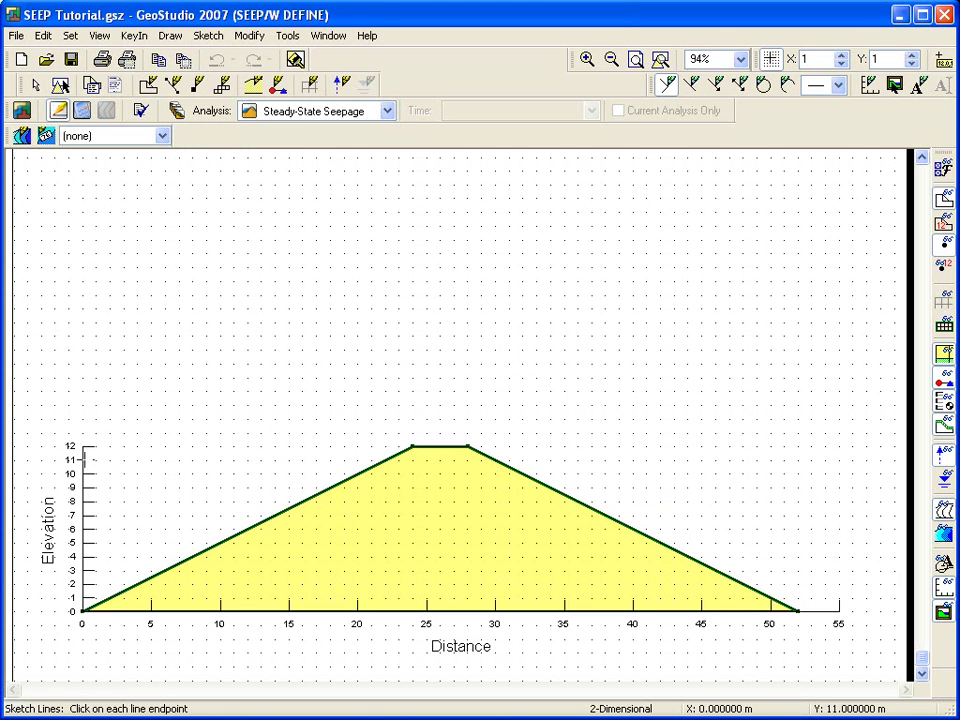
{"action": "left_click", "coordinate": [386, 460]}
{"action": "right_click", "coordinate": [386, 460]}
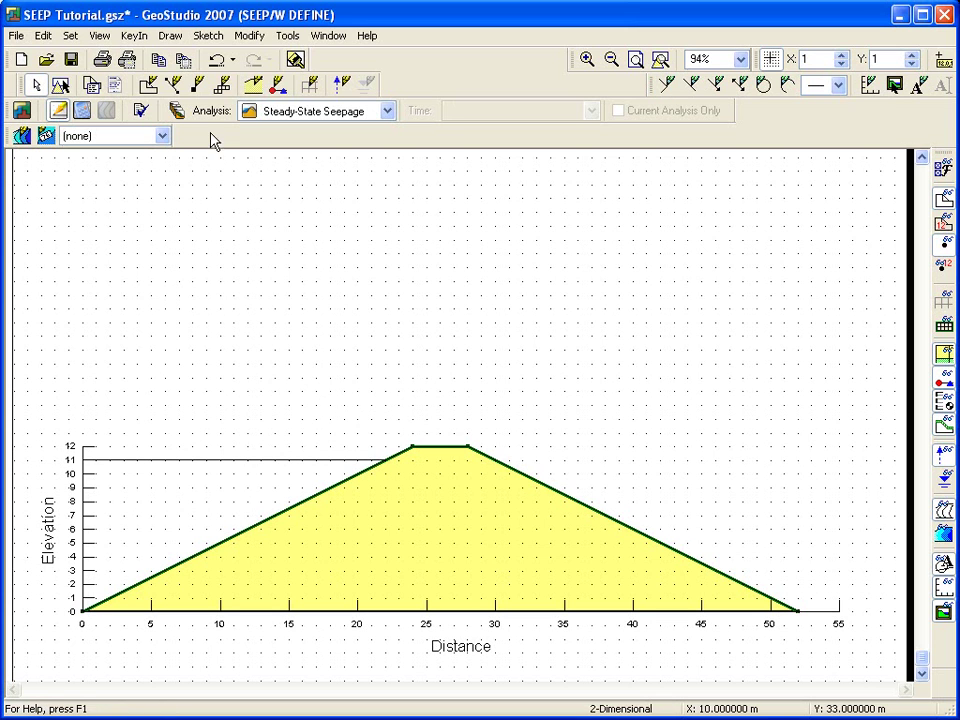
Add the water-level triangle marker above the reservoir line.
{"action": "left_click", "coordinate": [208, 35]}
{"action": "left_click", "coordinate": [216, 75]}
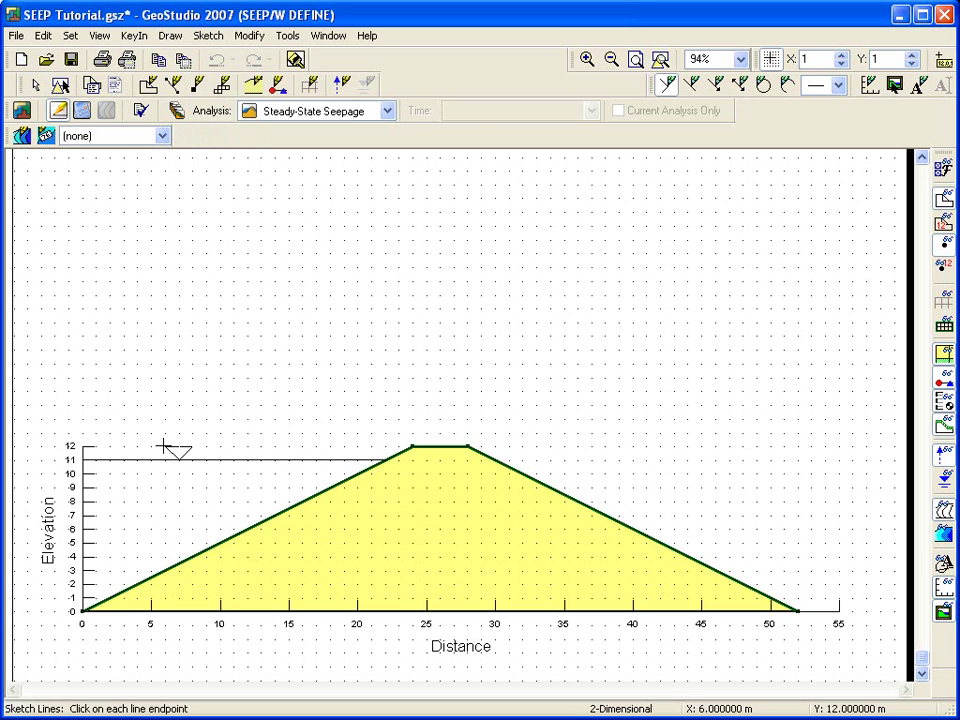
{"action": "right_click", "coordinate": [166, 445]}
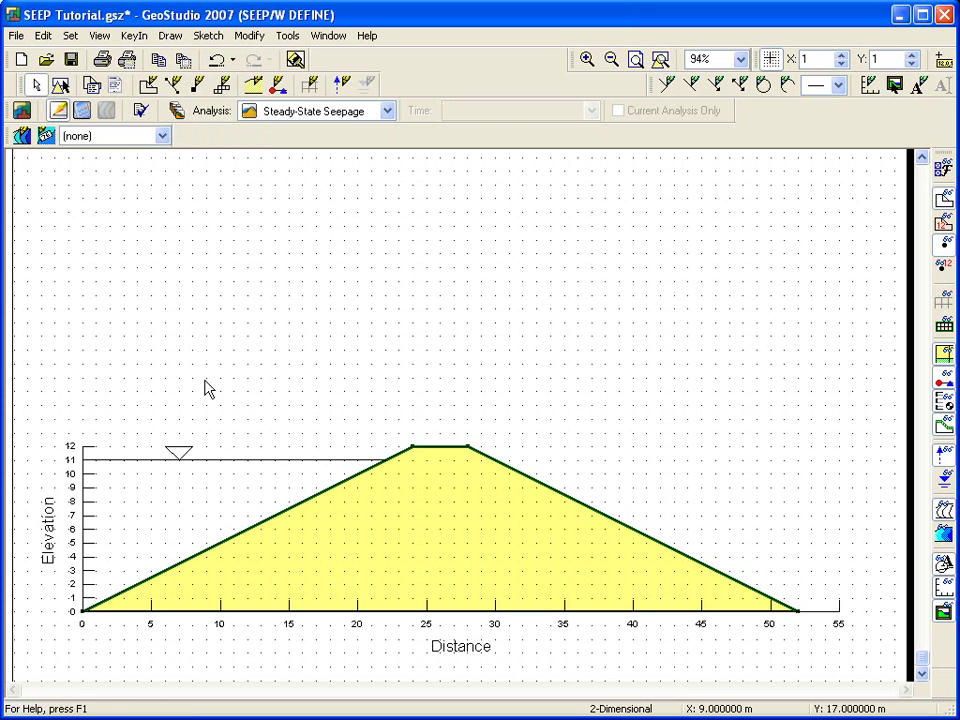
Create a purple hydraulic boundary condition 'Reservoir Head = 11m' with an 11 m head action.
{"action": "left_click", "coordinate": [168, 35]}
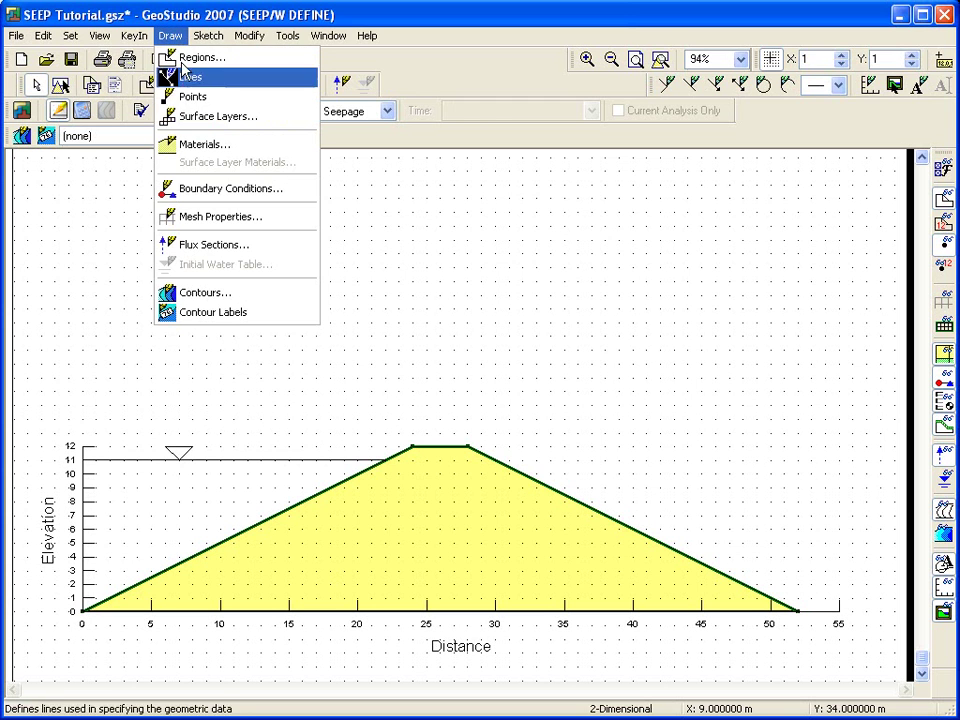
{"action": "left_click", "coordinate": [240, 189]}
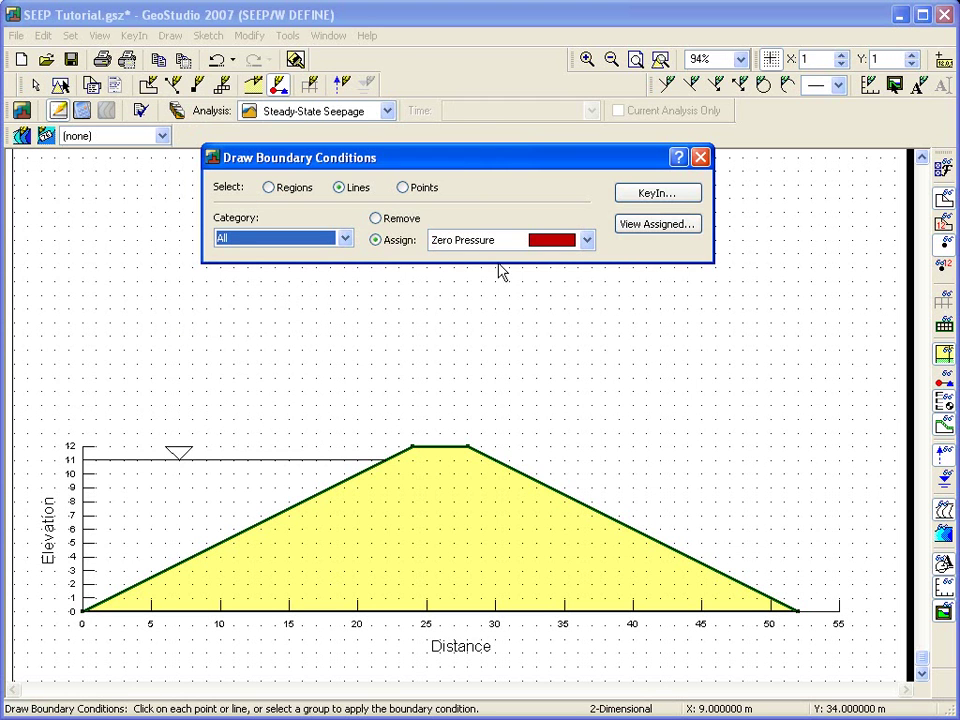
{"action": "left_click", "coordinate": [652, 194]}
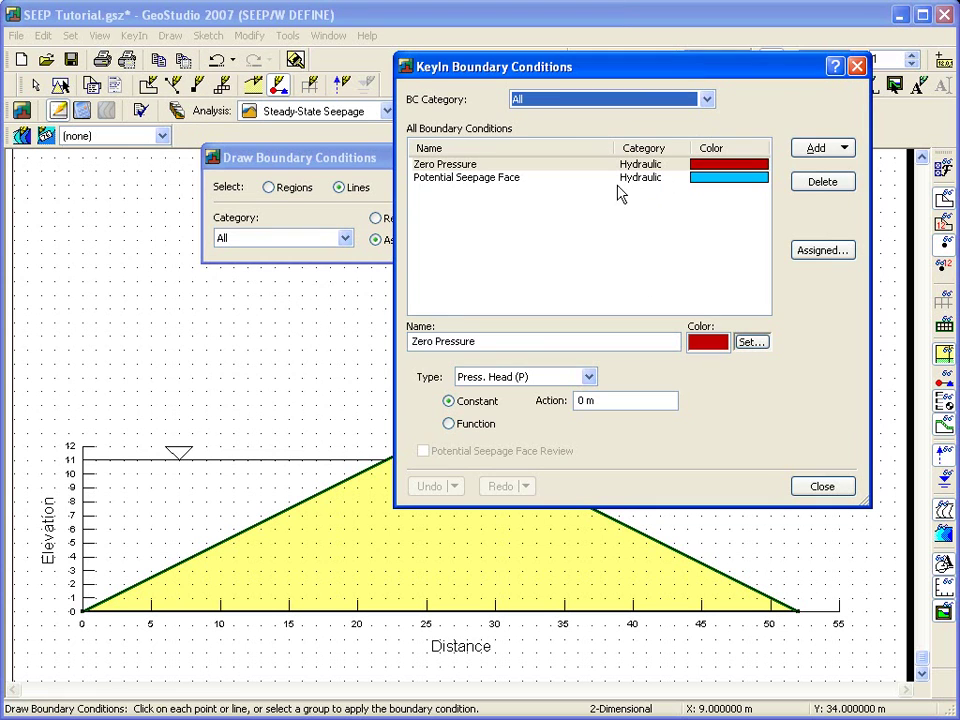
{"action": "left_click", "coordinate": [480, 180]}
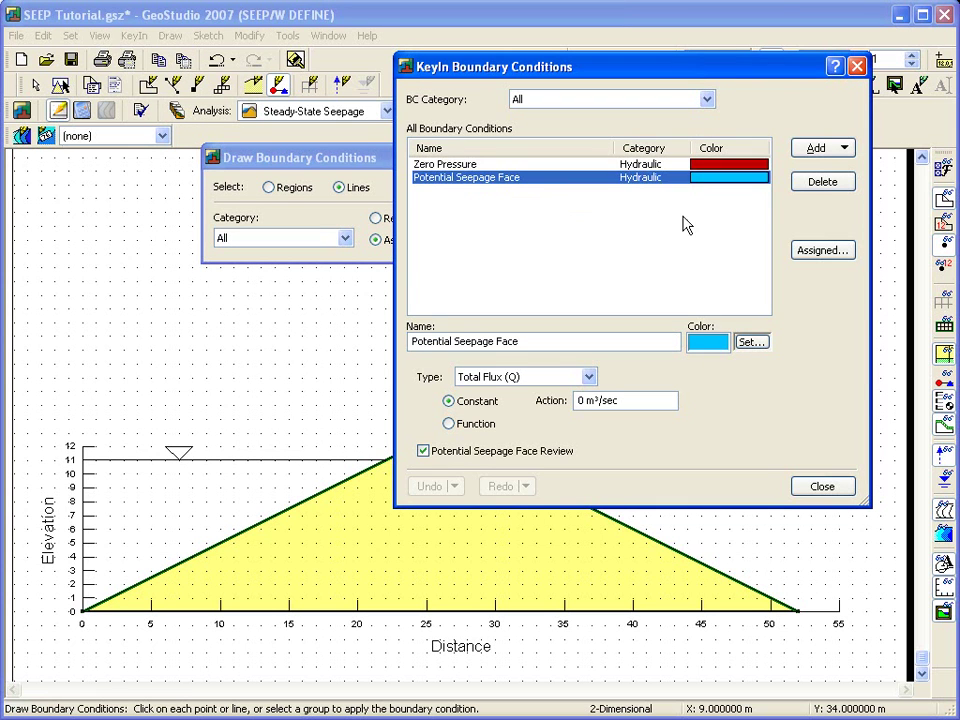
{"action": "left_click", "coordinate": [805, 150]}
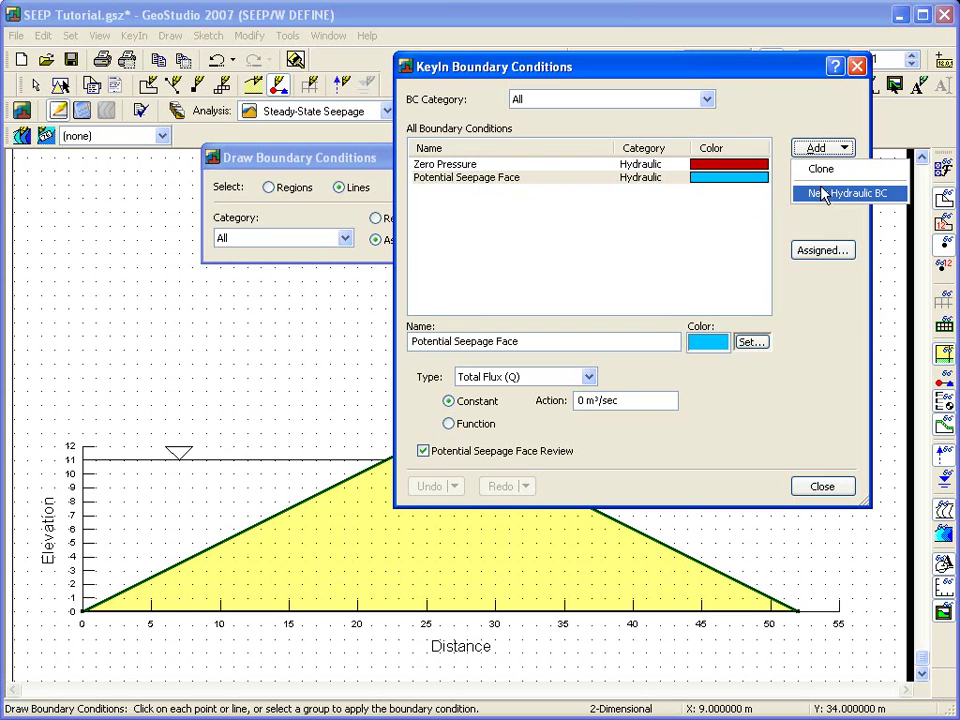
{"action": "left_click", "coordinate": [826, 193]}
{"action": "left_click_drag", "start_coordinate": [528, 344], "coordinate": [408, 368]}
{"action": "type", "text": "Rese"}
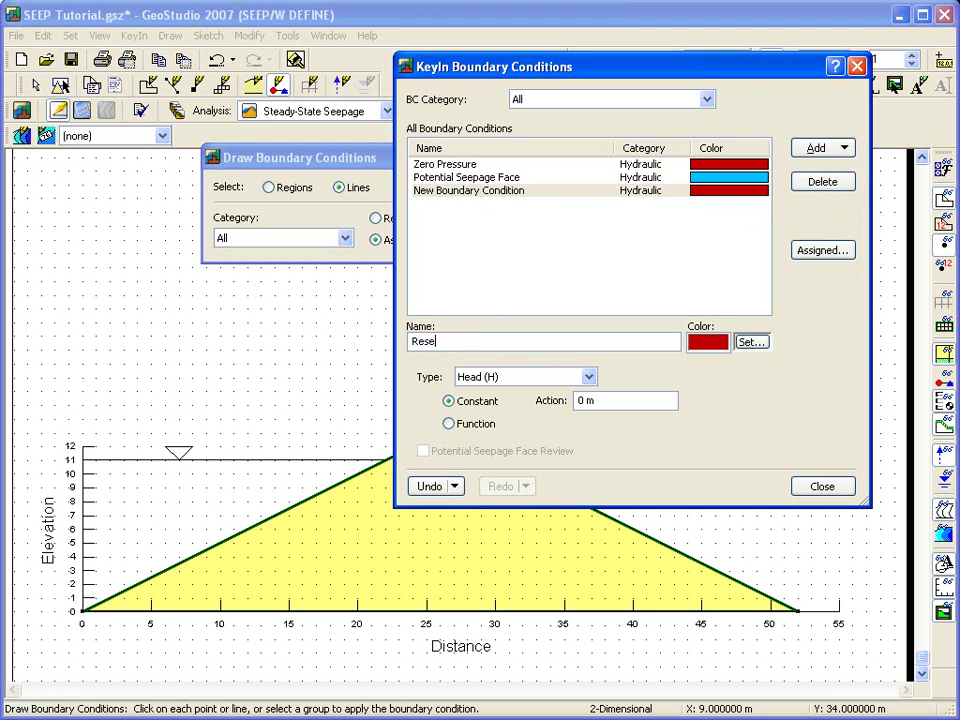
{"action": "type", "text": "rvoir"}
{"action": "type", "text": " Head = 11m"}
{"action": "left_click", "coordinate": [746, 343]}
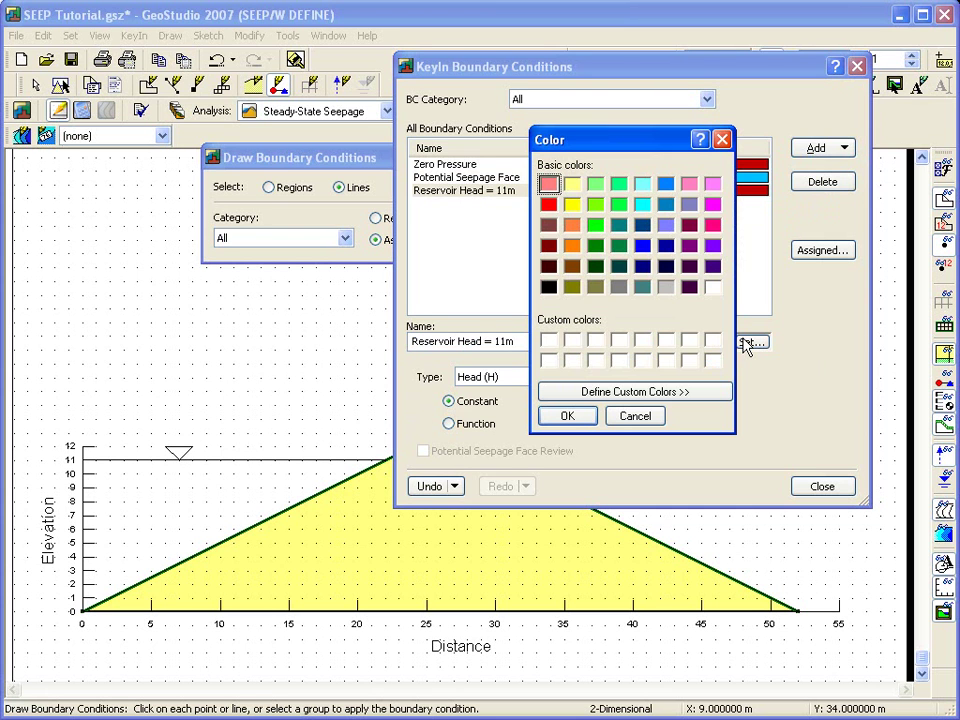
{"action": "left_click", "coordinate": [712, 245]}
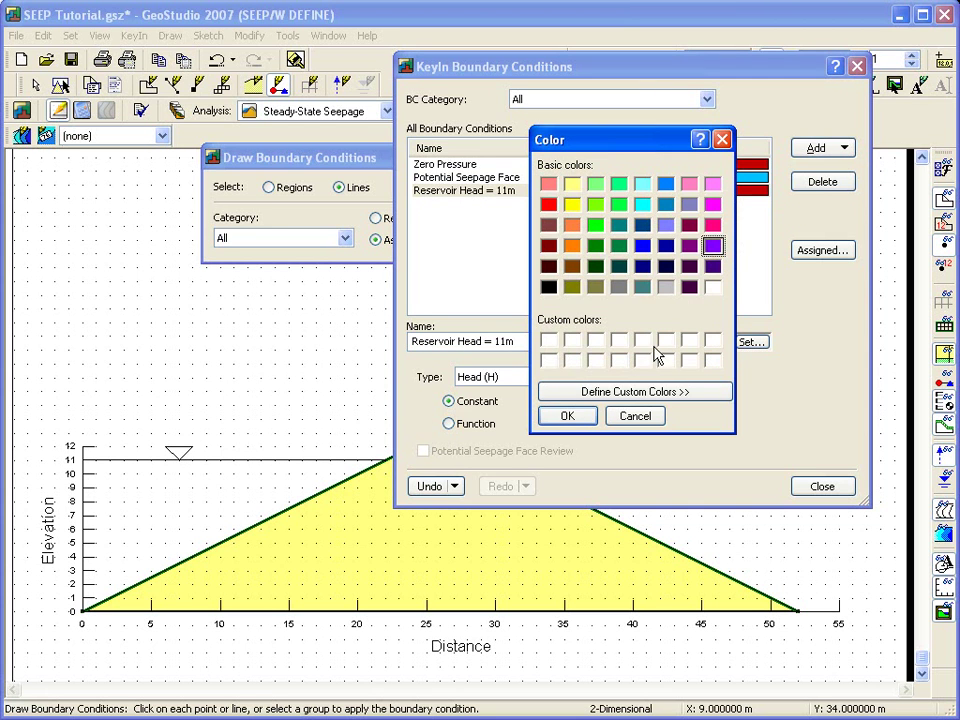
{"action": "left_click", "coordinate": [562, 416]}
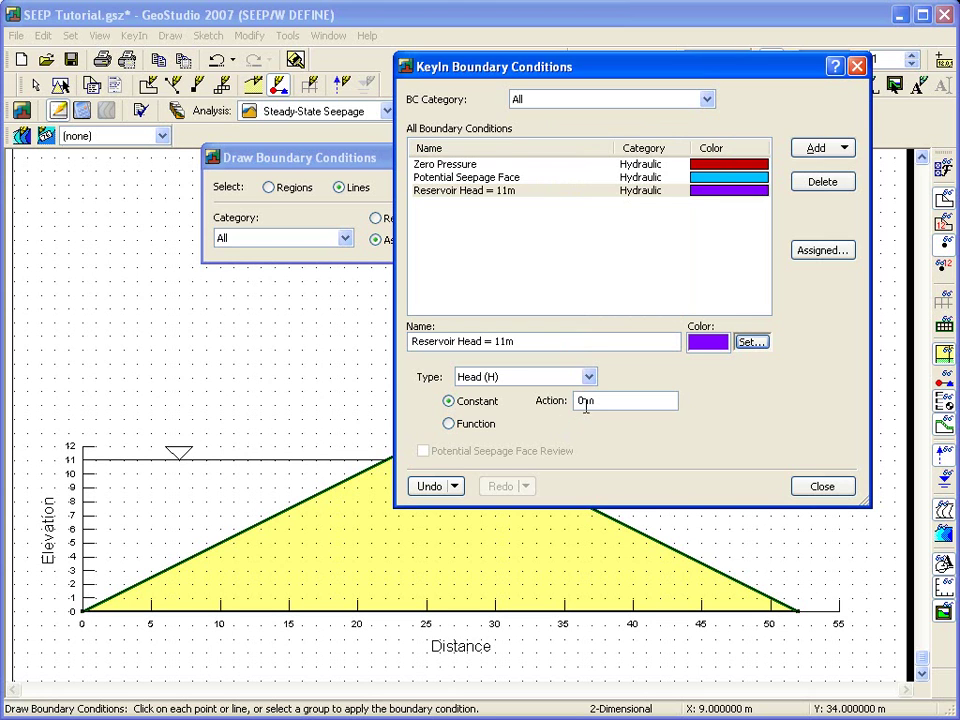
{"action": "type", "text": "11"}
Apply the Zero Pressure condition to the point at the dam's right toe.
{"action": "left_click", "coordinate": [818, 487]}
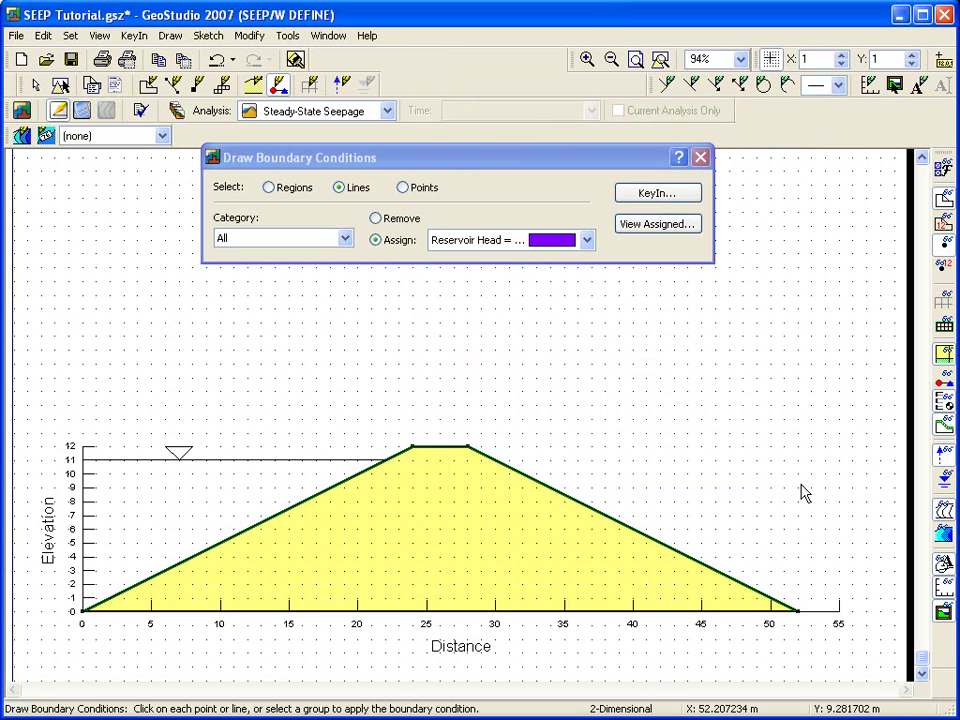
{"action": "left_click", "coordinate": [450, 240]}
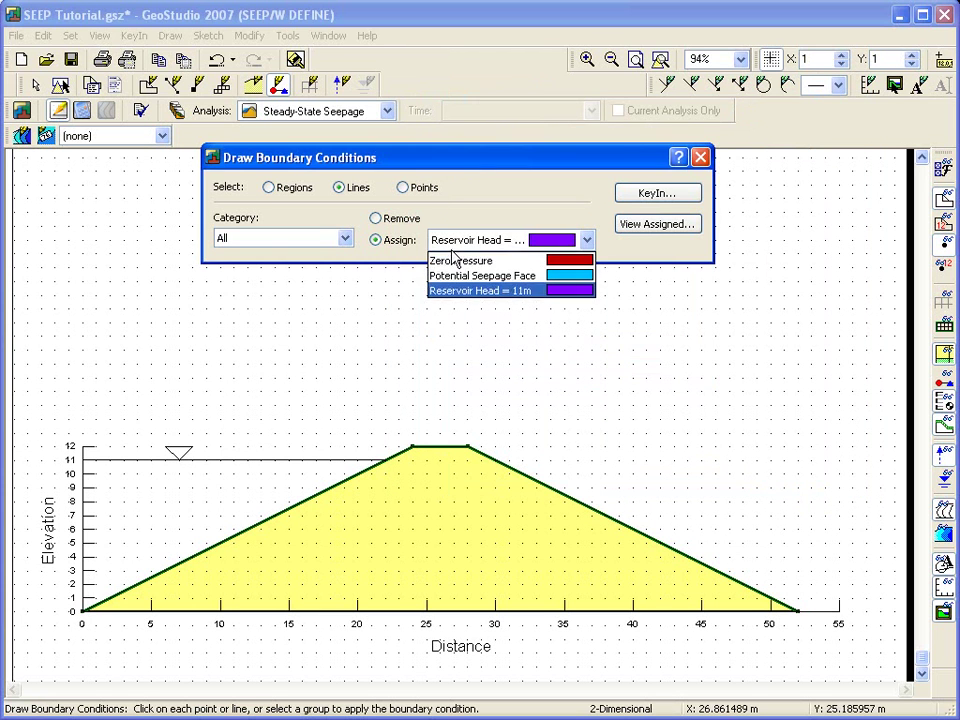
{"action": "left_click", "coordinate": [402, 188]}
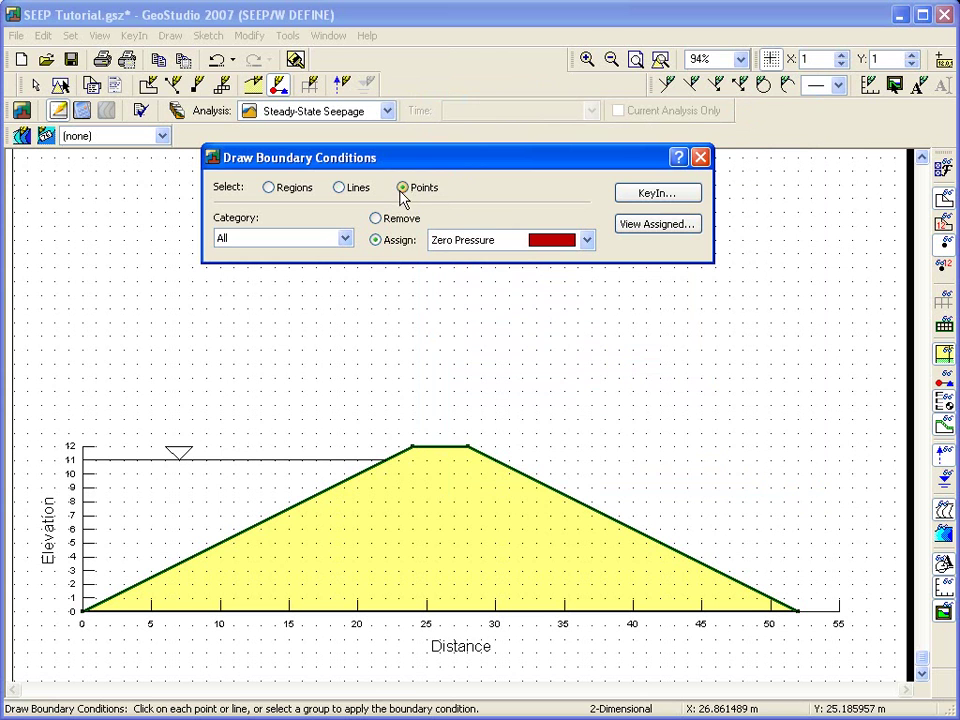
{"action": "left_click", "coordinate": [799, 614]}
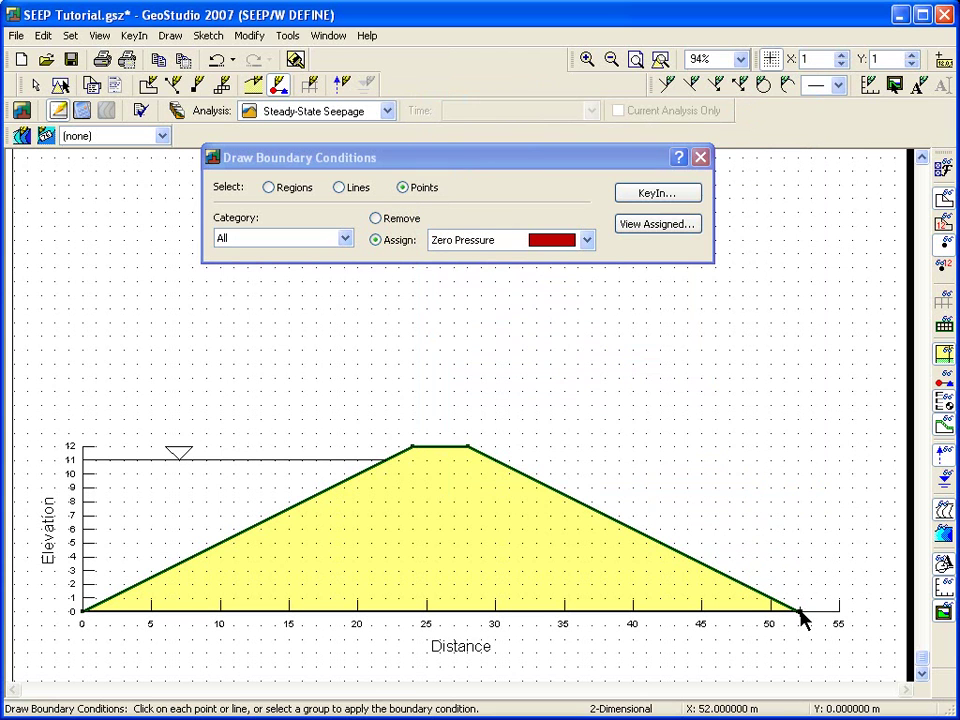
Apply the Potential Seepage Face condition along the downstream slope.
{"action": "left_click", "coordinate": [357, 188]}
{"action": "left_click", "coordinate": [456, 240]}
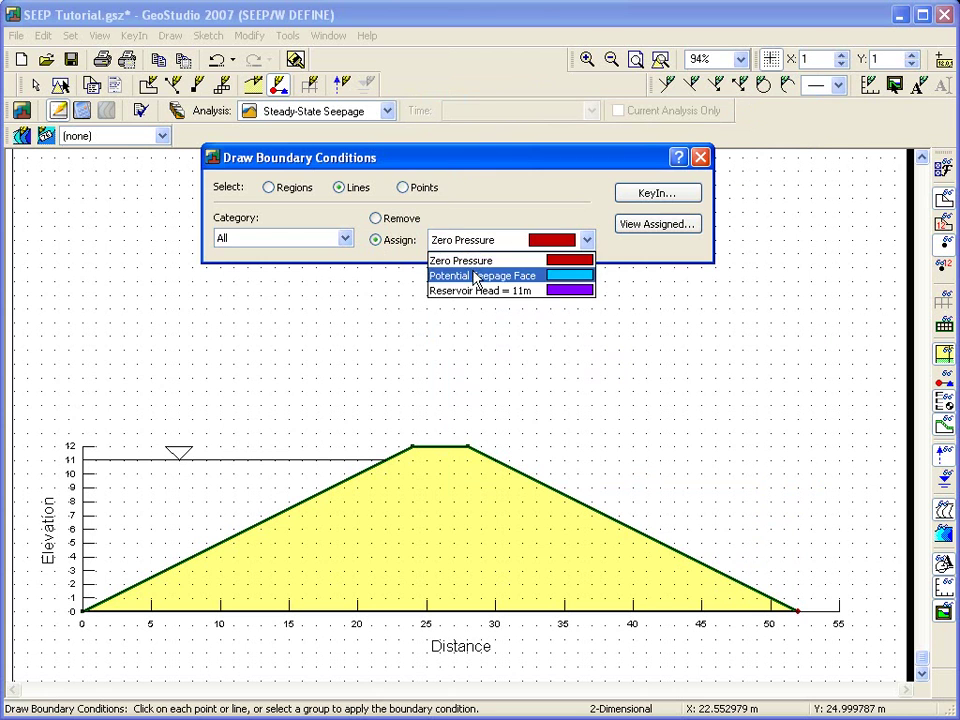
{"action": "left_click", "coordinate": [508, 275]}
{"action": "left_click", "coordinate": [626, 531]}
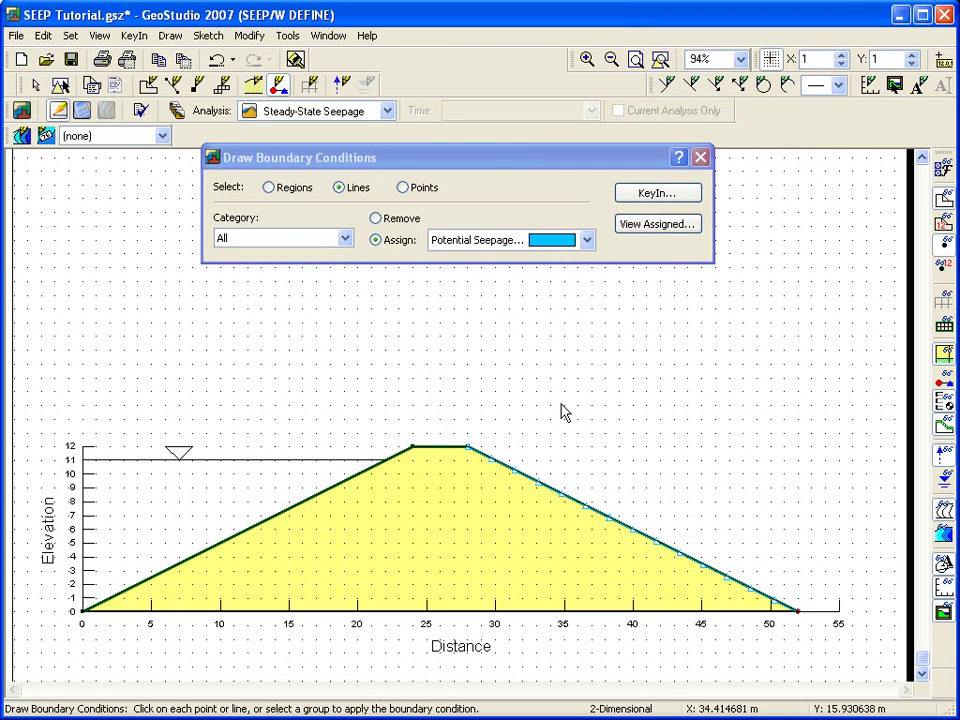
Apply the Reservoir Head = 11m condition along the upstream slope.
{"action": "left_click", "coordinate": [470, 242]}
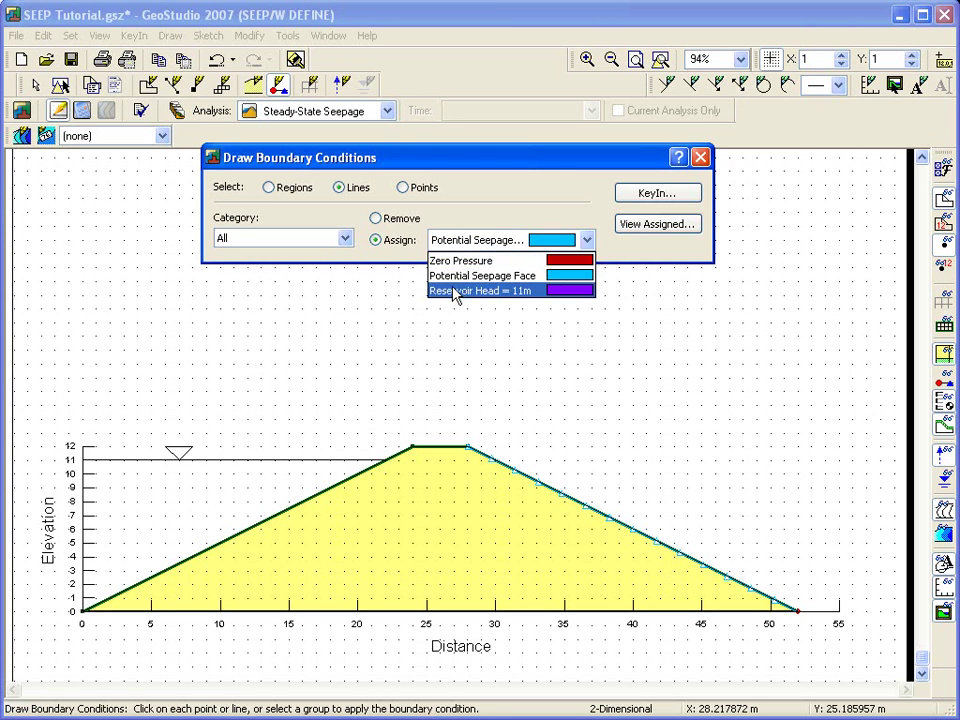
{"action": "left_click", "coordinate": [455, 290]}
{"action": "left_click", "coordinate": [289, 508]}
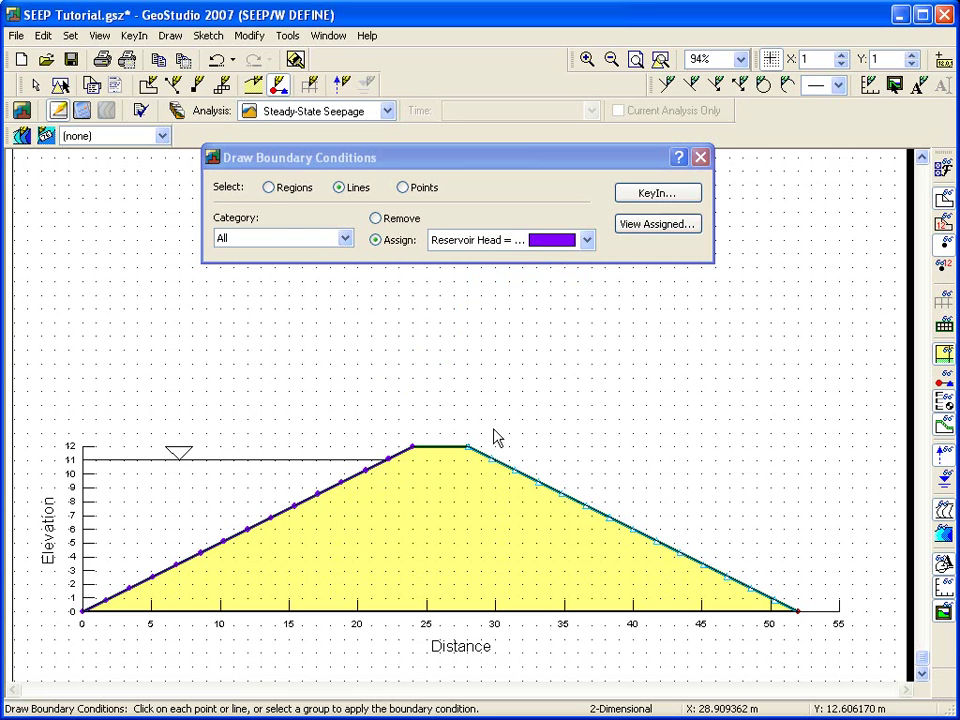
{"action": "left_click", "coordinate": [700, 157]}
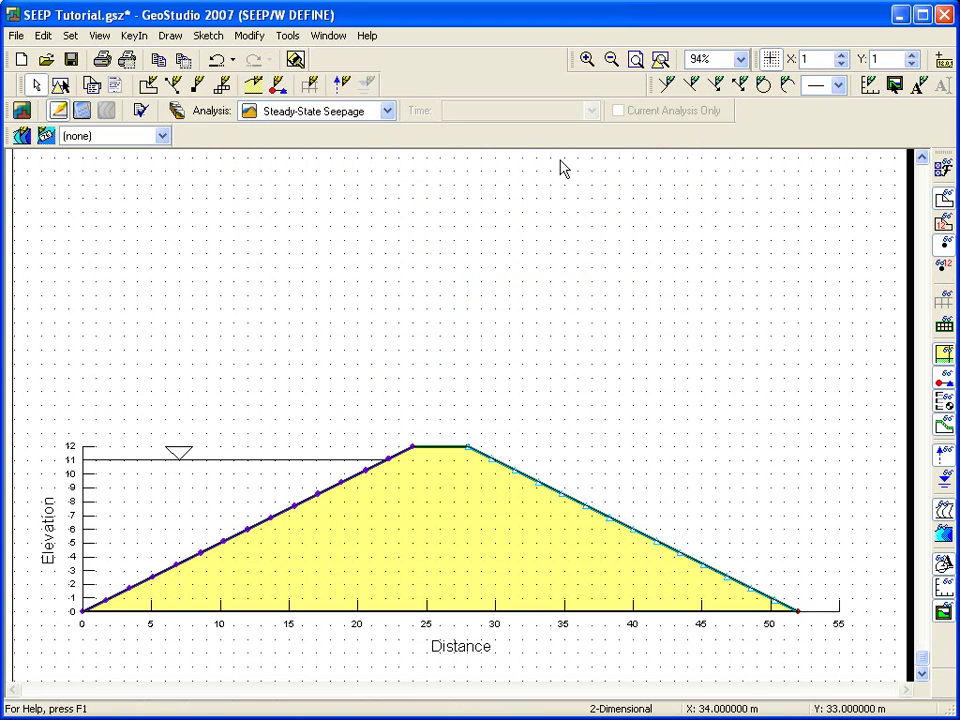
Add a geometry point at 22 m, 11 m where the water line meets the upstream slope.
{"action": "left_click", "coordinate": [172, 38]}
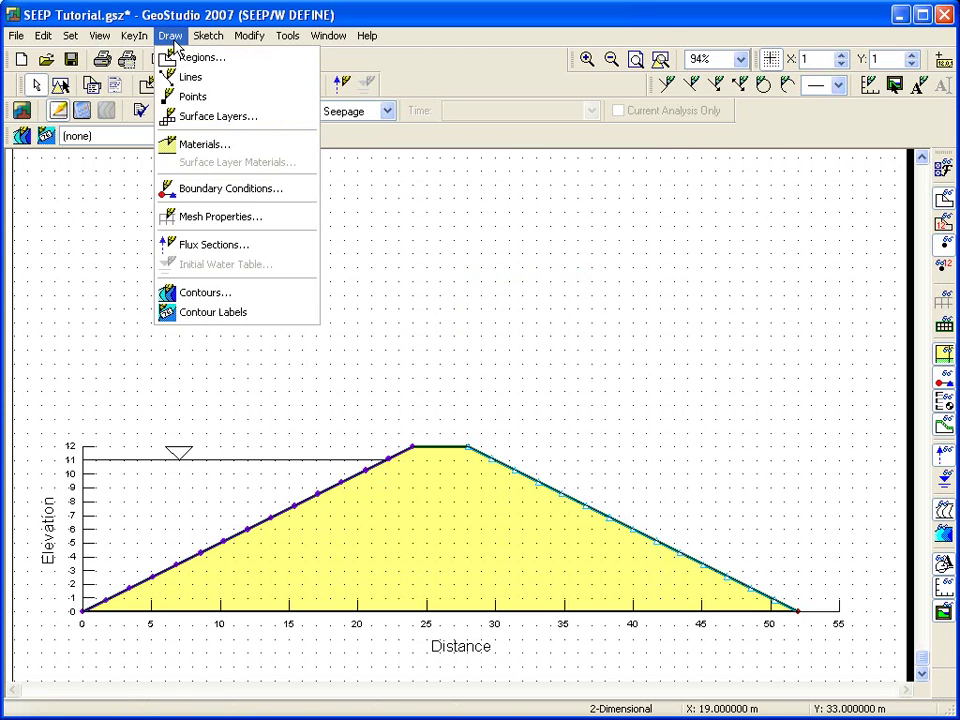
{"action": "left_click", "coordinate": [182, 94]}
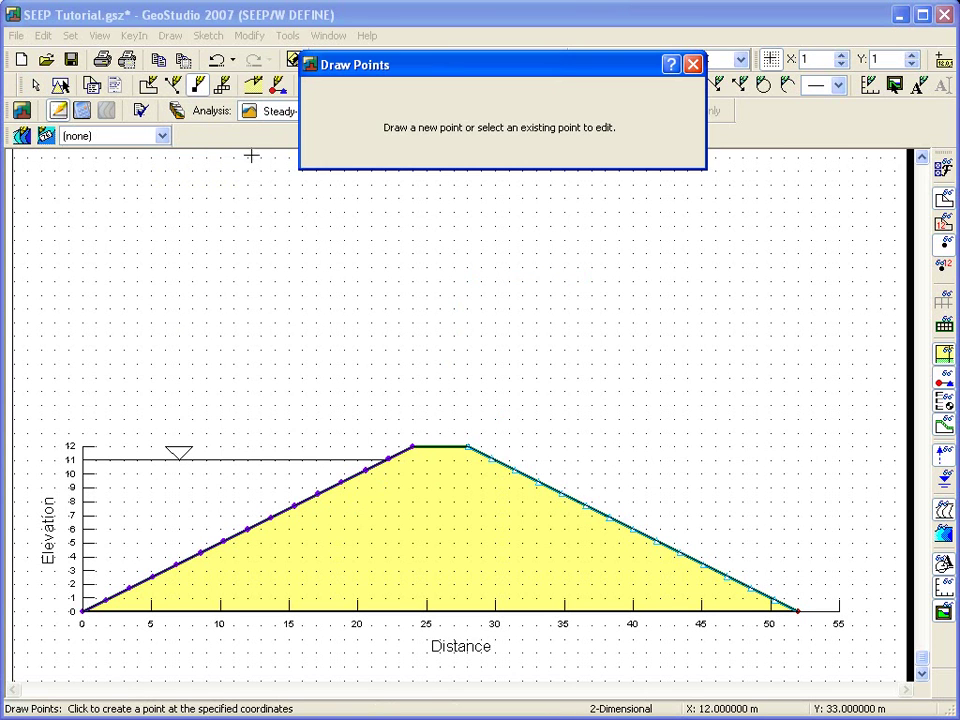
{"action": "left_click_drag", "start_coordinate": [548, 78], "coordinate": [533, 175]}
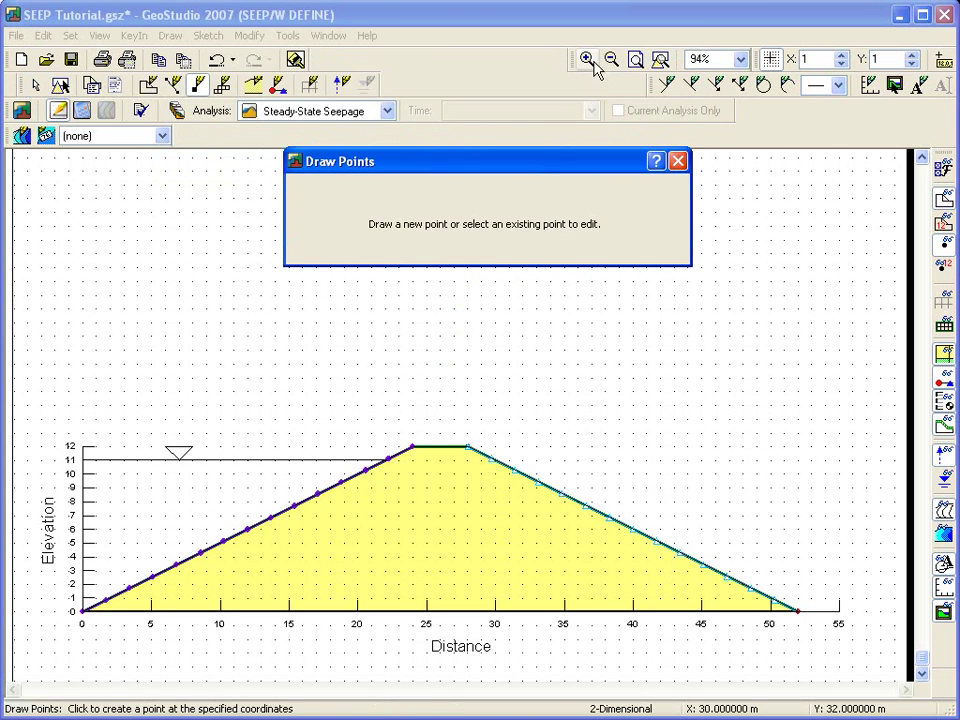
{"action": "left_click", "coordinate": [589, 60]}
{"action": "left_click_drag", "start_coordinate": [338, 427], "coordinate": [357, 458]}
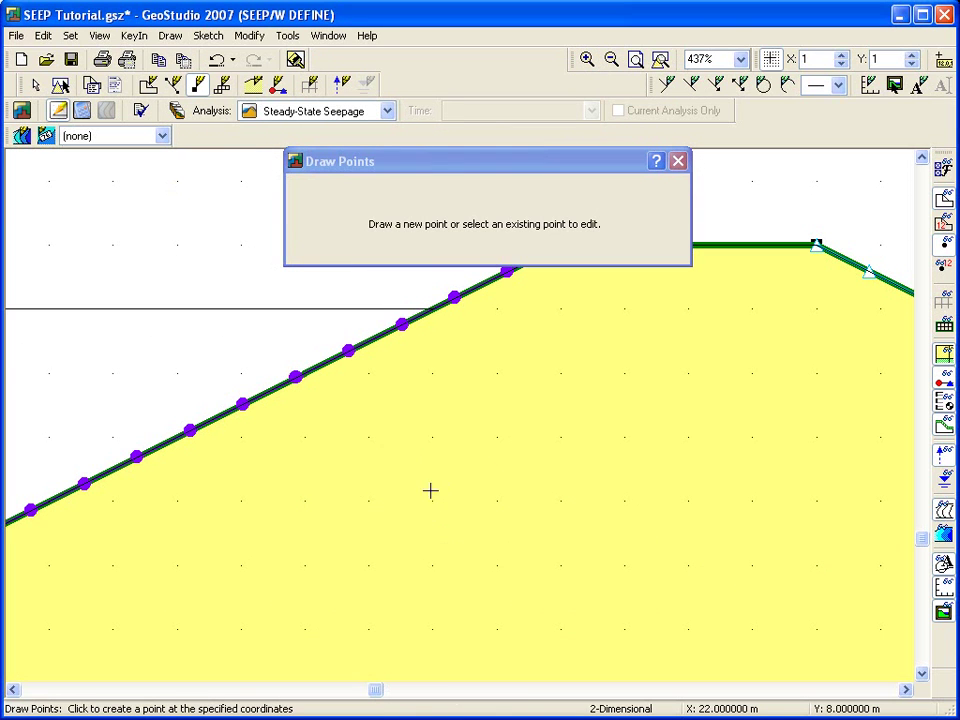
{"action": "left_click", "coordinate": [433, 310]}
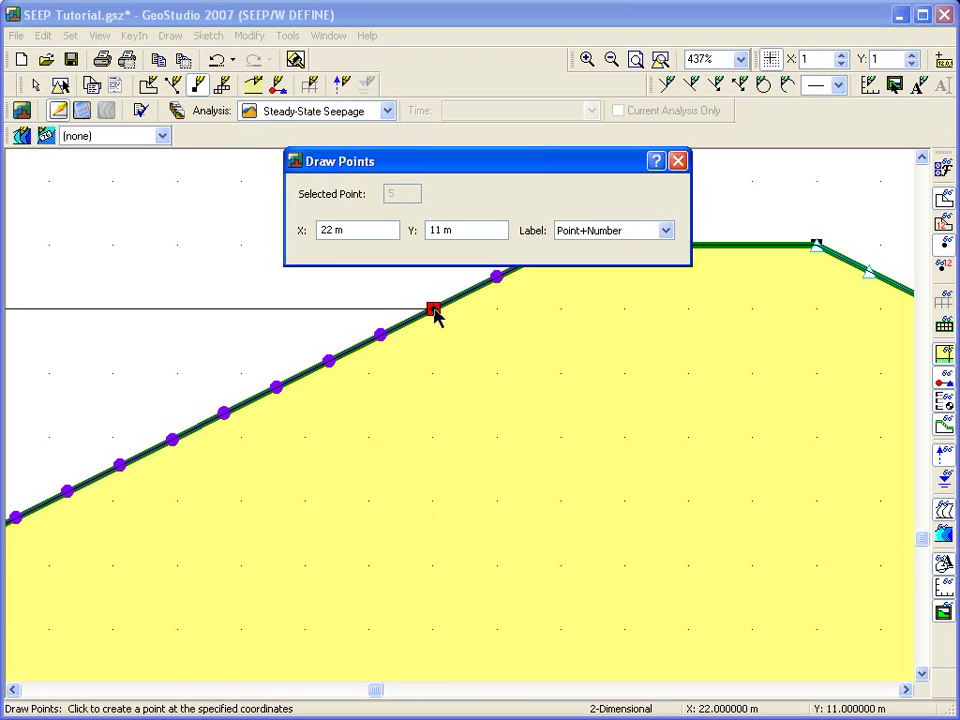
{"action": "left_click", "coordinate": [677, 160]}
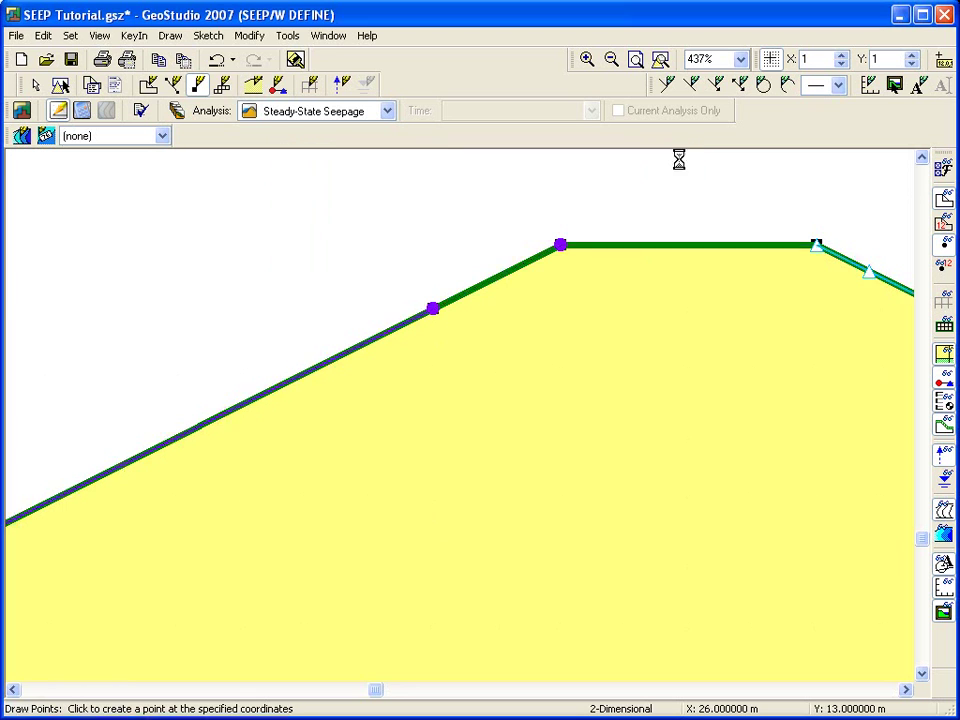
Remove the reservoir head from the upstream slope above the point, then zoom to fit the dam.
{"action": "left_click", "coordinate": [167, 36]}
{"action": "left_click", "coordinate": [216, 189]}
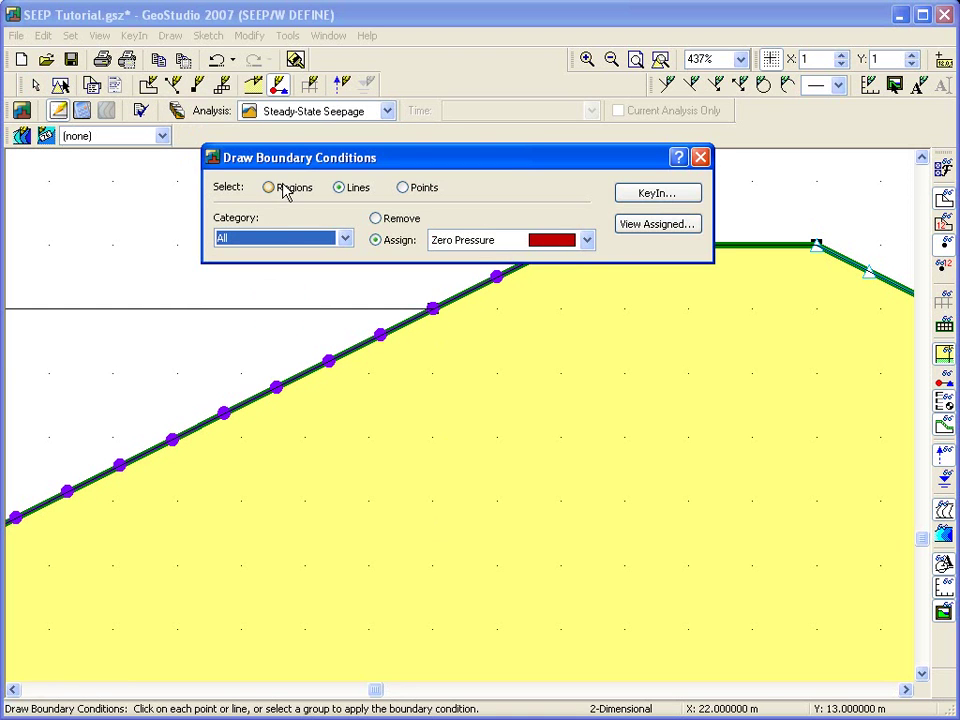
{"action": "left_click", "coordinate": [376, 218]}
{"action": "left_click_drag", "start_coordinate": [454, 160], "coordinate": [529, 88]}
{"action": "left_click", "coordinate": [498, 278]}
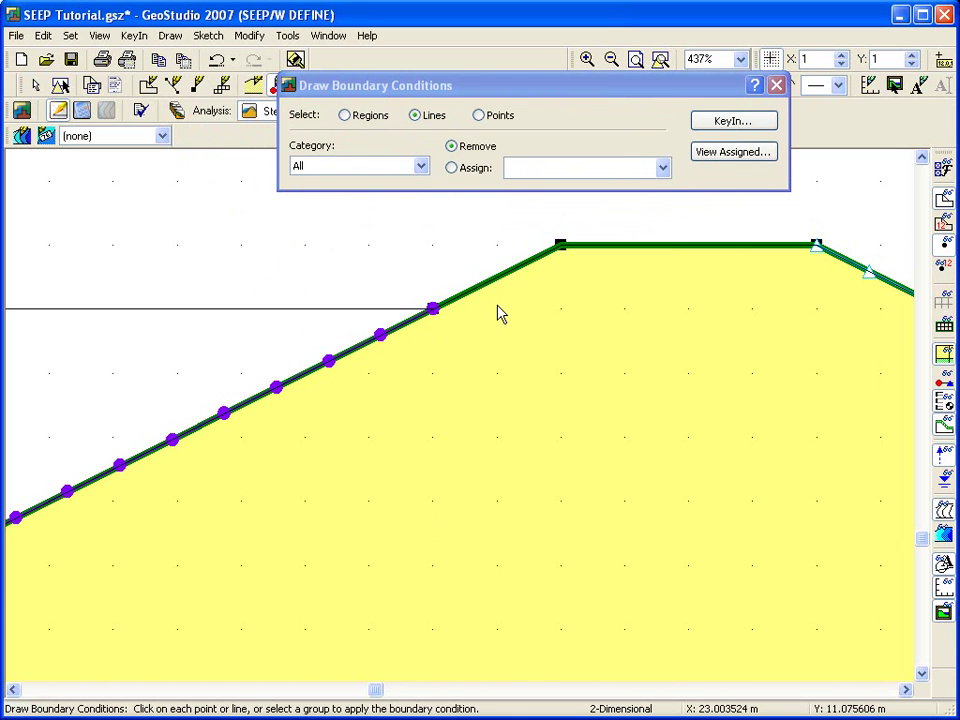
{"action": "left_click", "coordinate": [776, 86]}
{"action": "left_click", "coordinate": [660, 59]}
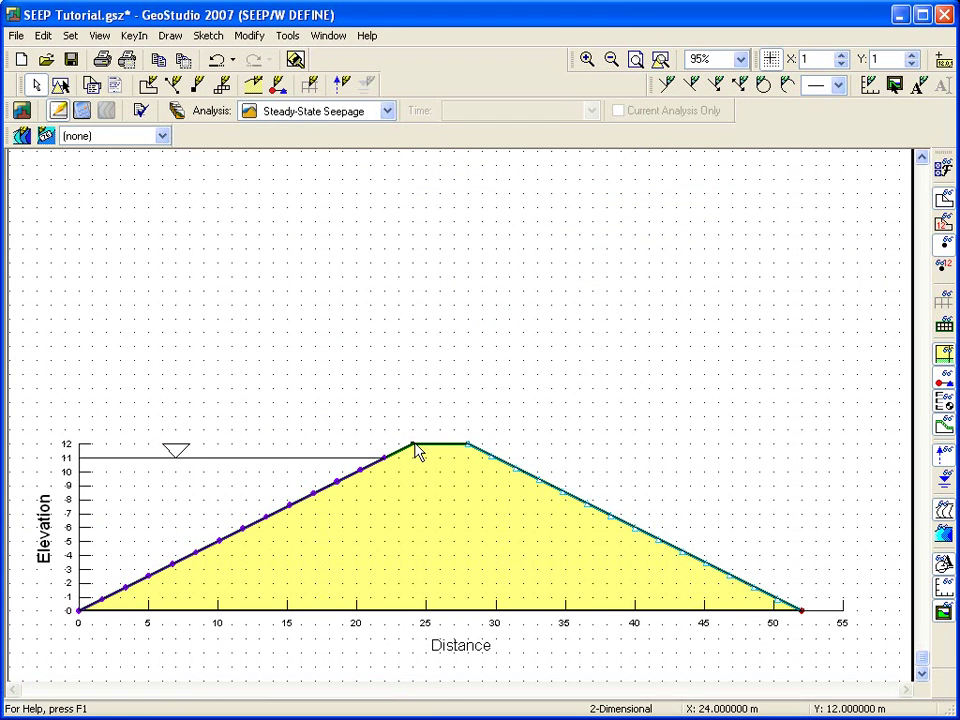
Save, then remesh the dam with a 1 m global element size (395 nodes, 353 elements).
{"action": "key", "text": "ctrl+s"}
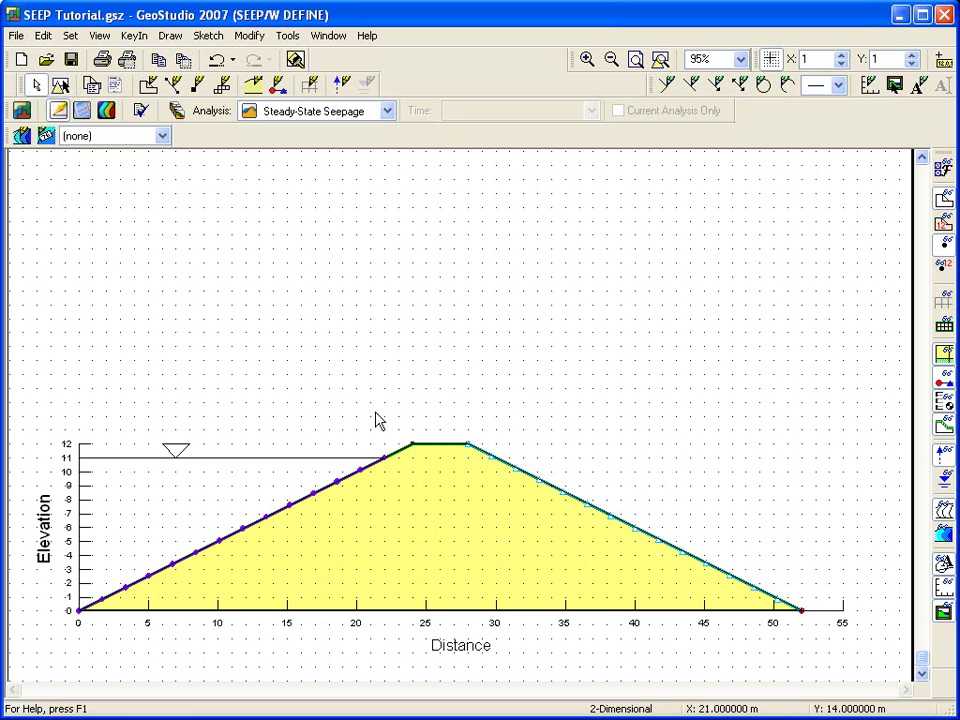
{"action": "left_click", "coordinate": [170, 38]}
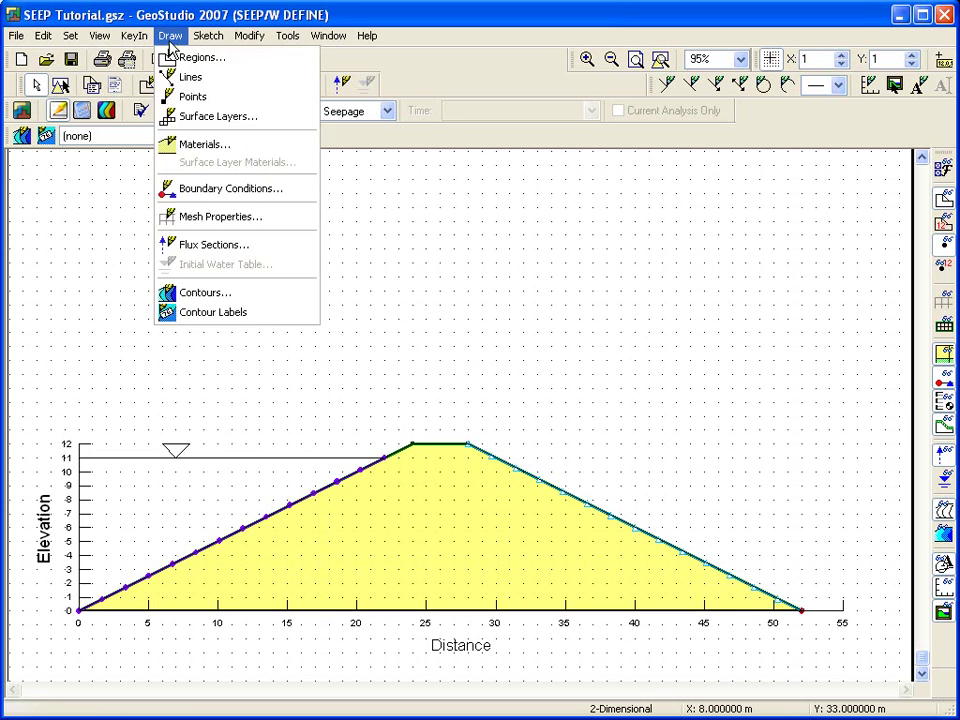
{"action": "left_click", "coordinate": [200, 220]}
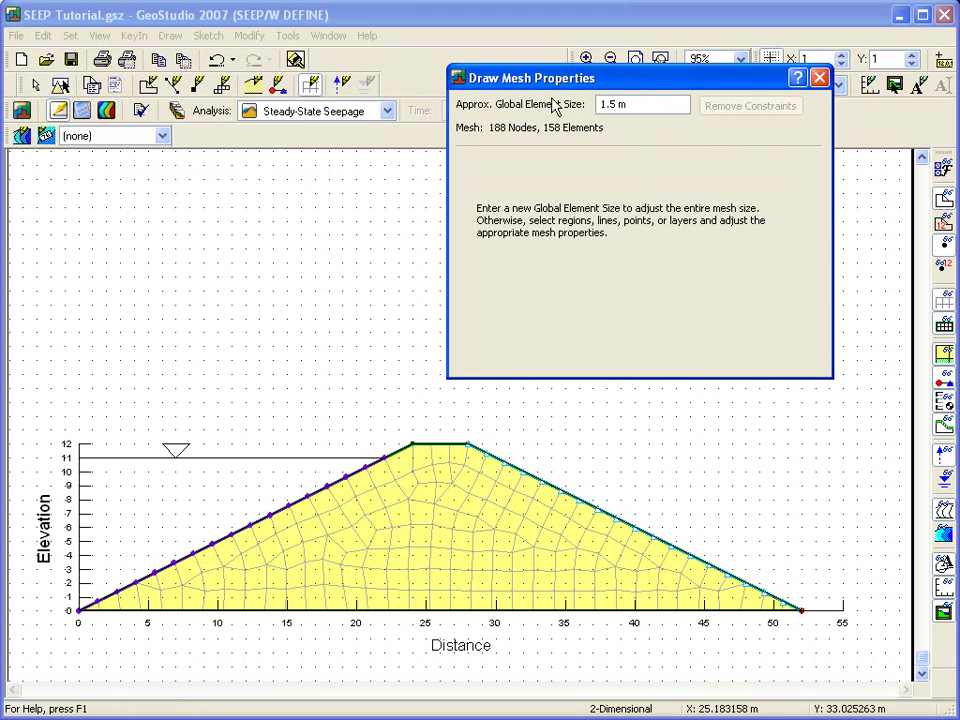
{"action": "left_click_drag", "start_coordinate": [581, 83], "coordinate": [581, 124]}
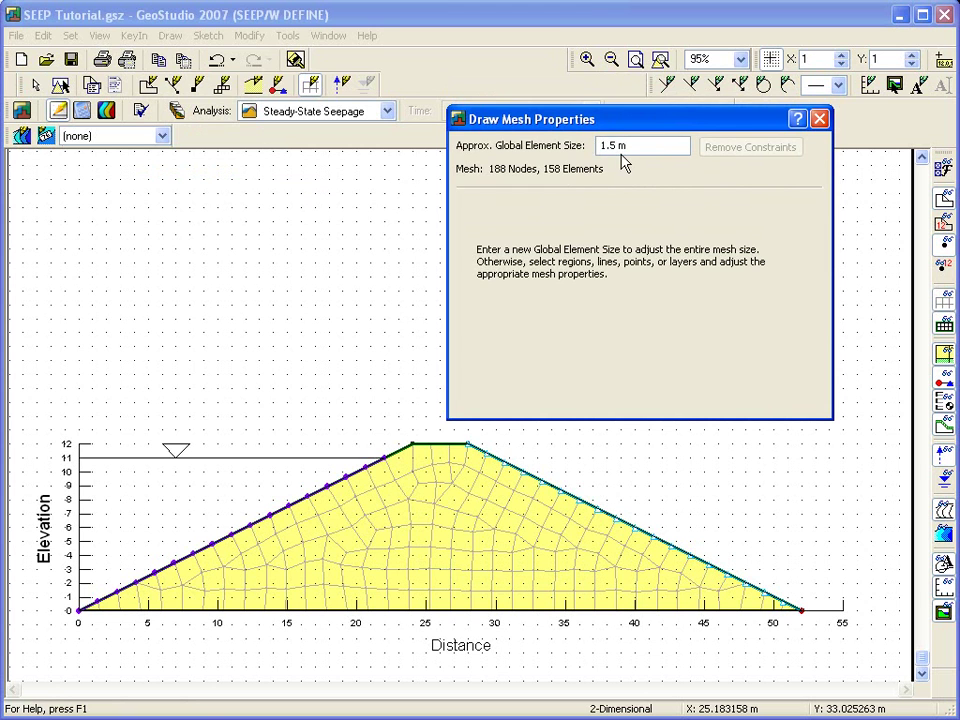
{"action": "double_click", "coordinate": [613, 145]}
{"action": "type", "text": "3"}
{"action": "left_click", "coordinate": [463, 535]}
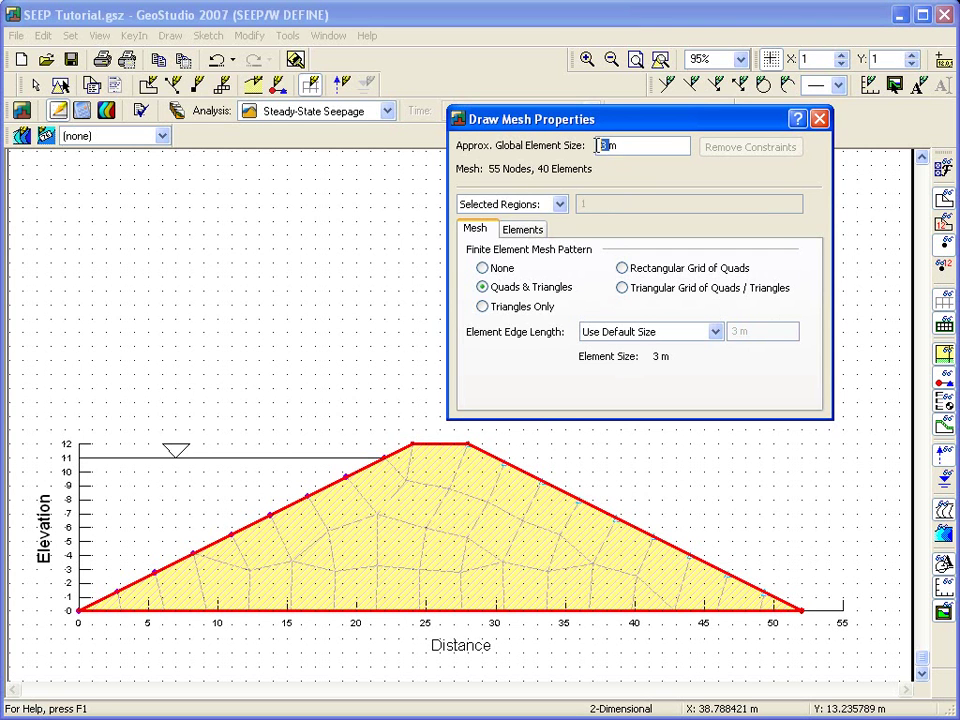
{"action": "type", "text": "1"}
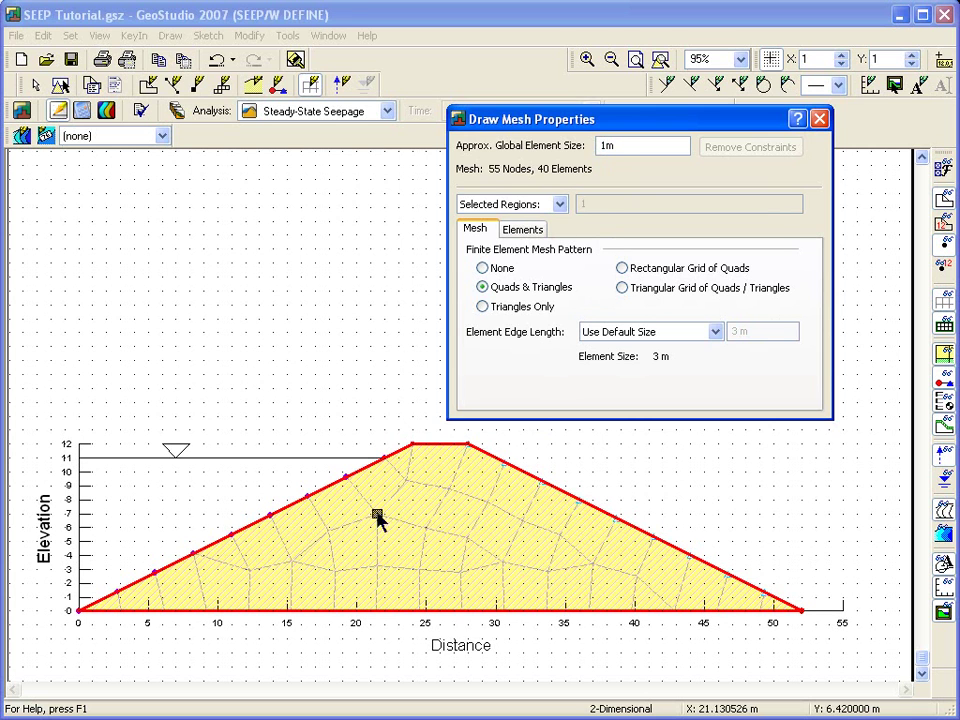
{"action": "left_click", "coordinate": [366, 553]}
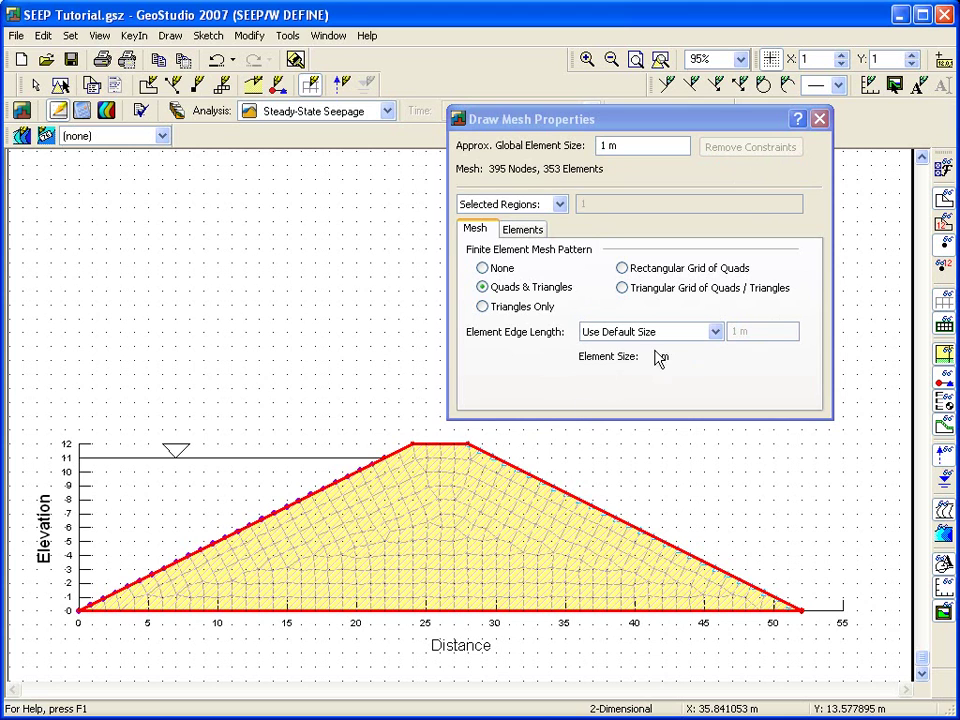
{"action": "left_click", "coordinate": [714, 334]}
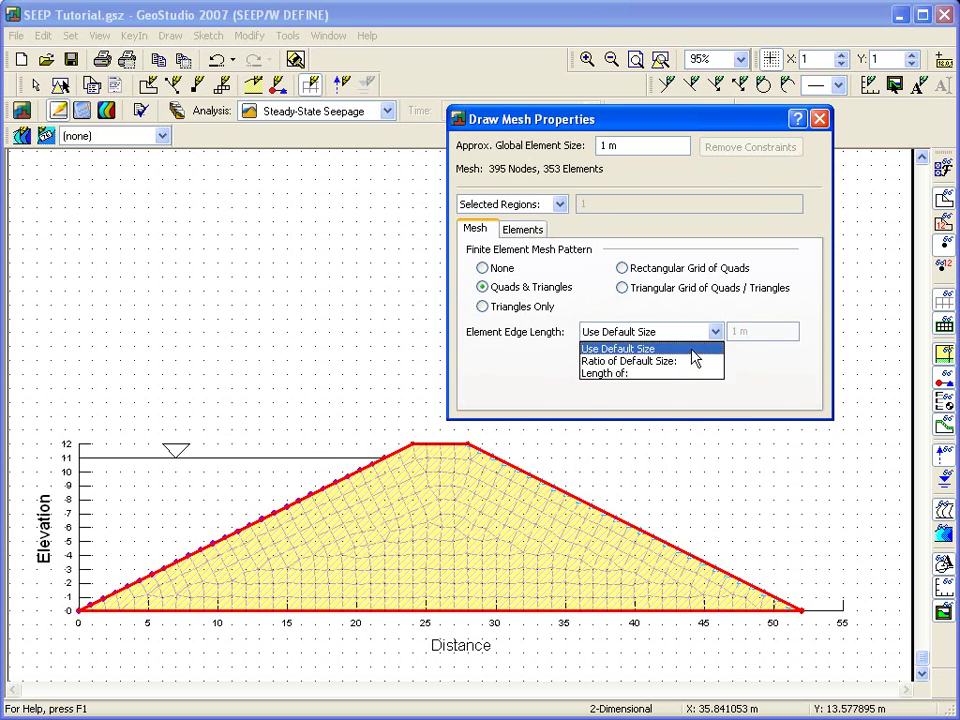
{"action": "left_click", "coordinate": [697, 325]}
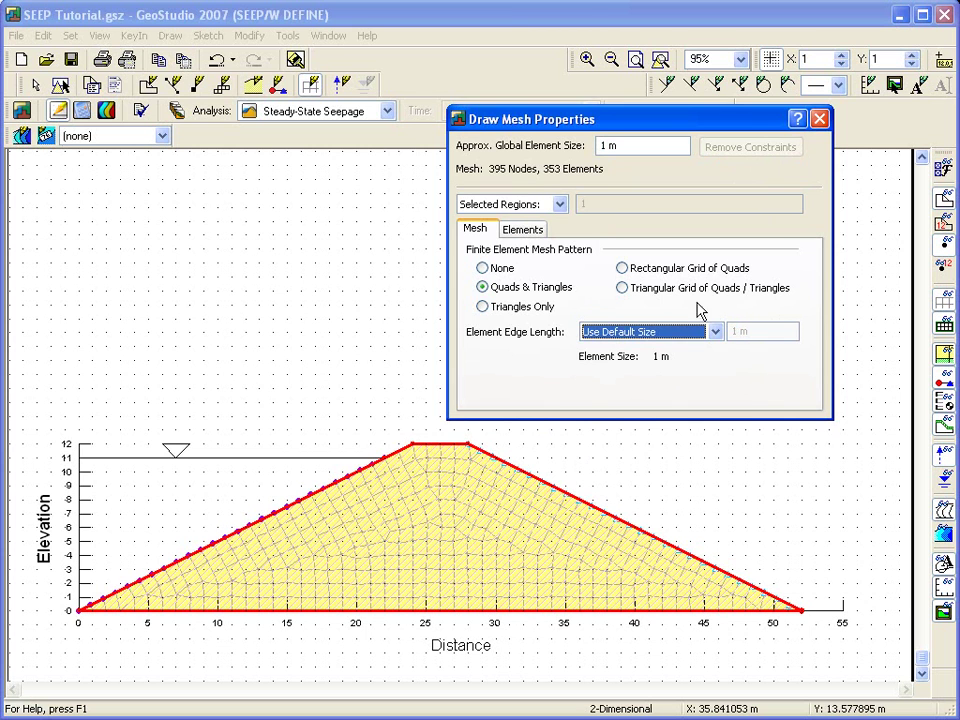
{"action": "left_click", "coordinate": [820, 121]}
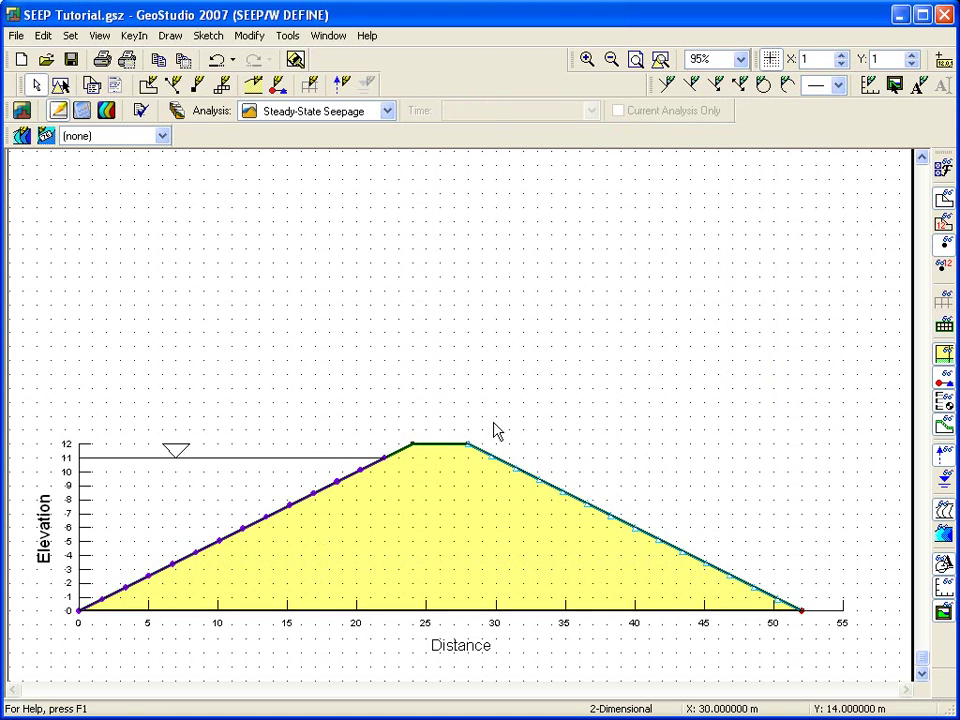
Briefly show and hide the mesh, then turn off the background grid dots.
{"action": "left_click", "coordinate": [941, 303]}
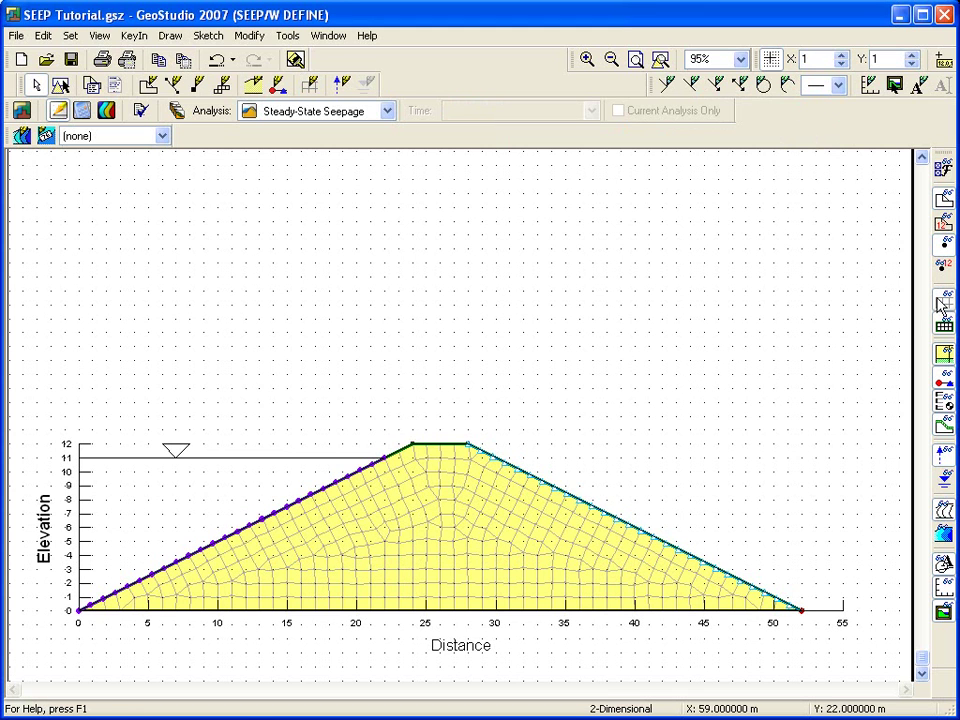
{"action": "left_click", "coordinate": [941, 303]}
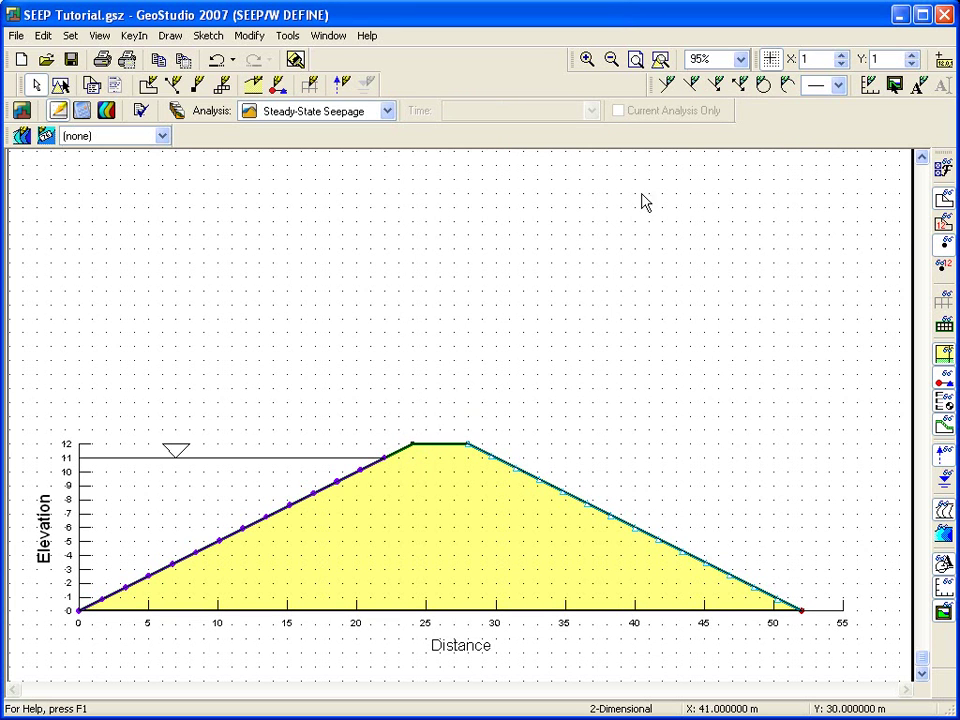
{"action": "left_click", "coordinate": [771, 59]}
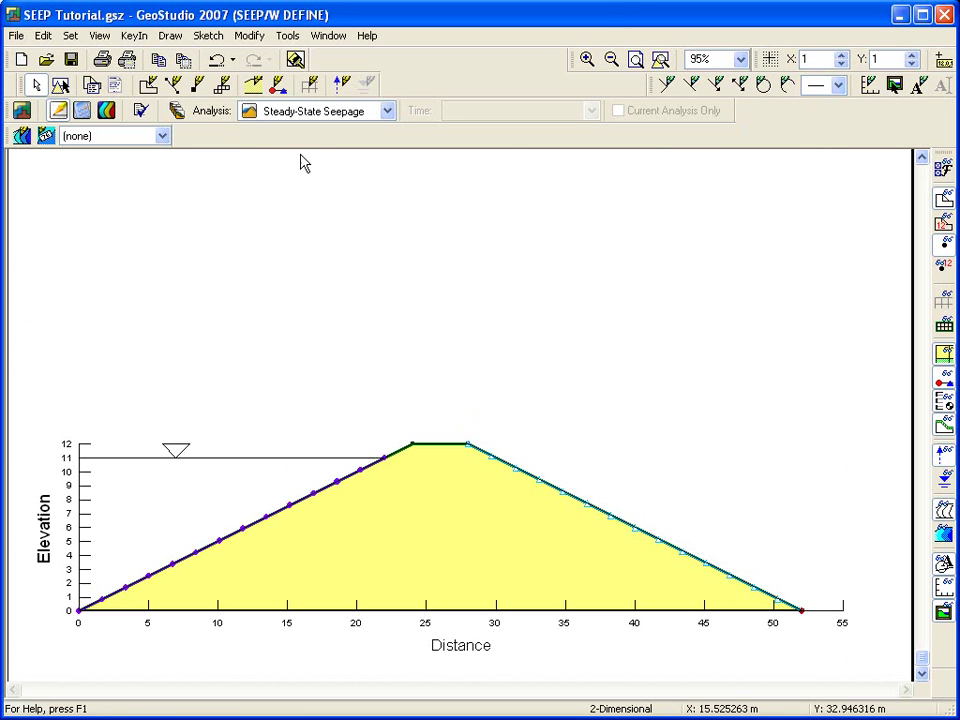
Draw flux section 1 vertically through the dam near distance 26.
{"action": "left_click", "coordinate": [170, 38]}
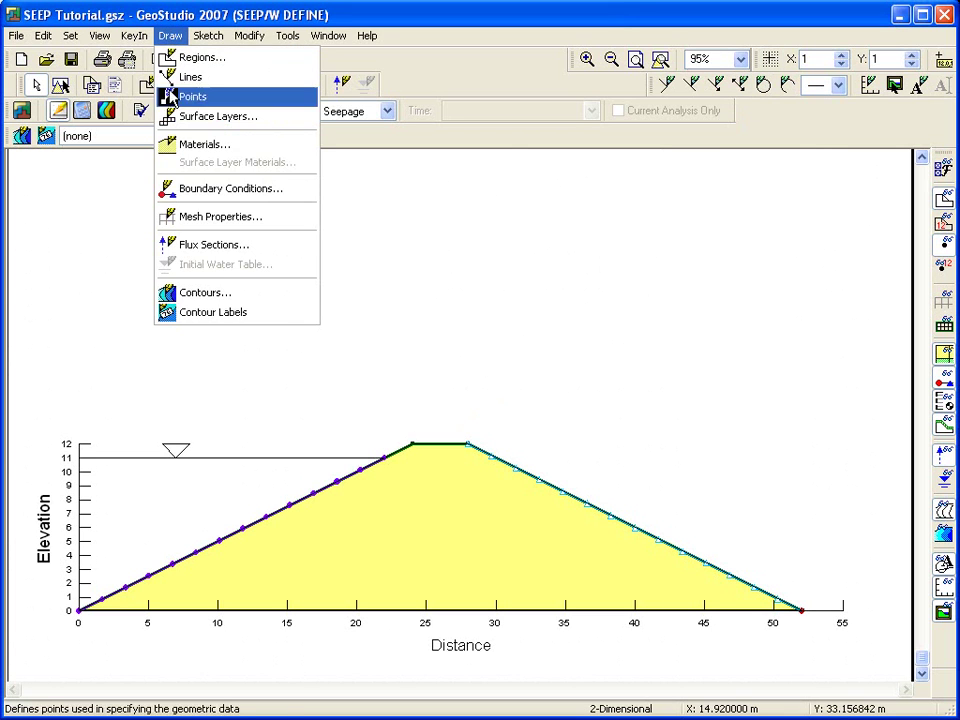
{"action": "left_click", "coordinate": [200, 244]}
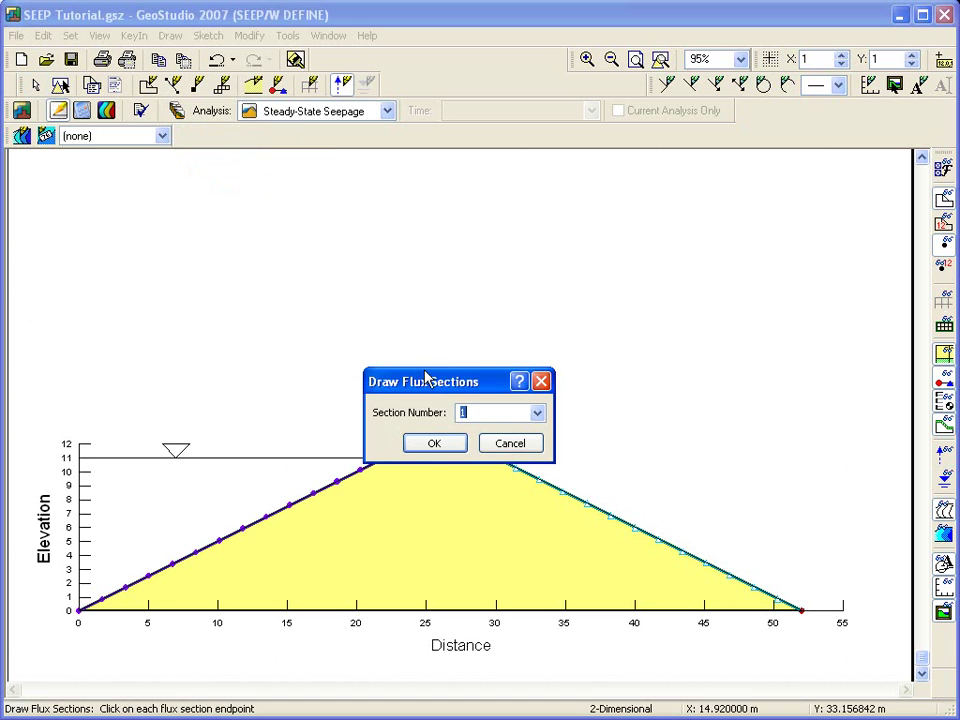
{"action": "left_click", "coordinate": [437, 446]}
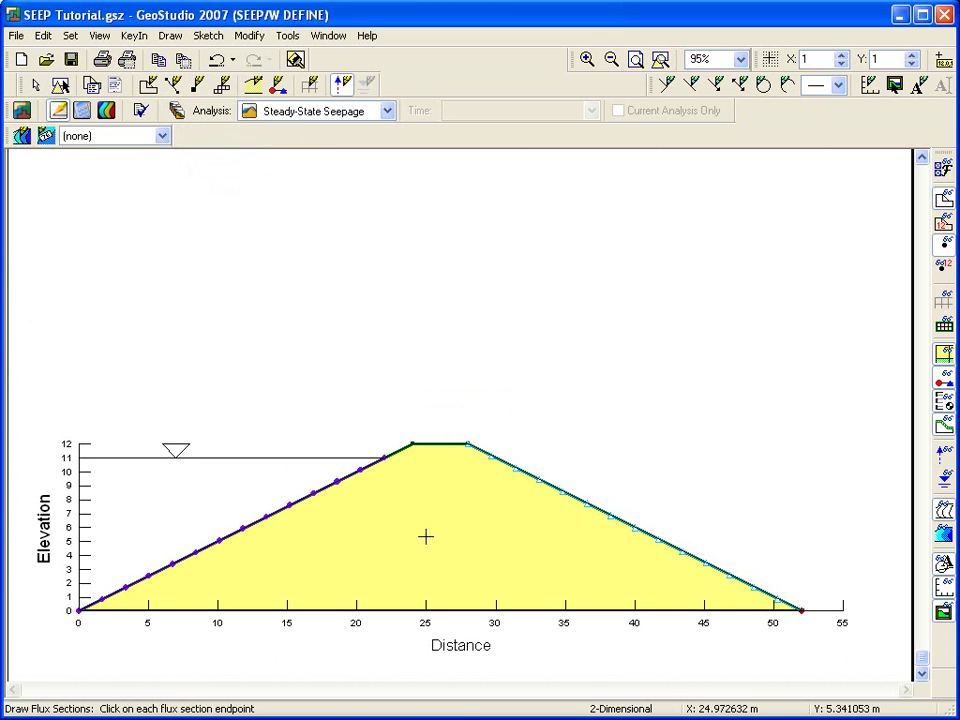
{"action": "left_click", "coordinate": [450, 628]}
{"action": "left_click", "coordinate": [448, 404]}
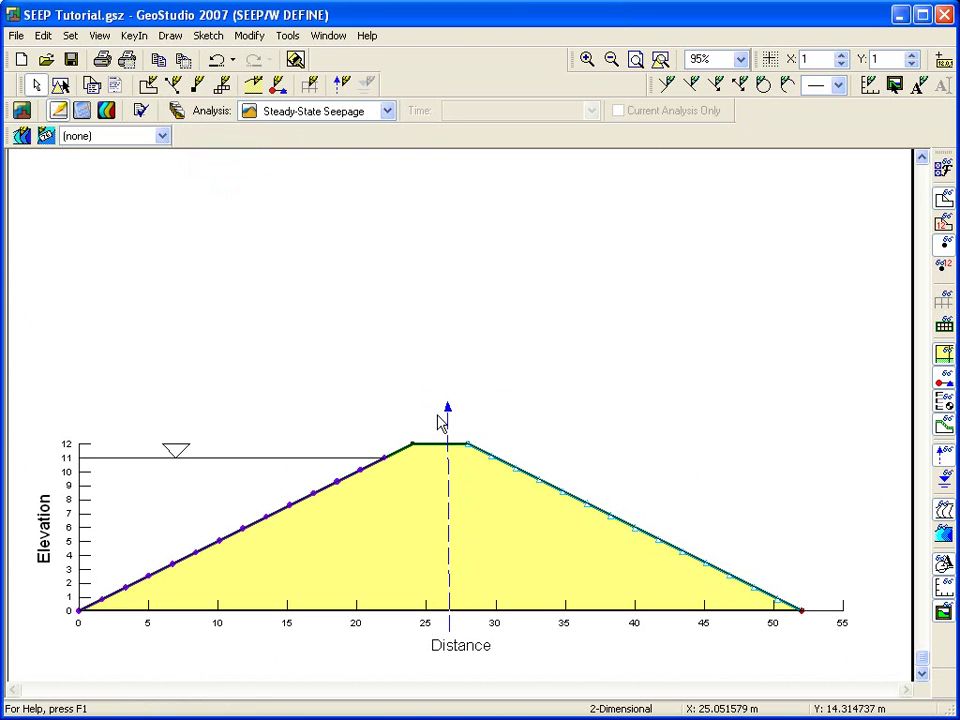
Save and solve the Steady-State Seepage analysis, then close the solver windows.
{"action": "left_click", "coordinate": [87, 112]}
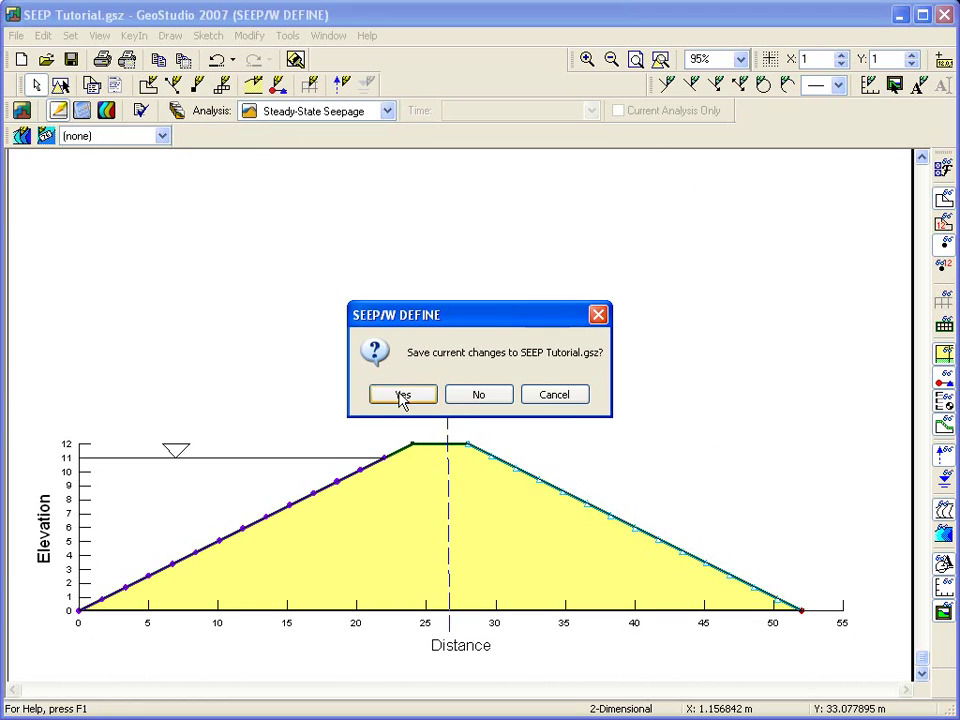
{"action": "left_click", "coordinate": [399, 394]}
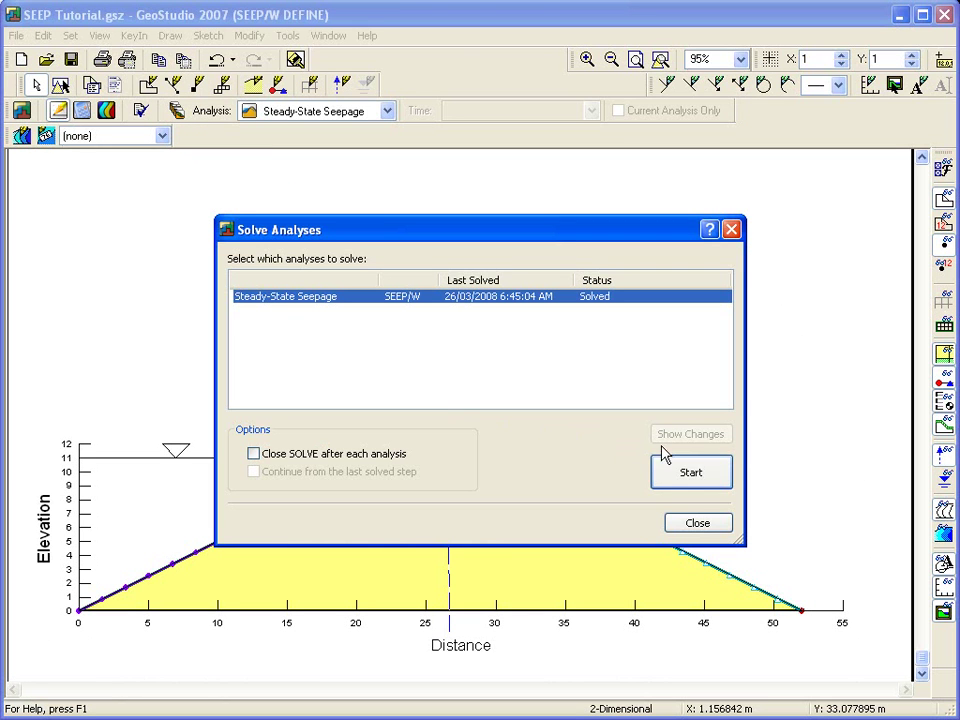
{"action": "left_click", "coordinate": [692, 476]}
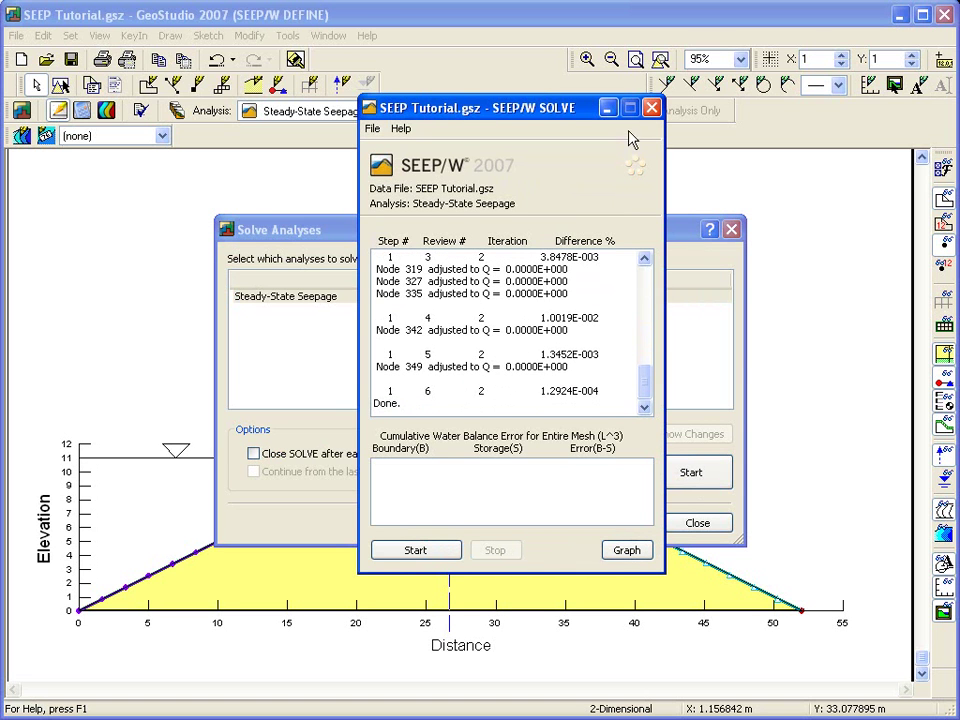
{"action": "left_click", "coordinate": [655, 112]}
{"action": "left_click", "coordinate": [732, 230]}
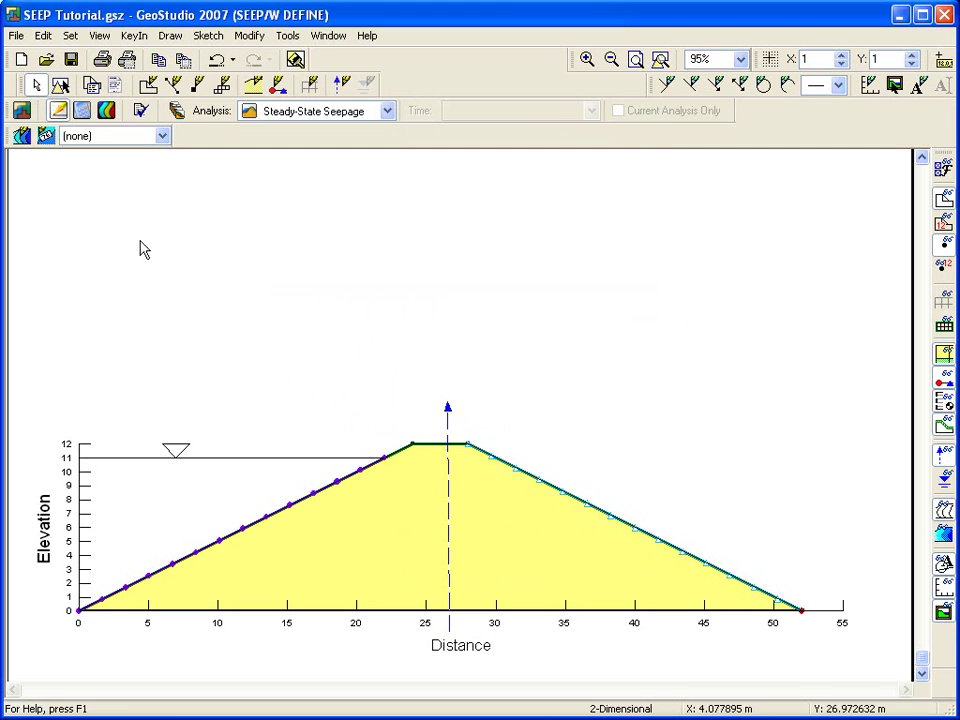
Show total-head contours and label the flux section with its flow of 2.1507e-006 m³/sec.
{"action": "left_click", "coordinate": [106, 111]}
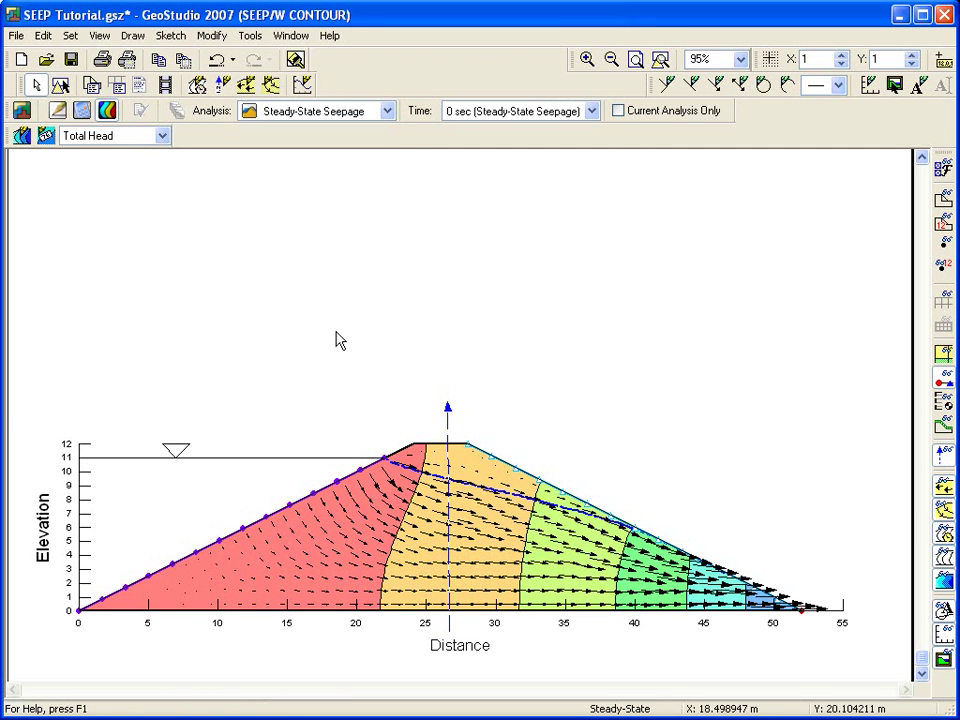
{"action": "left_click", "coordinate": [140, 40]}
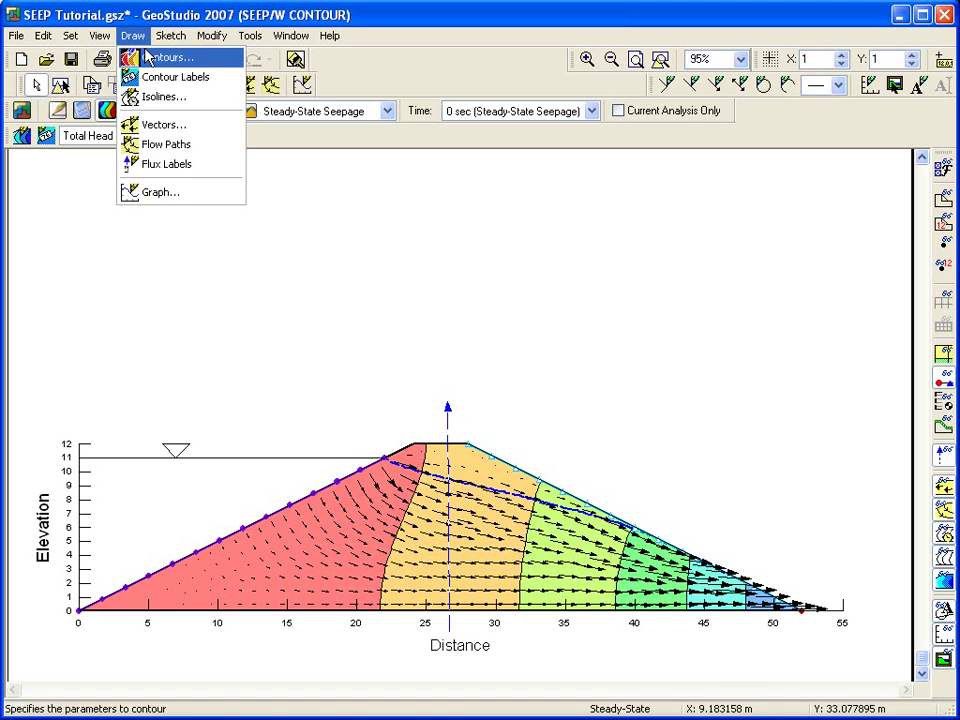
{"action": "left_click", "coordinate": [182, 164]}
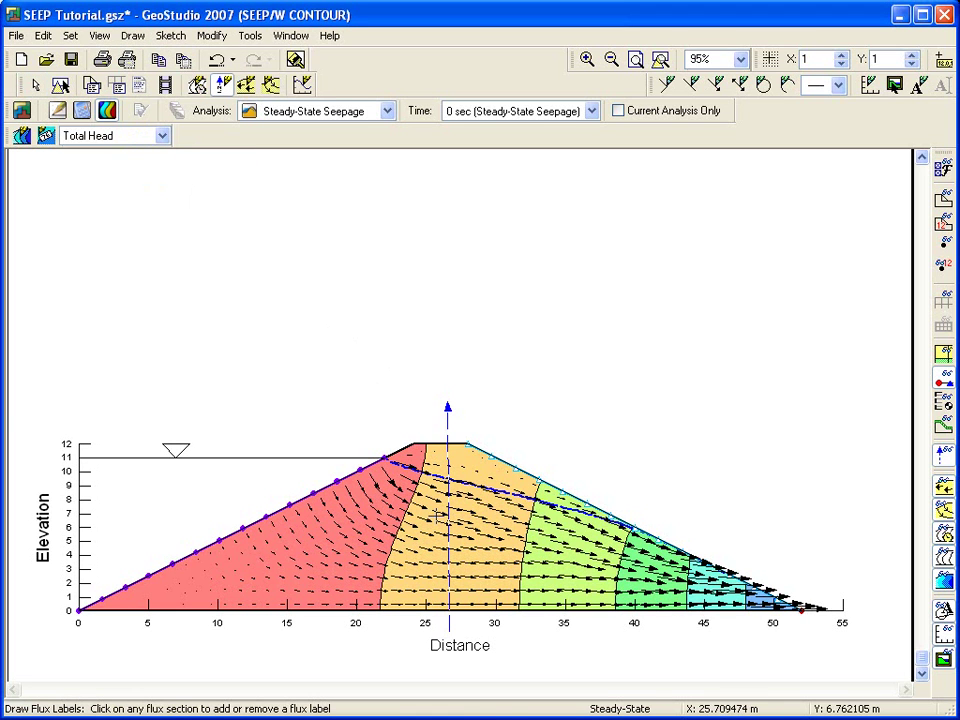
{"action": "left_click", "coordinate": [447, 527]}
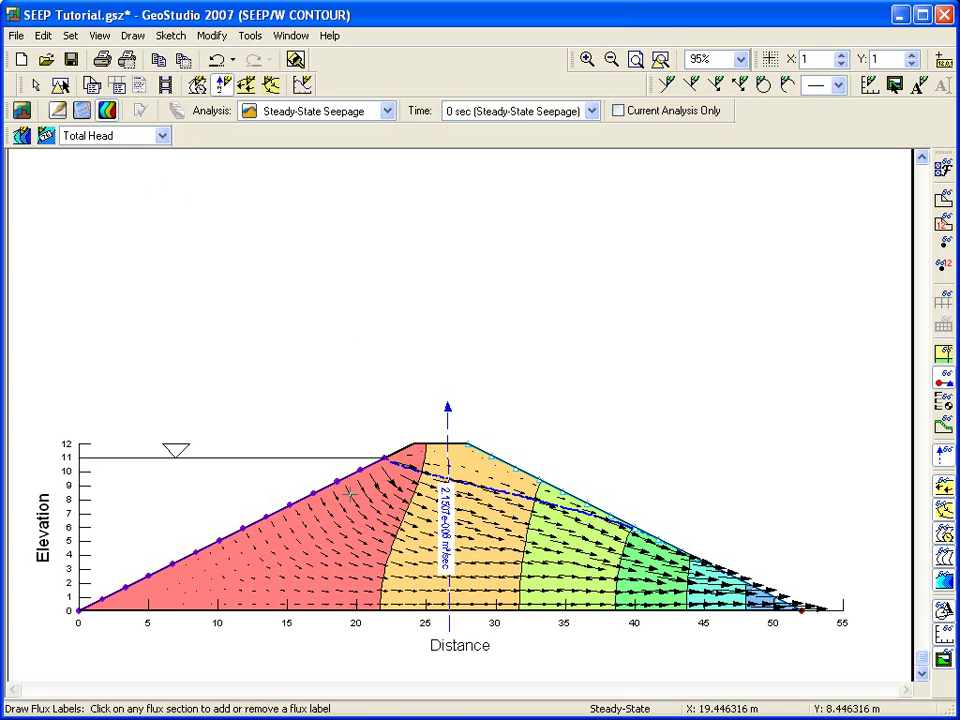
Draw three flow paths starting at successively lower points on the upstream slope.
{"action": "left_click", "coordinate": [132, 35]}
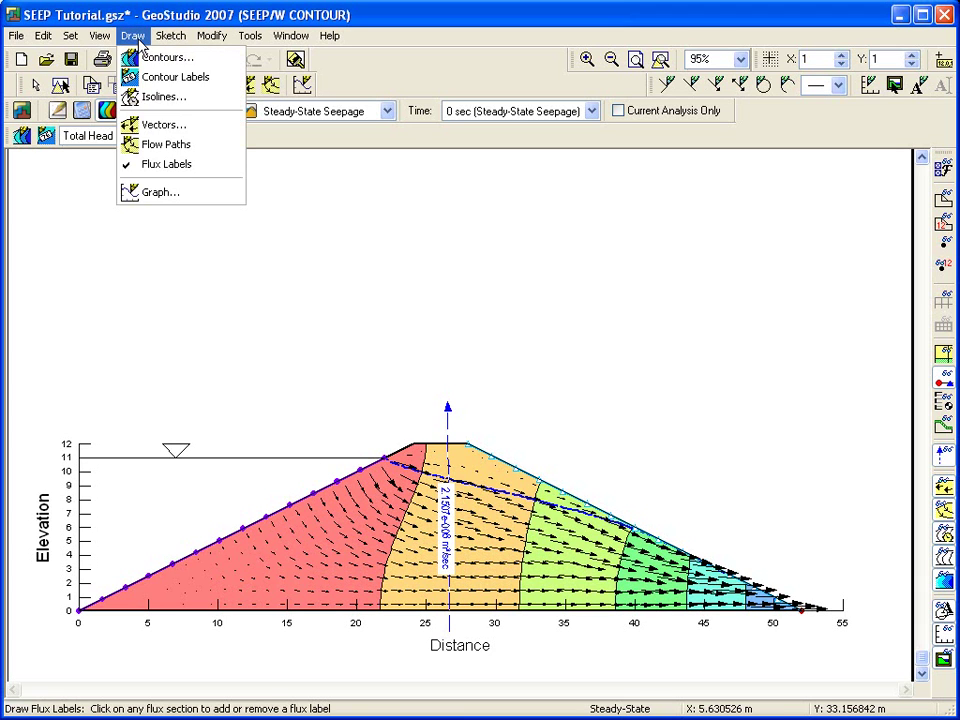
{"action": "left_click", "coordinate": [146, 145]}
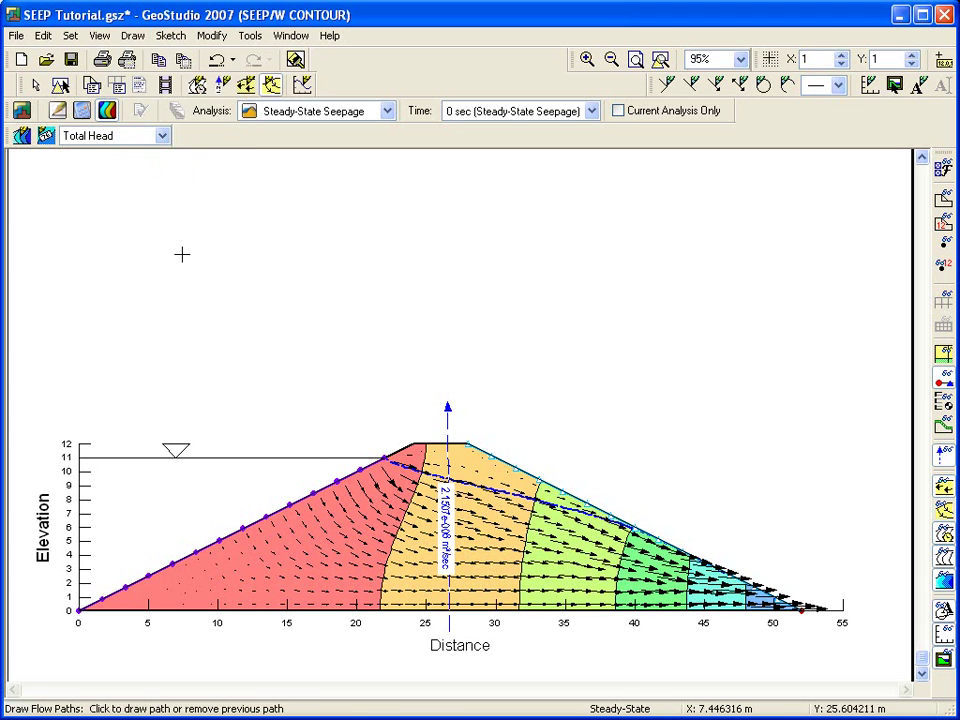
{"action": "left_click", "coordinate": [358, 478]}
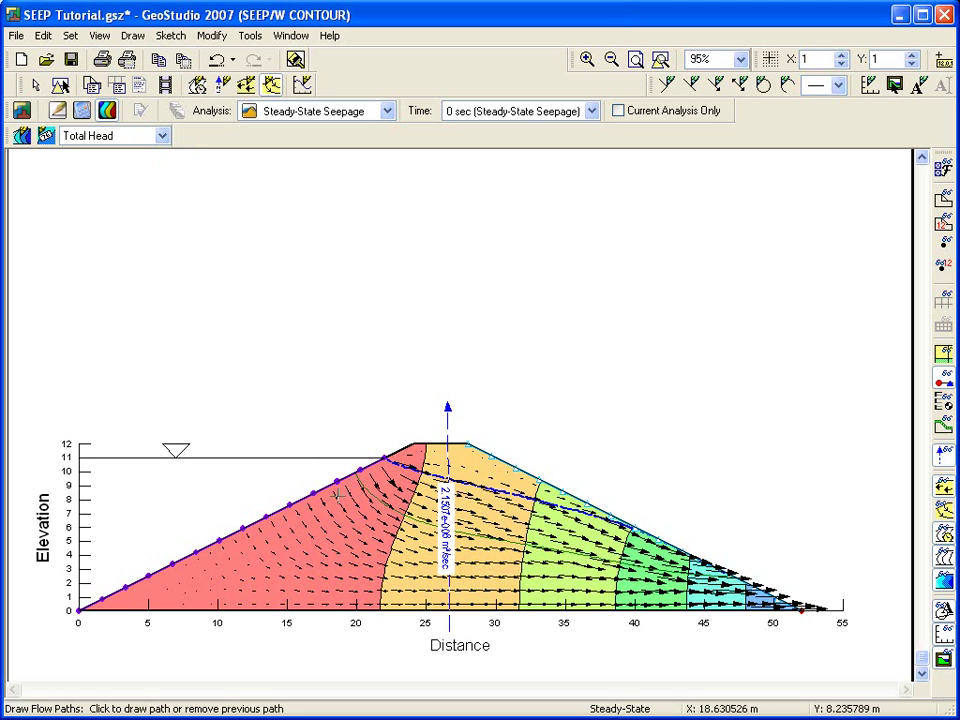
{"action": "left_click", "coordinate": [317, 510]}
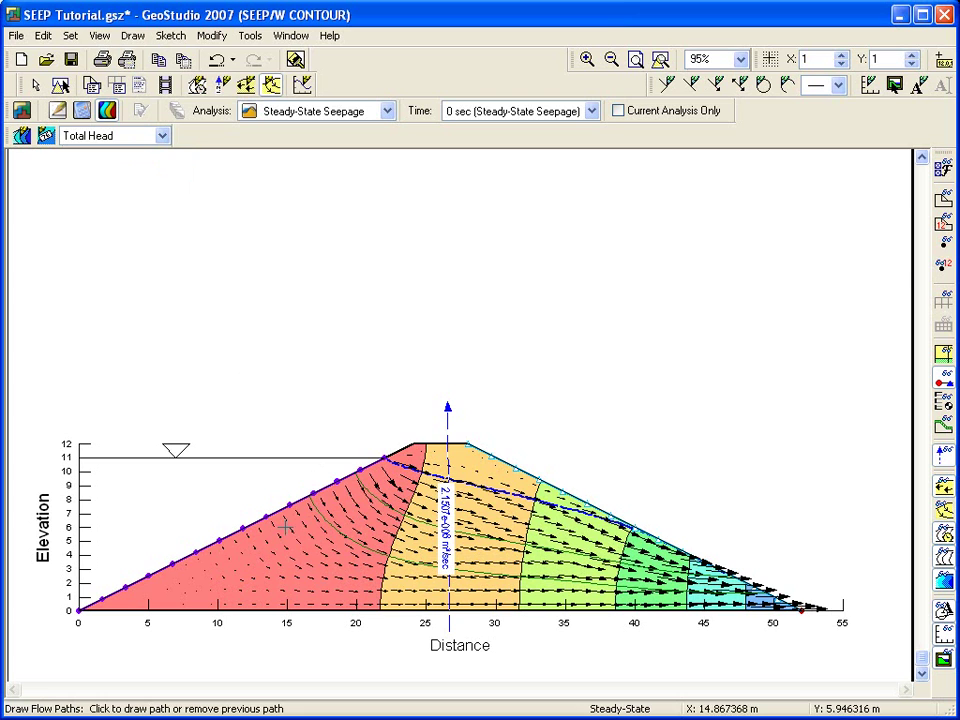
{"action": "left_click", "coordinate": [274, 530]}
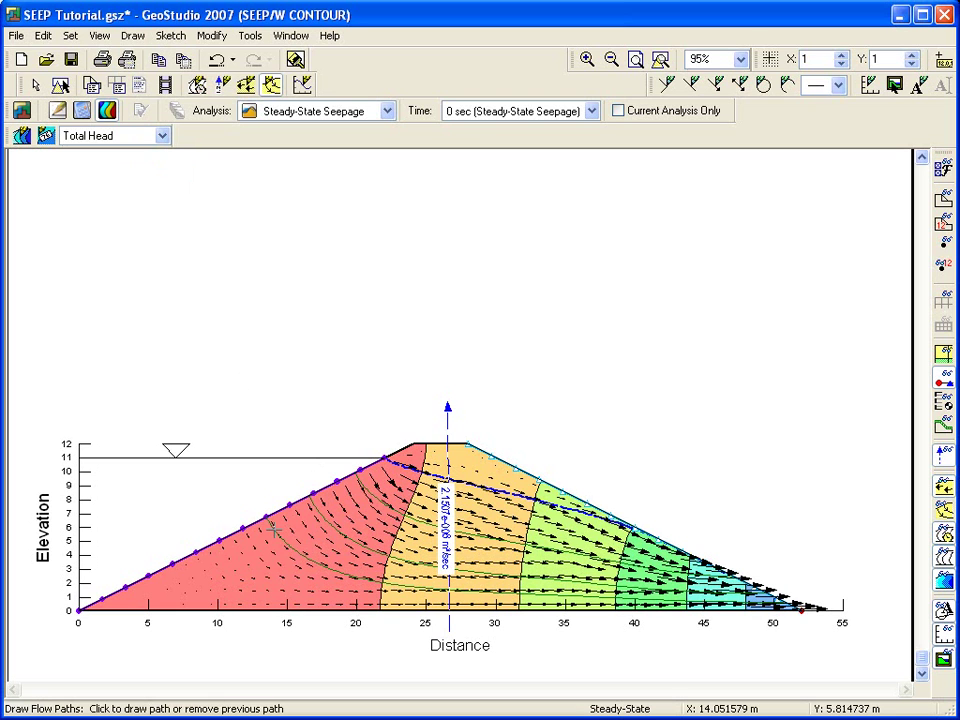
{"action": "key", "text": "Escape"}
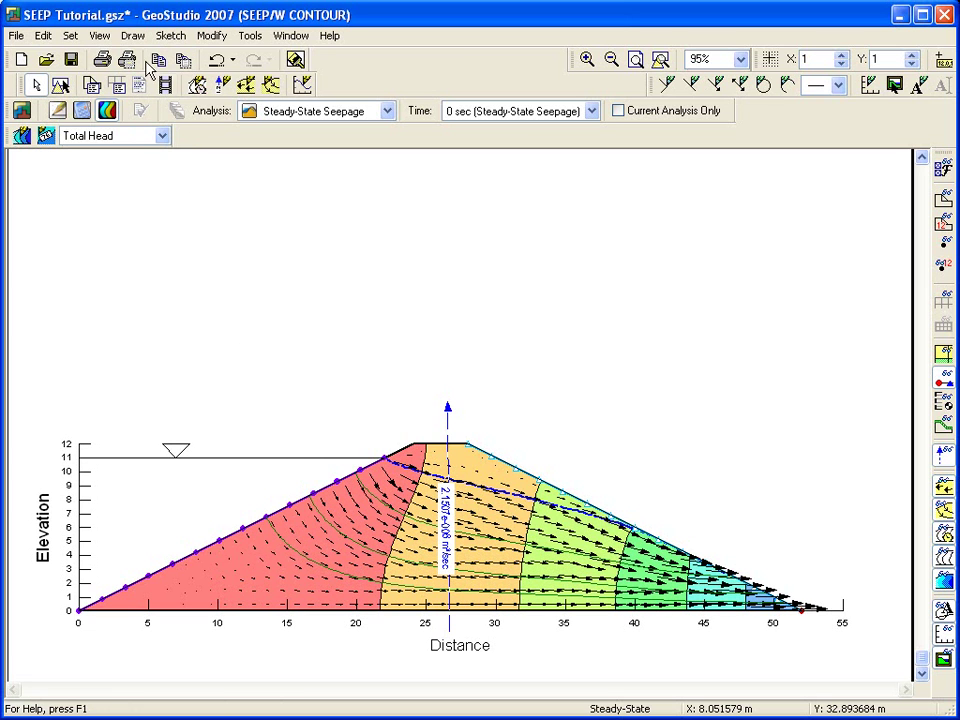
Turn off SEEP/W velocity vectors in View Preferences, keeping contours, flow paths and flux label.
{"action": "left_click", "coordinate": [100, 35]}
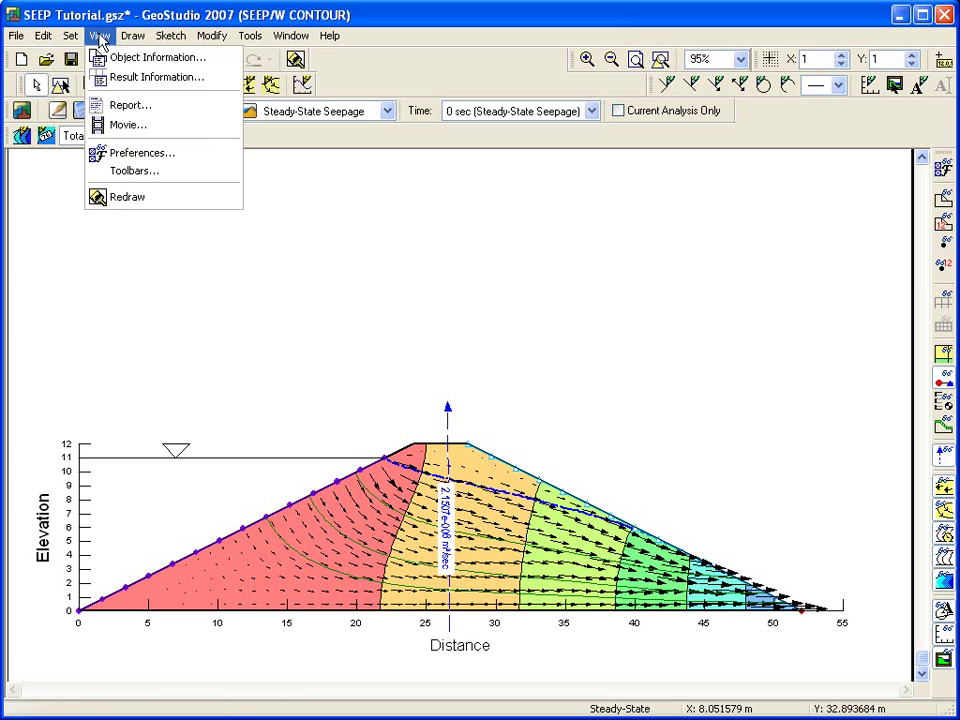
{"action": "left_click", "coordinate": [137, 156]}
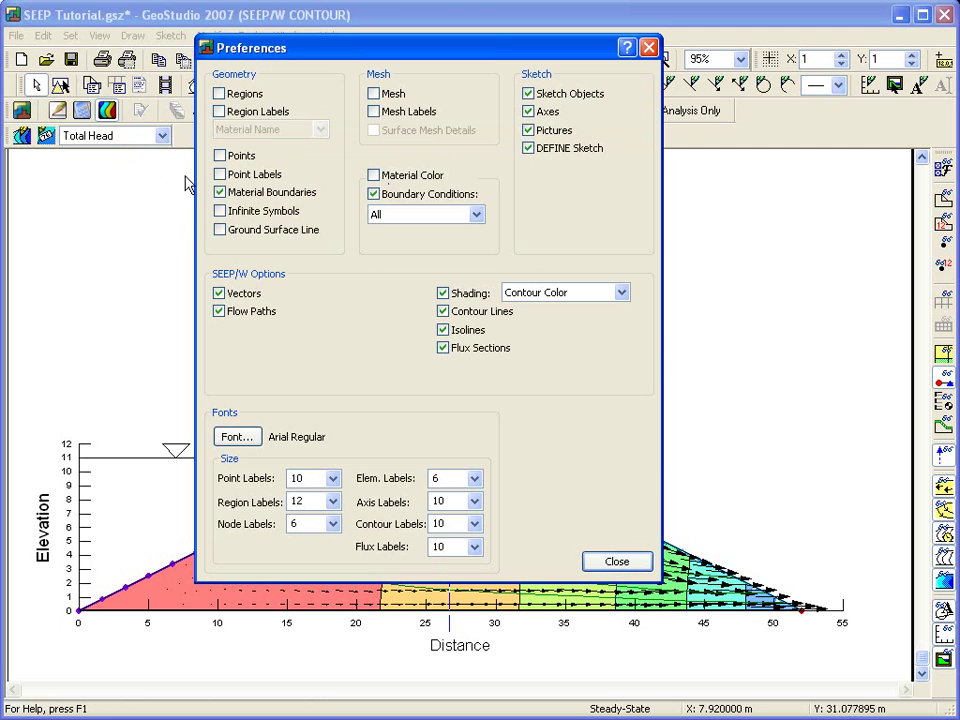
{"action": "left_click", "coordinate": [243, 295]}
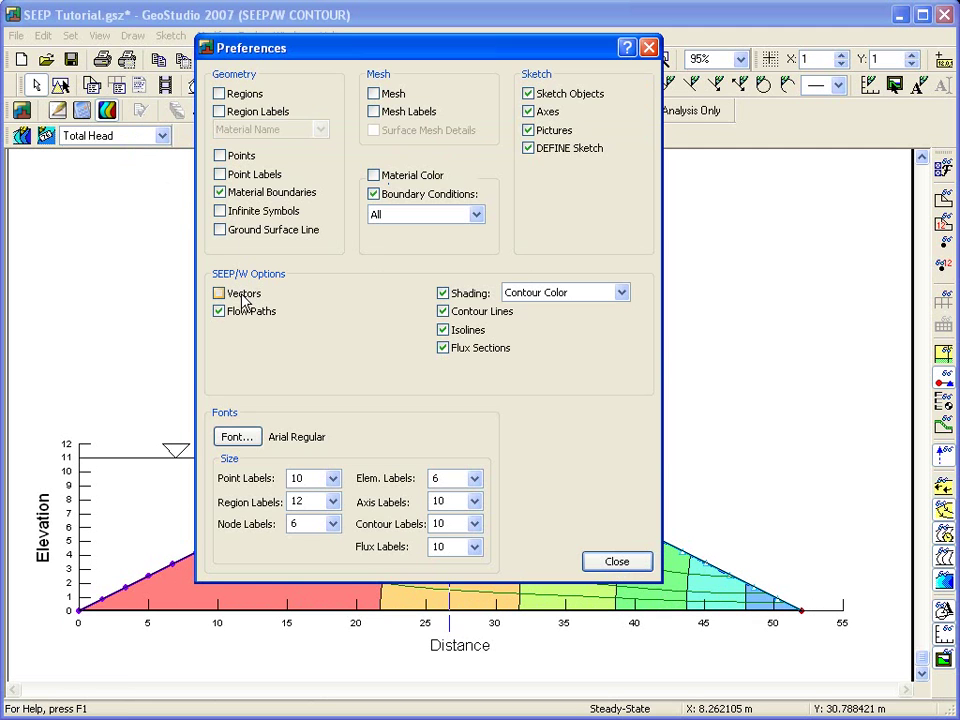
{"action": "left_click", "coordinate": [610, 563]}
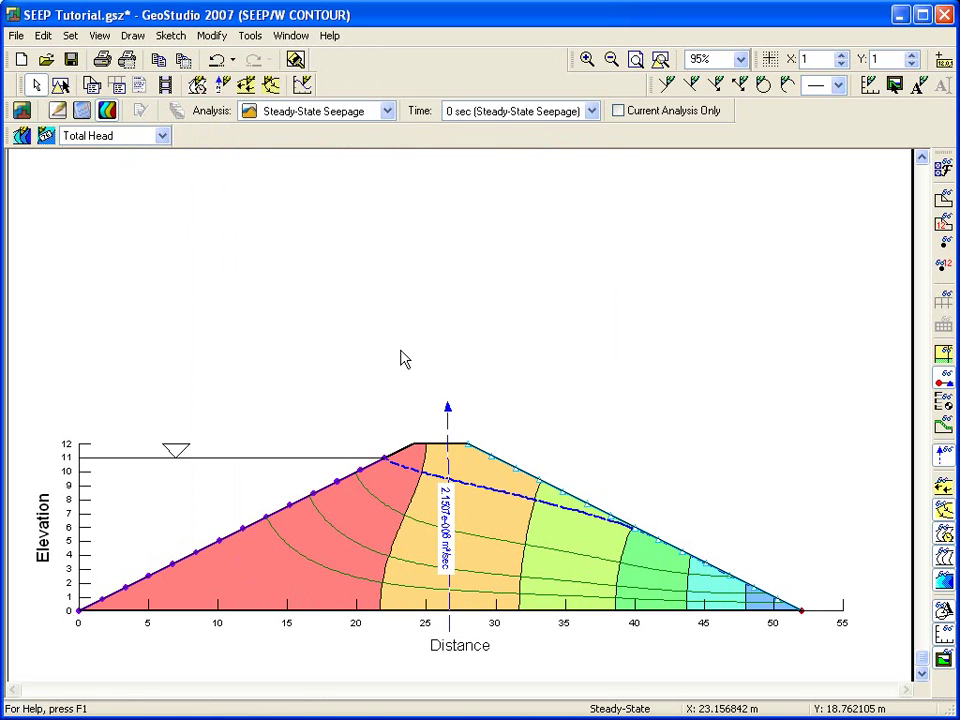
{"action": "left_click", "coordinate": [95, 40]}
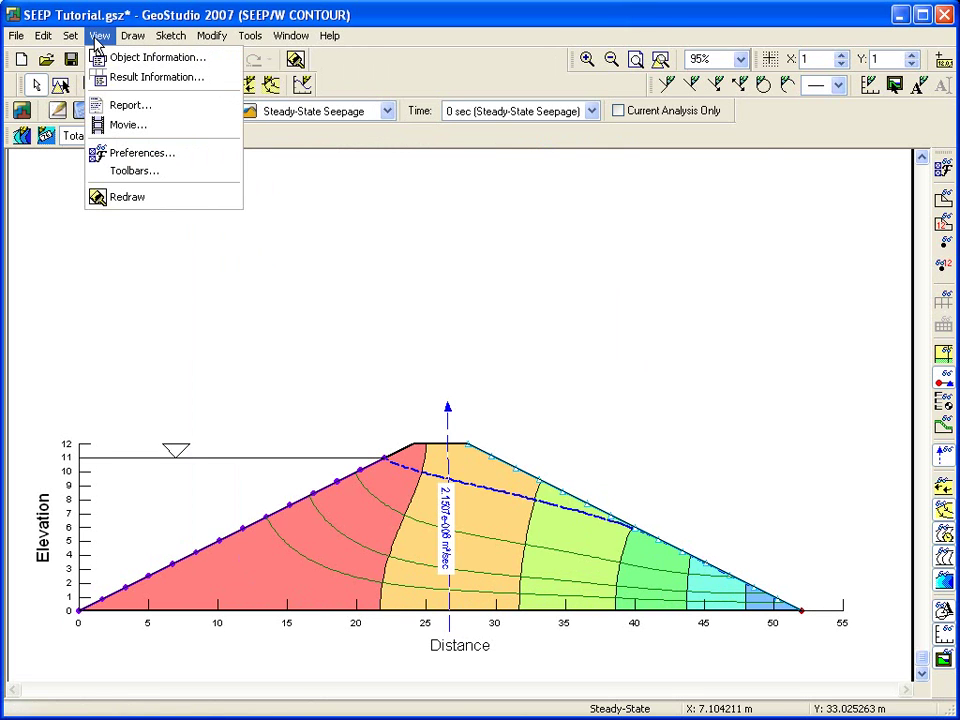
{"action": "left_click", "coordinate": [120, 77]}
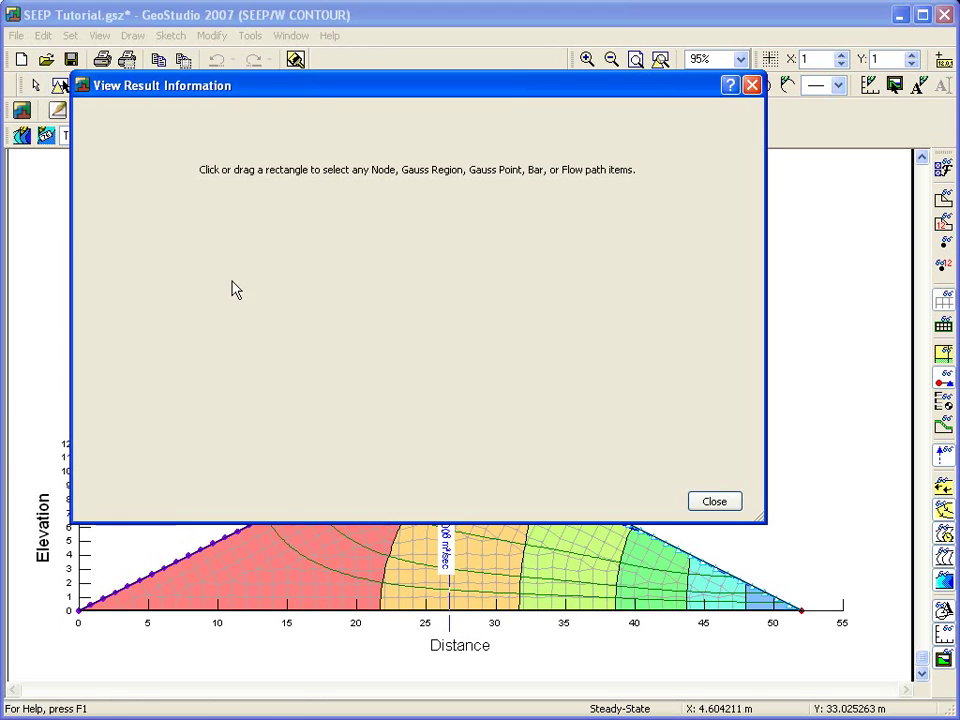
{"action": "left_click", "coordinate": [243, 573]}
{"action": "left_click", "coordinate": [258, 569]}
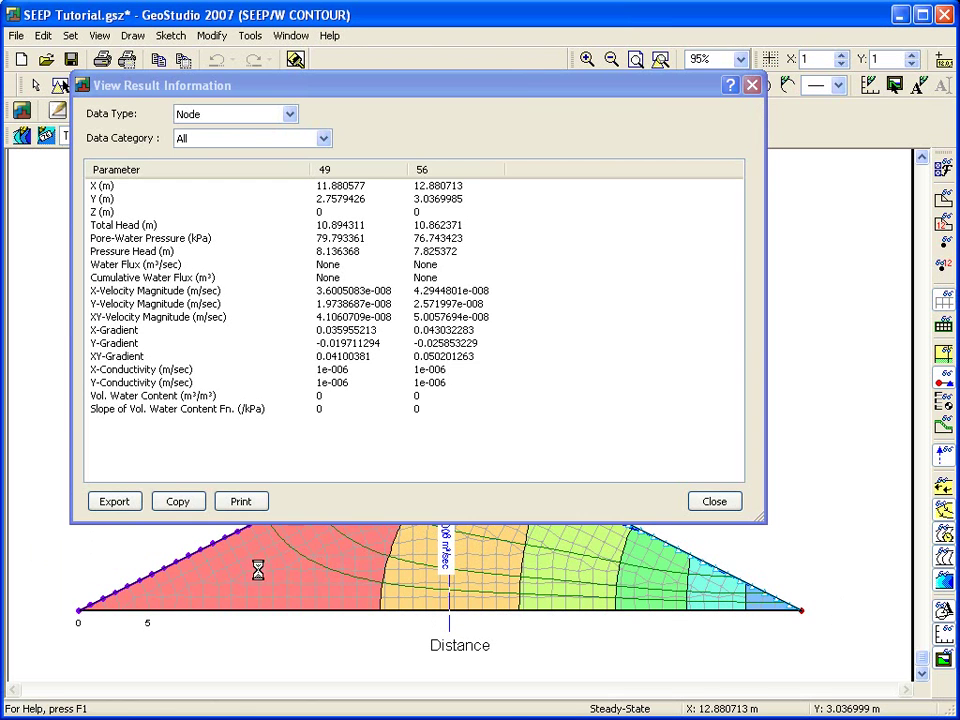
{"action": "left_click", "coordinate": [268, 560]}
{"action": "left_click", "coordinate": [280, 554]}
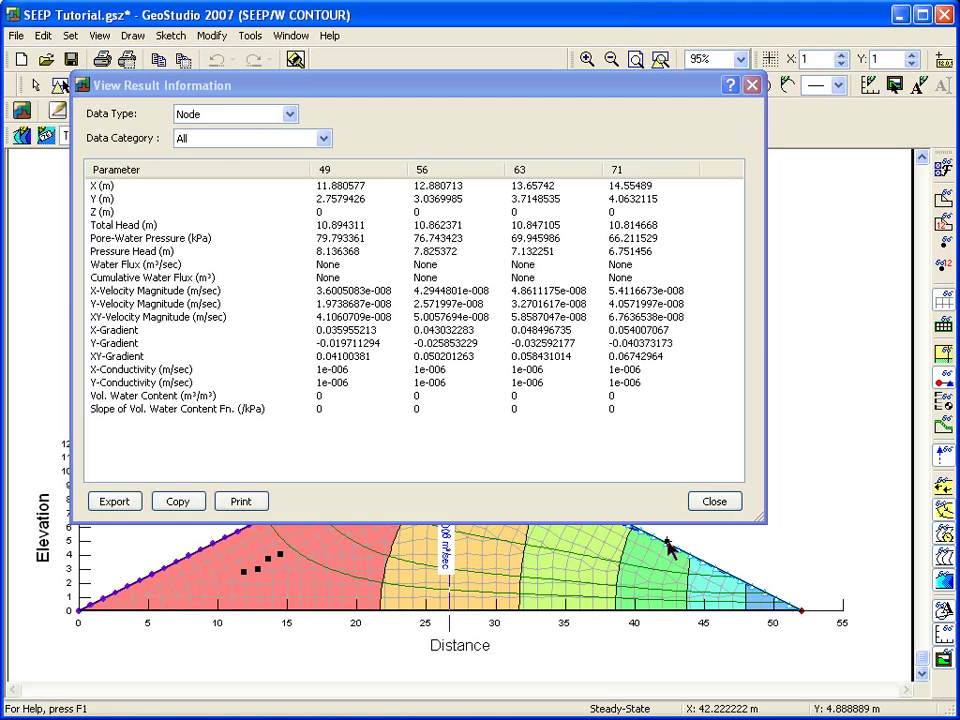
{"action": "left_click", "coordinate": [710, 502]}
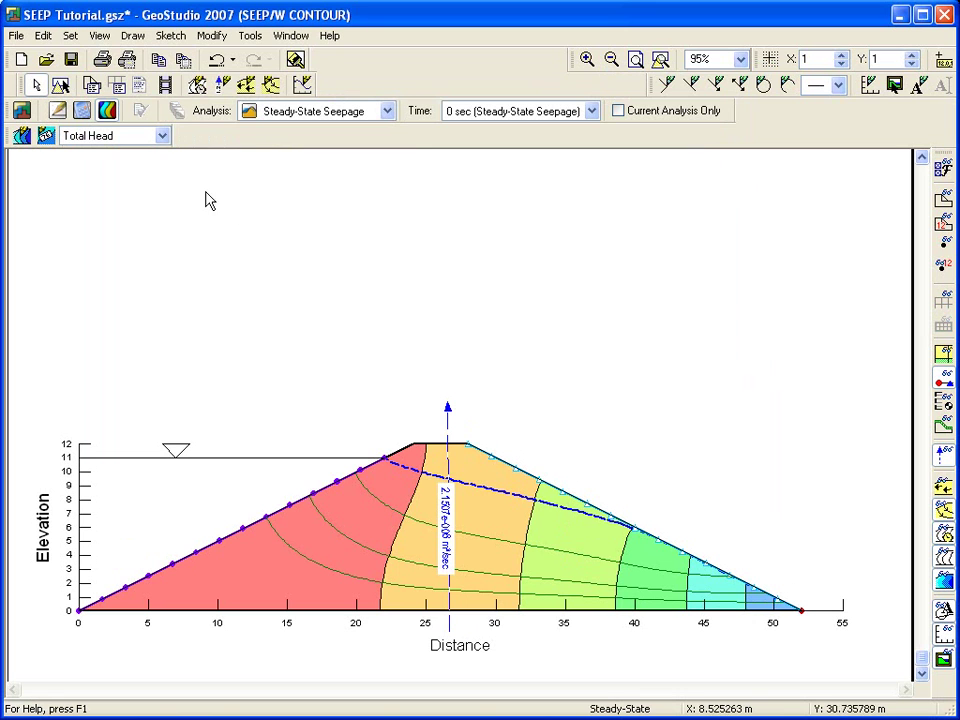
Add contour labels 10, 8, 6 and 4 to the total-head lines downstream.
{"action": "left_click", "coordinate": [133, 35]}
{"action": "left_click", "coordinate": [130, 77]}
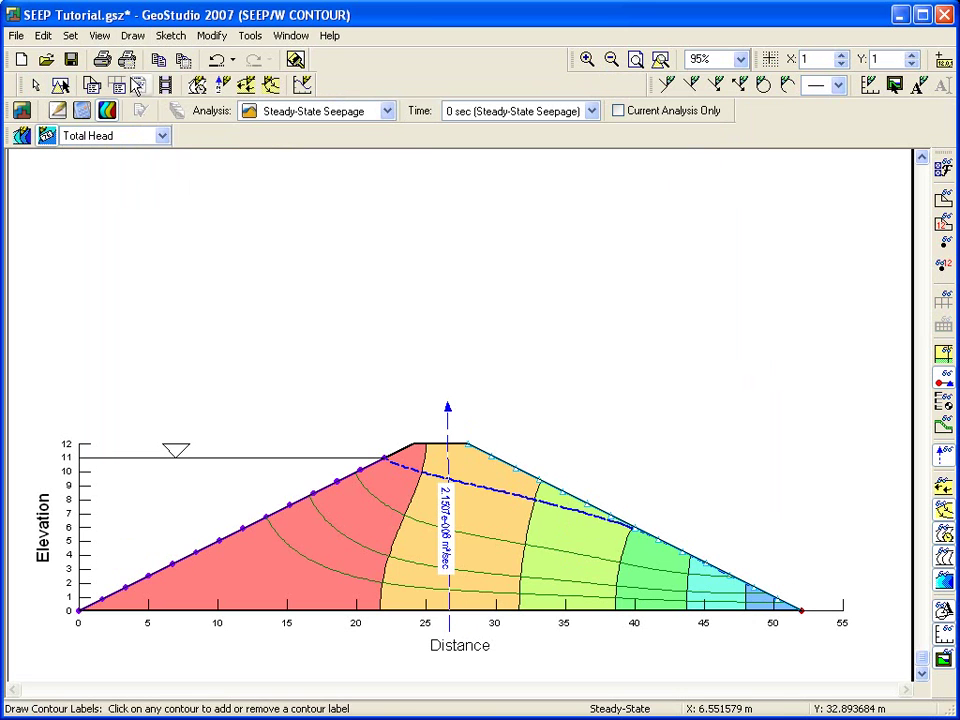
{"action": "left_click", "coordinate": [394, 540]}
{"action": "left_click", "coordinate": [524, 563]}
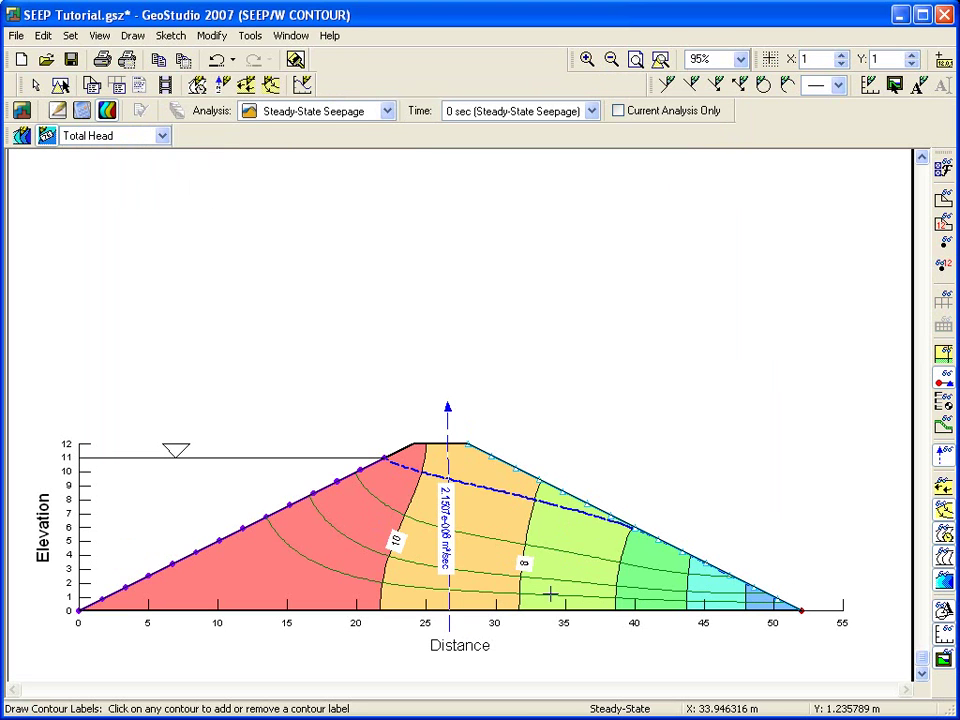
{"action": "left_click", "coordinate": [623, 565]}
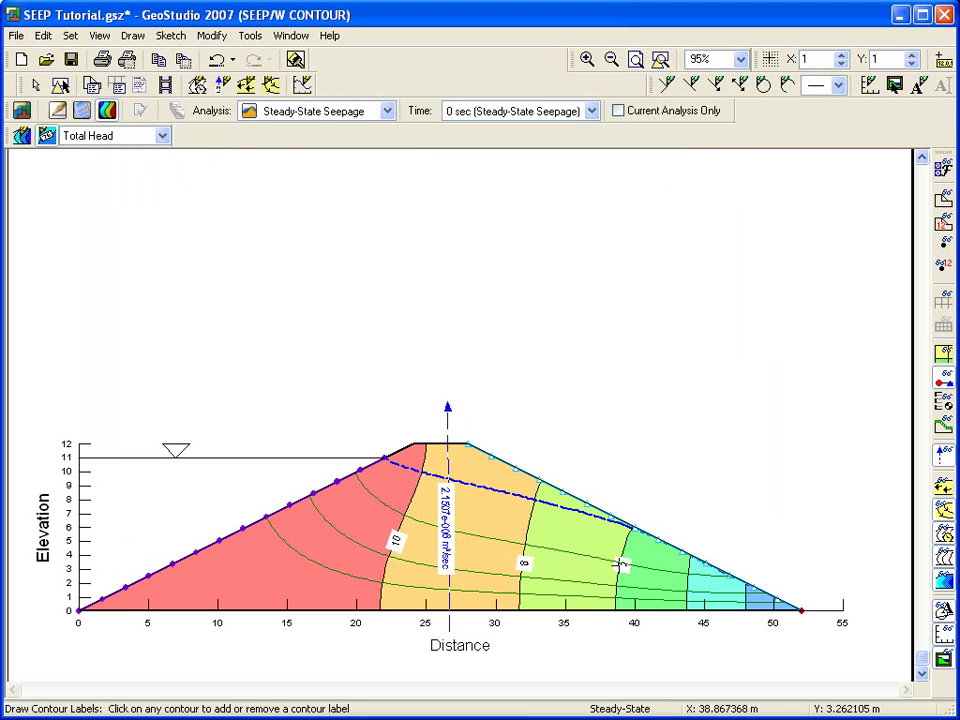
{"action": "left_click", "coordinate": [688, 585]}
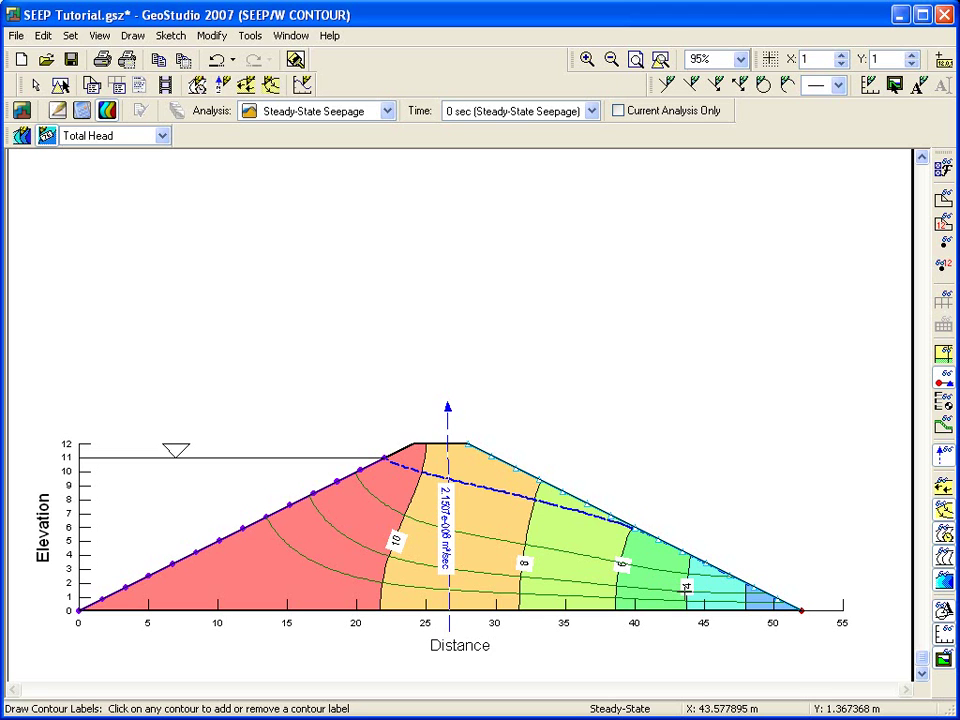
{"action": "key", "text": "Escape"}
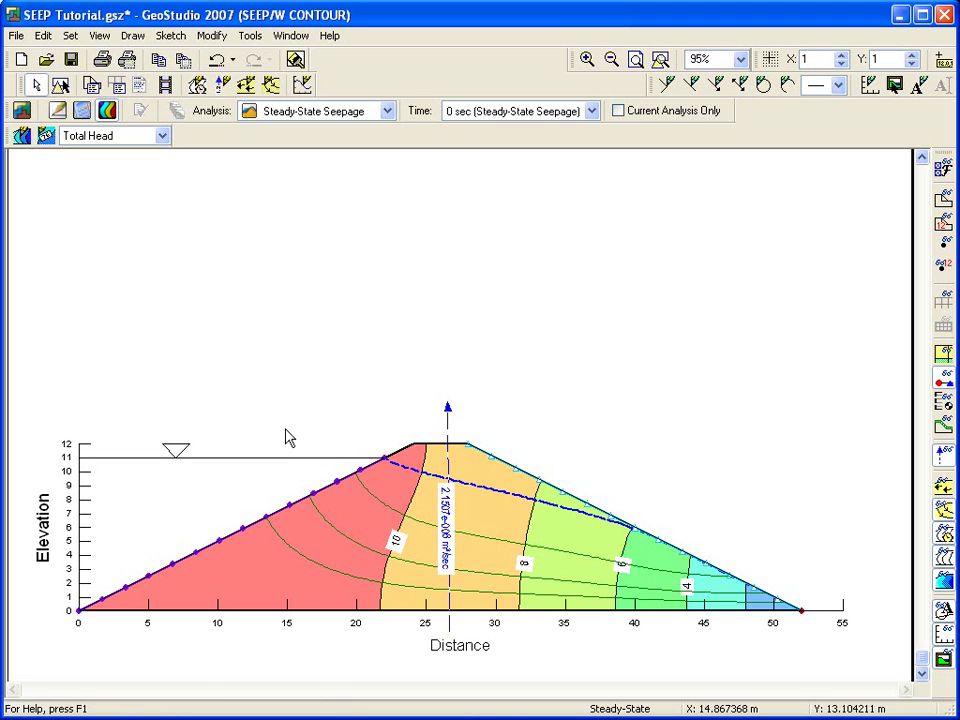
Change the contours to Pore-Pressure / Pressure Head, range about -2.67 to 11 m.
{"action": "left_click", "coordinate": [133, 36]}
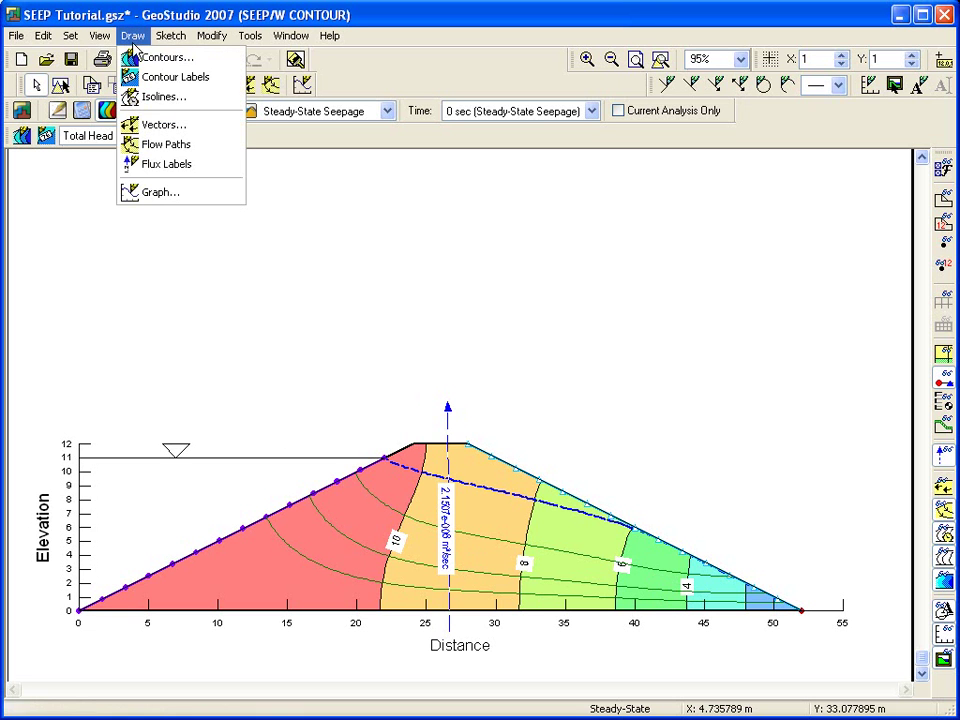
{"action": "left_click", "coordinate": [140, 57]}
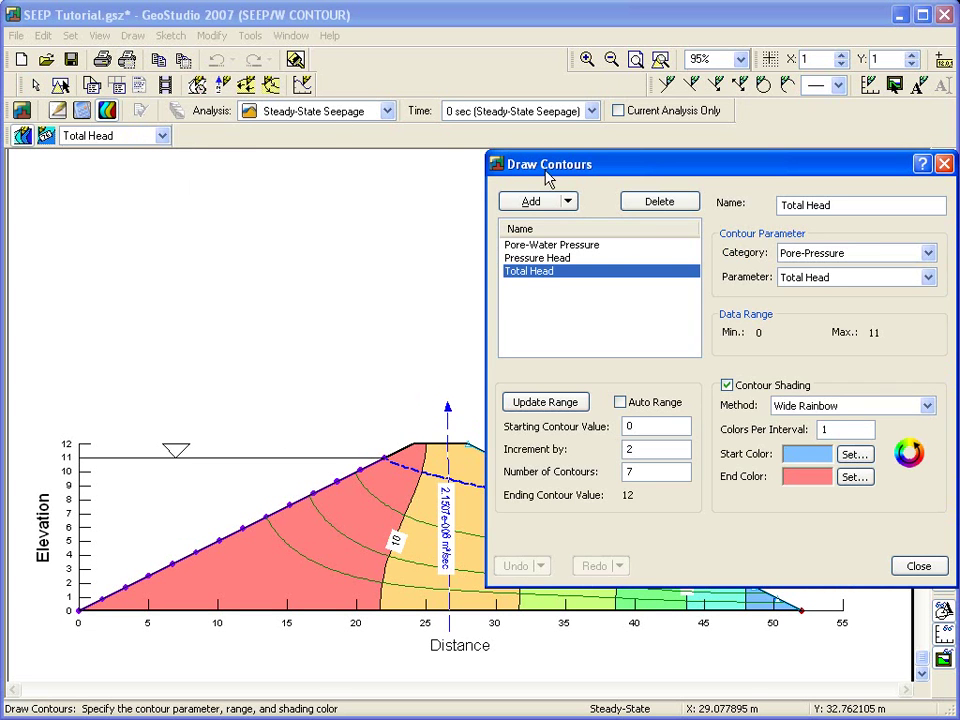
{"action": "left_click_drag", "start_coordinate": [576, 163], "coordinate": [531, 47]}
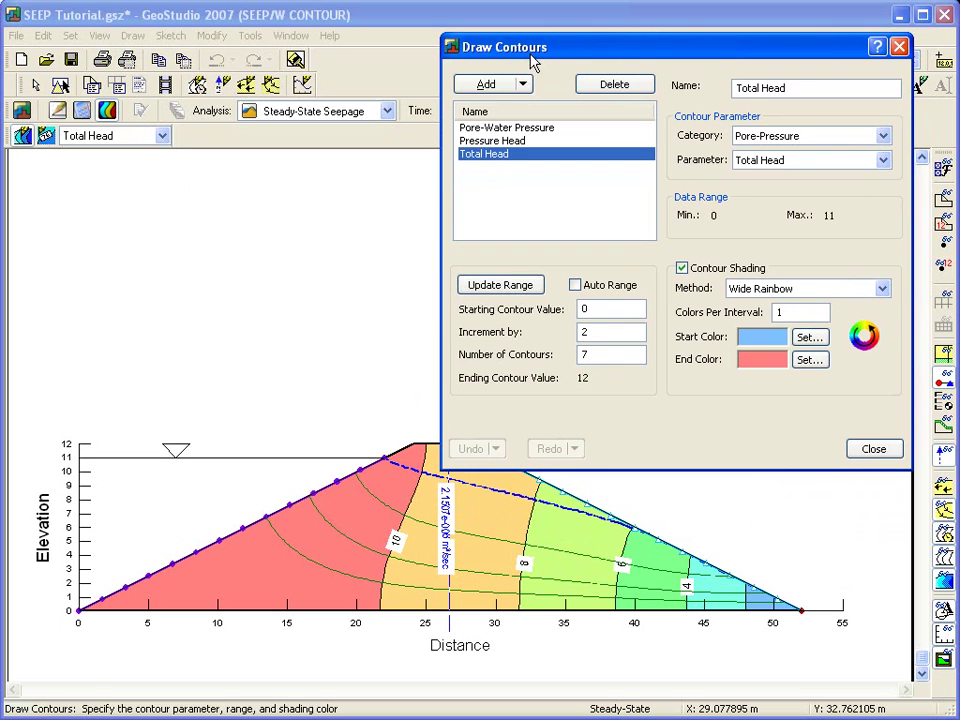
{"action": "left_click", "coordinate": [500, 143]}
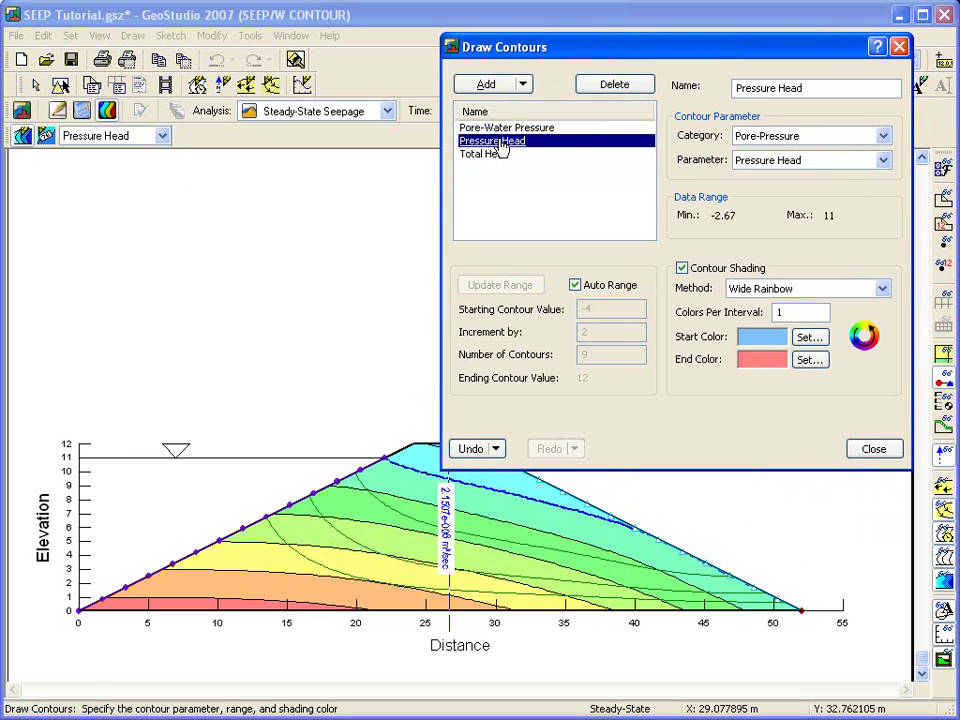
{"action": "left_click", "coordinate": [882, 140]}
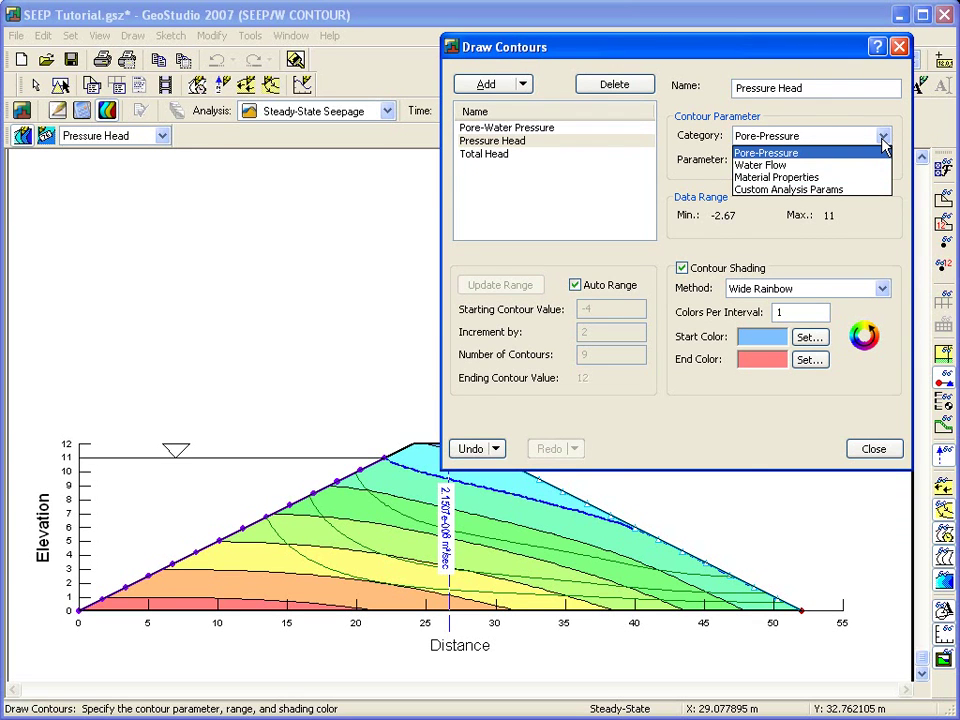
{"action": "left_click", "coordinate": [883, 150]}
{"action": "left_click", "coordinate": [882, 162]}
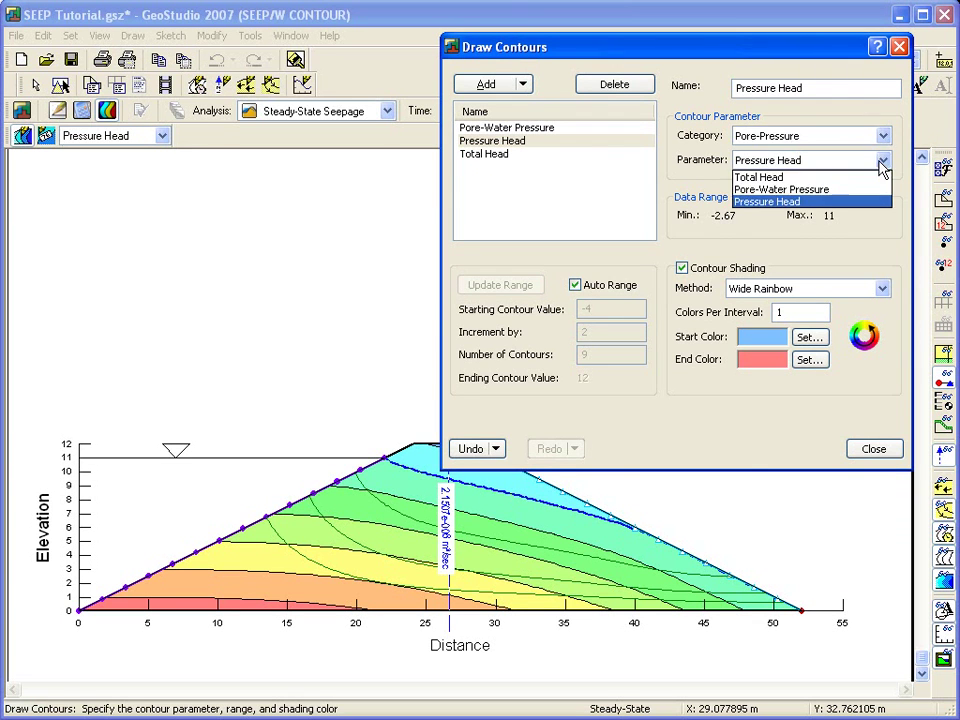
{"action": "left_click", "coordinate": [881, 166]}
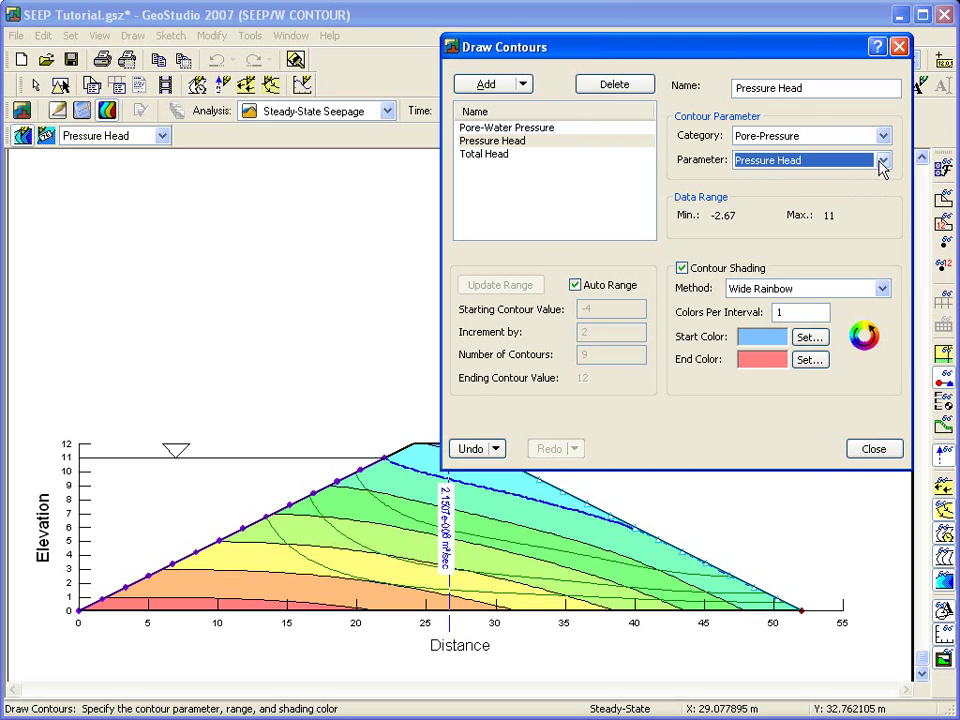
{"action": "left_click", "coordinate": [880, 452]}
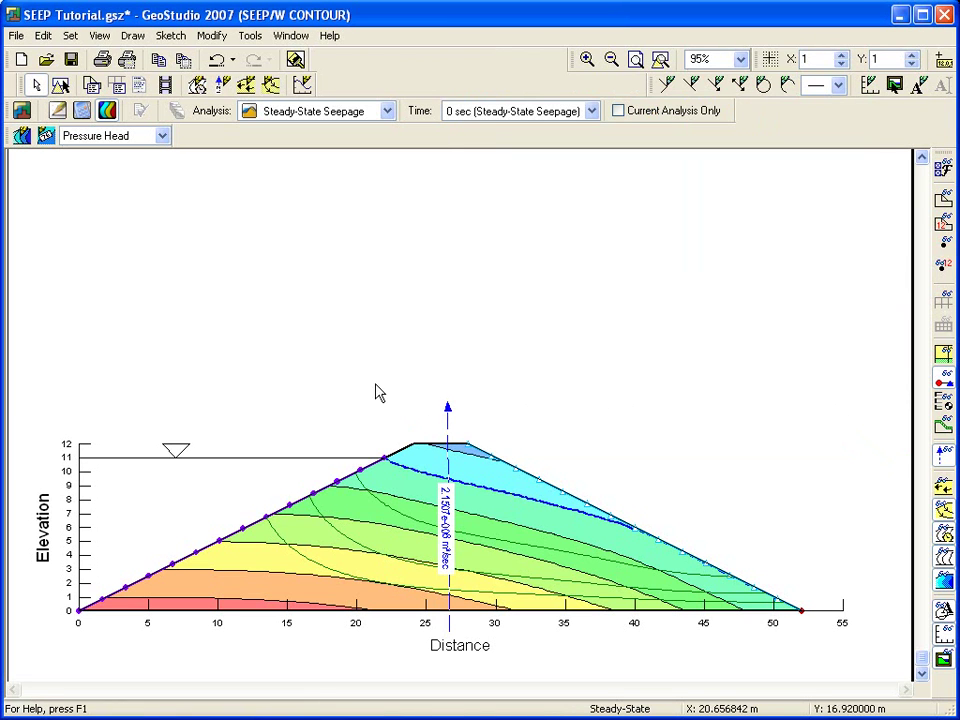
Add a new graph named 'Pressure head profile'.
{"action": "left_click", "coordinate": [133, 35]}
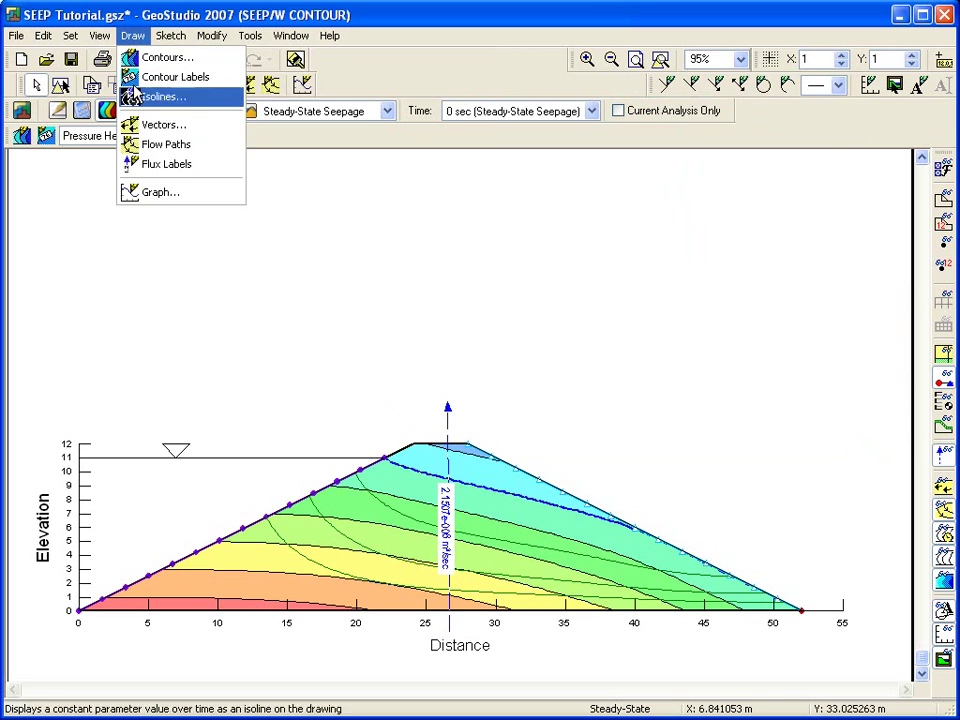
{"action": "left_click", "coordinate": [160, 195]}
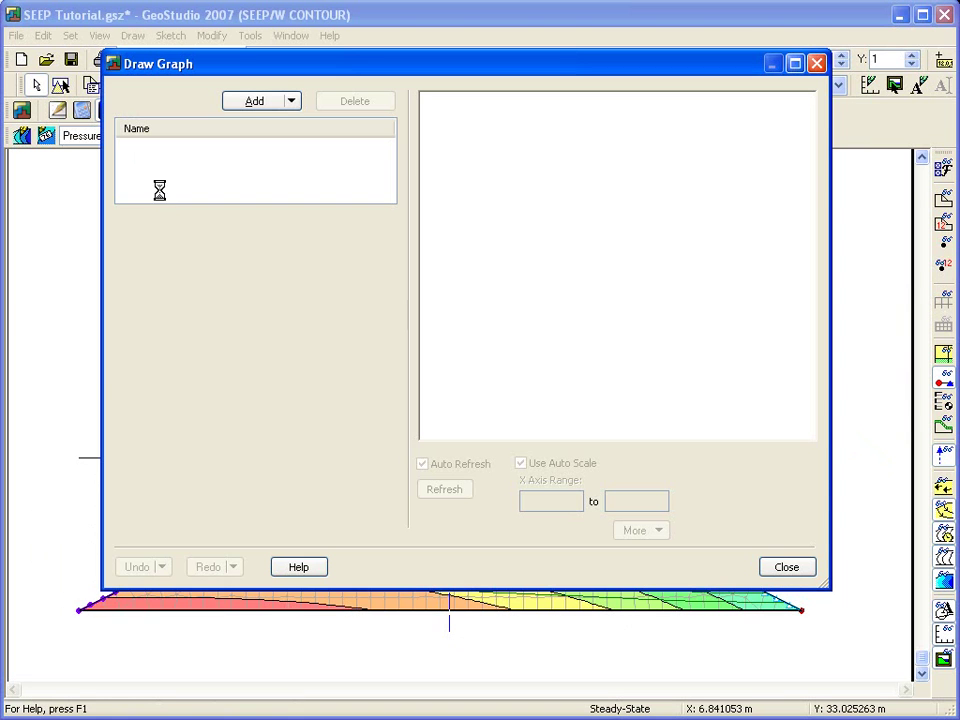
{"action": "left_click", "coordinate": [247, 106]}
{"action": "left_click_drag", "start_coordinate": [236, 224], "coordinate": [161, 230]}
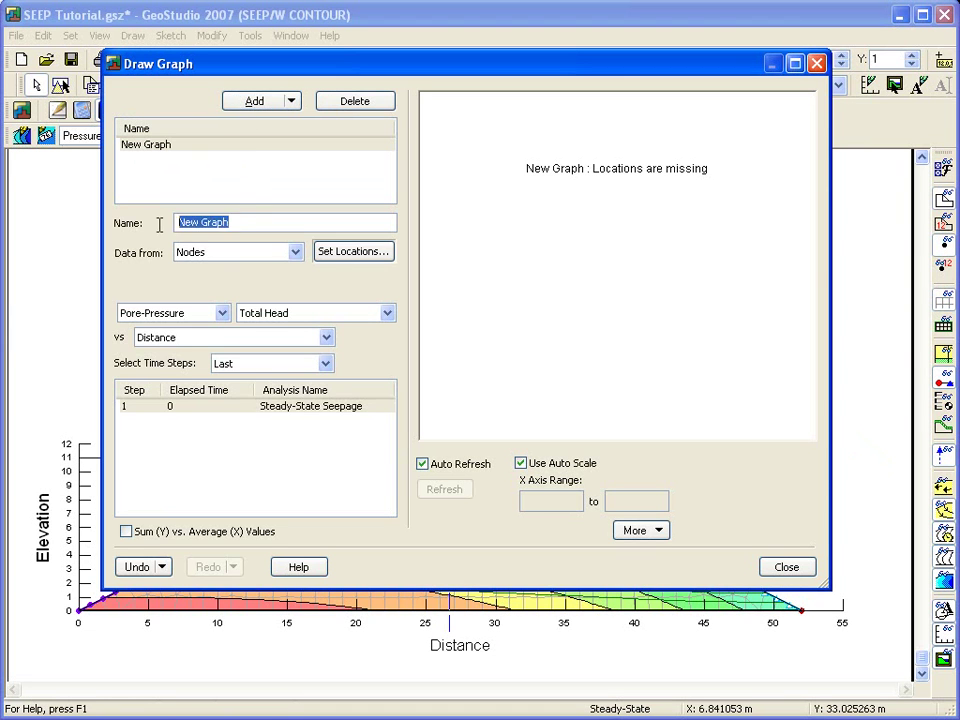
{"action": "type", "text": "Pressure "}
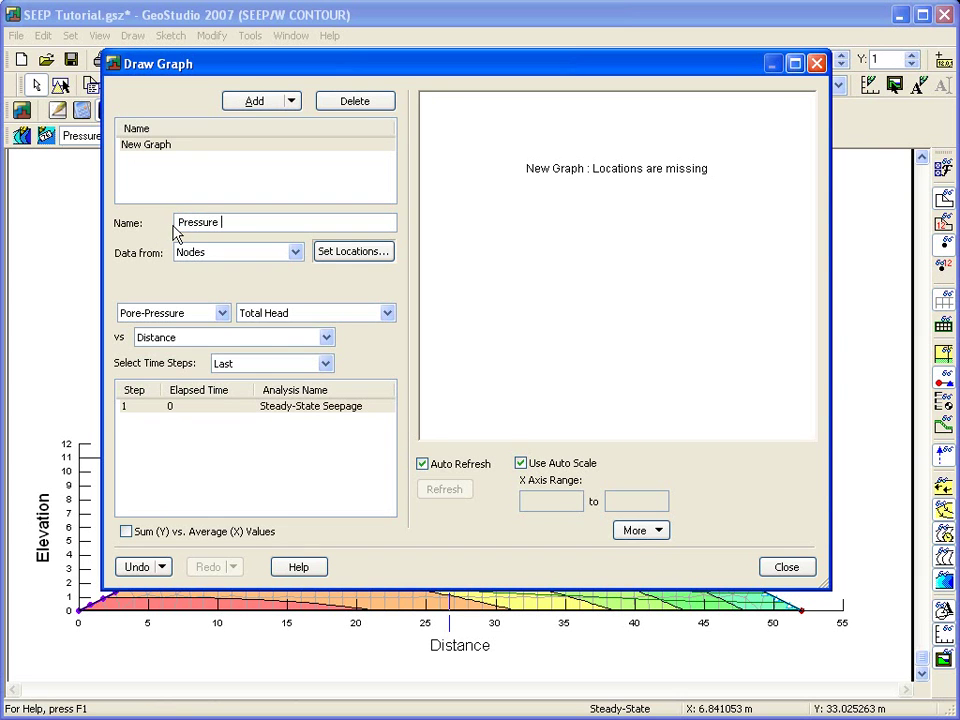
{"action": "type", "text": "head profile"}
Graph Pressure Head against Y for the node column near distance 24.
{"action": "left_click", "coordinate": [222, 315]}
{"action": "left_click", "coordinate": [198, 333]}
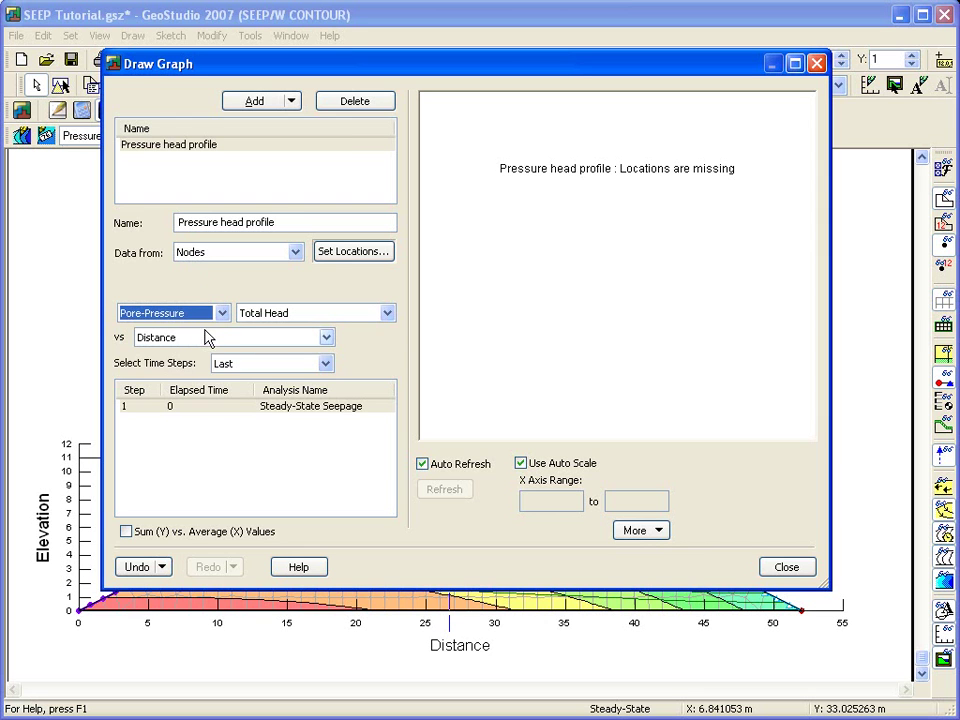
{"action": "left_click", "coordinate": [387, 314]}
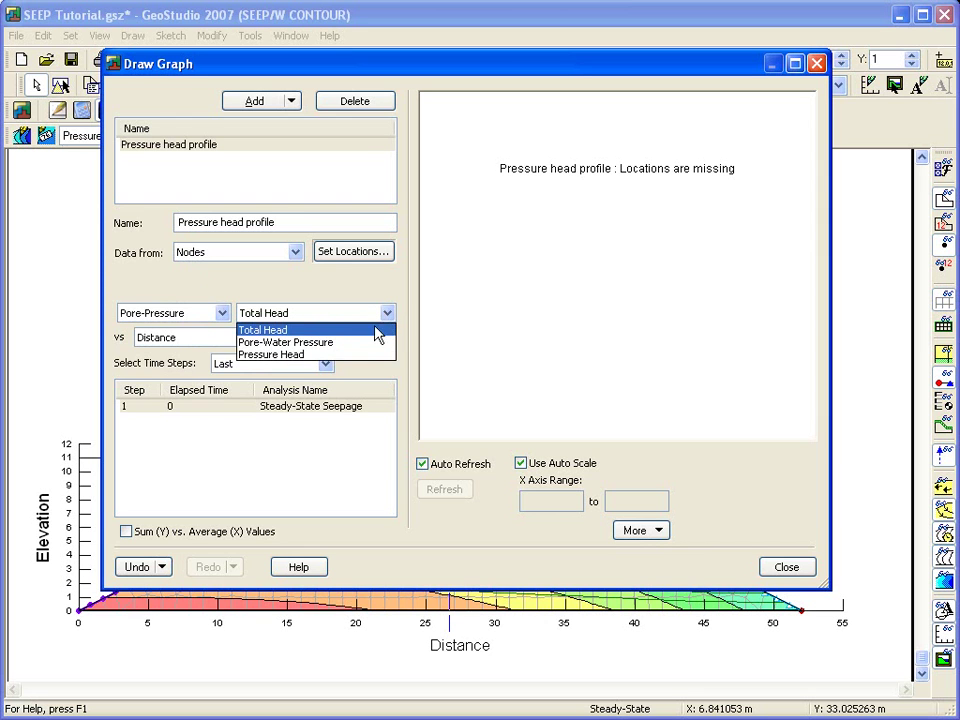
{"action": "left_click", "coordinate": [302, 354]}
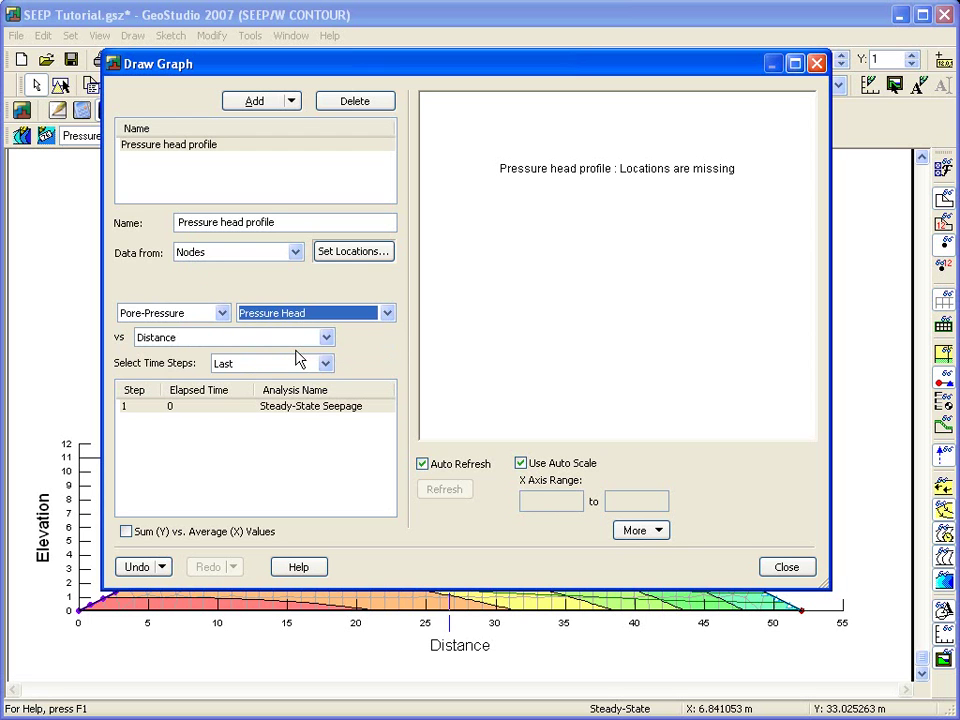
{"action": "left_click", "coordinate": [326, 337]}
{"action": "left_click", "coordinate": [276, 378]}
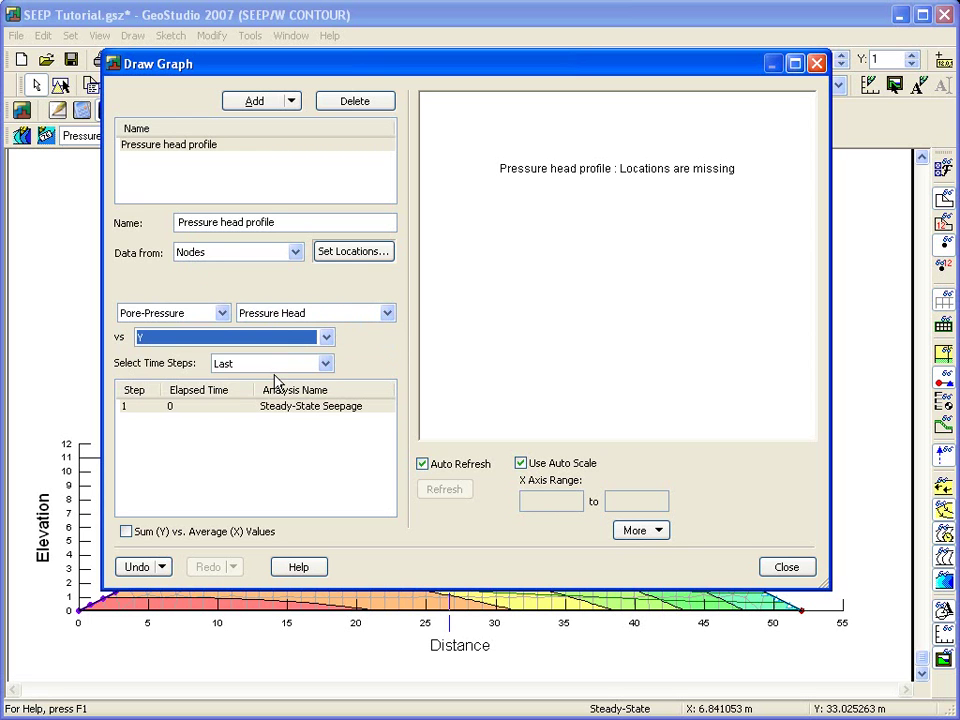
{"action": "left_click", "coordinate": [358, 253]}
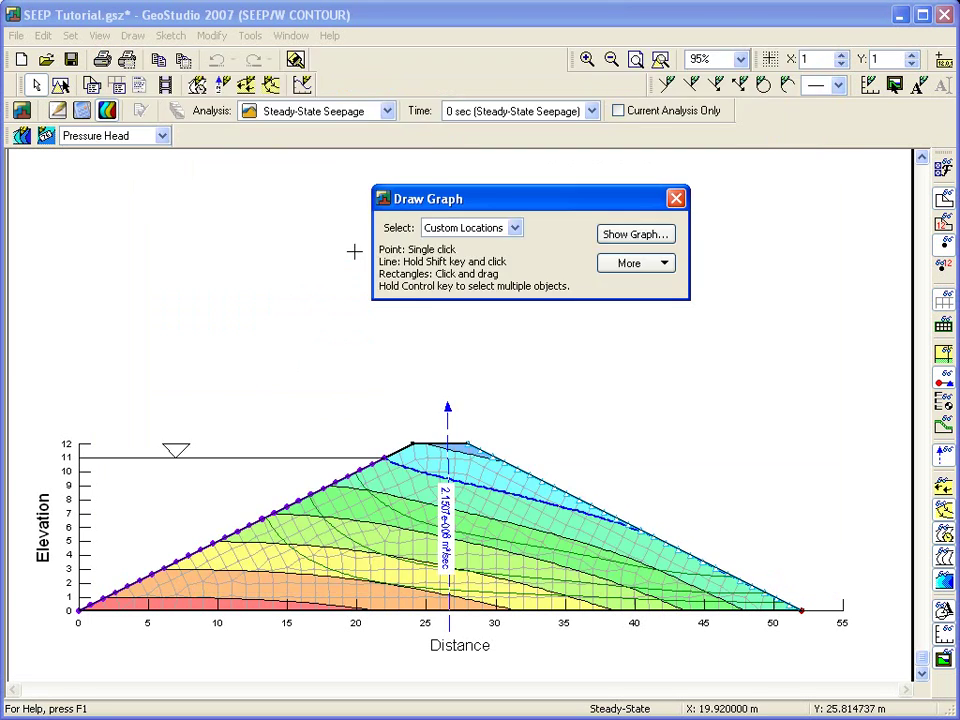
{"action": "mouse_move", "coordinate": [404, 427]}
{"action": "left_mouse_down"}
{"action": "mouse_move", "coordinate": [407, 596]}
{"action": "mouse_move", "coordinate": [422, 626]}
{"action": "left_mouse_up"}
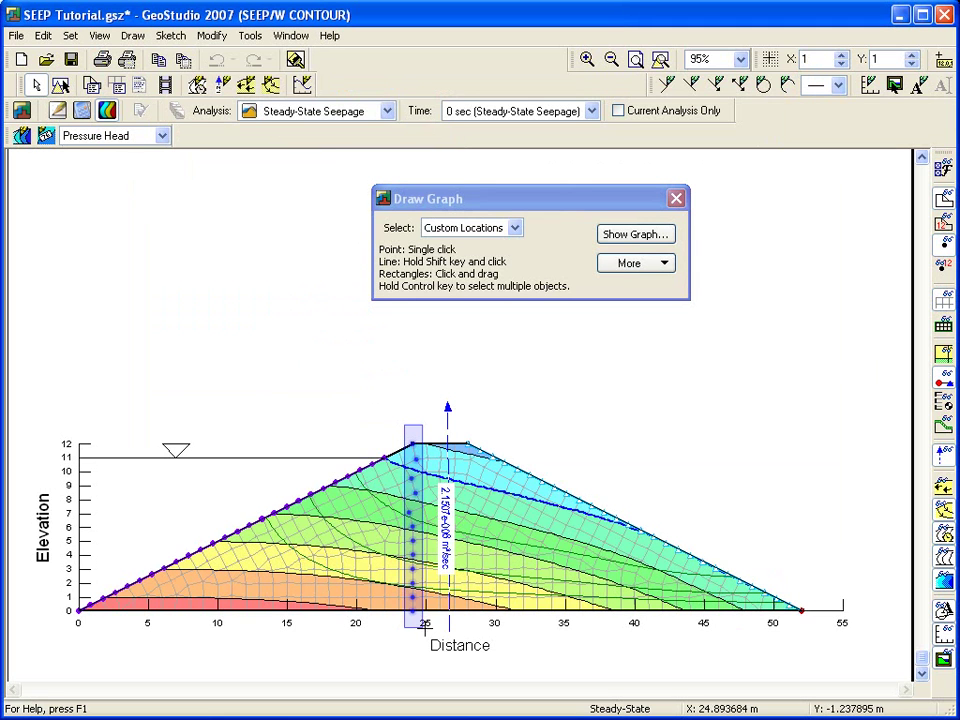
{"action": "left_click", "coordinate": [635, 234]}
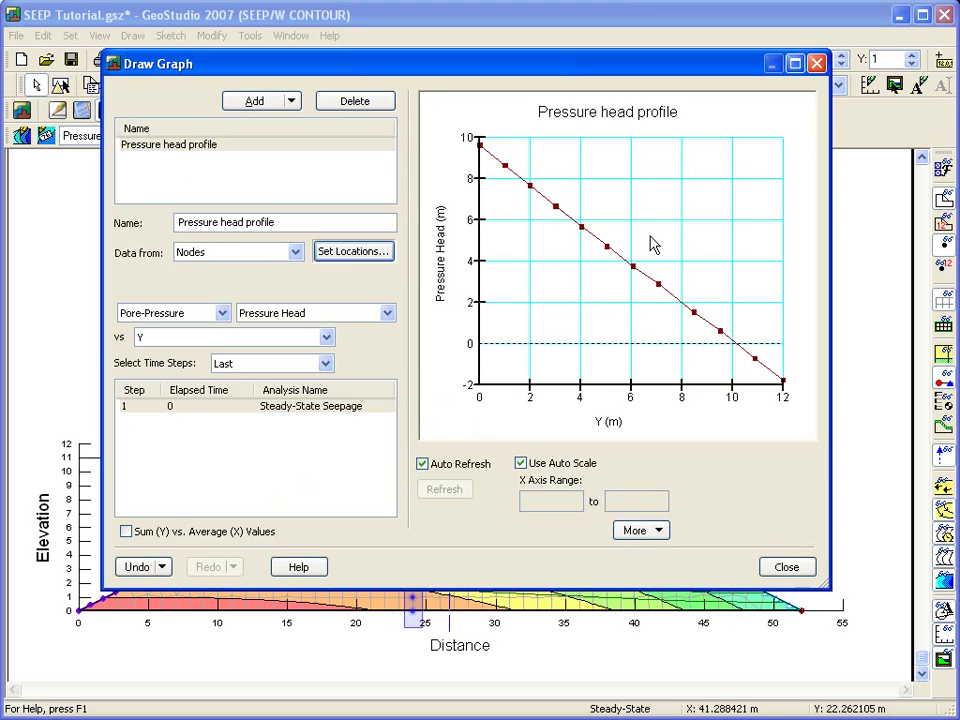
Rotate the pressure head profile graph by 90 degrees.
{"action": "right_click", "coordinate": [645, 323]}
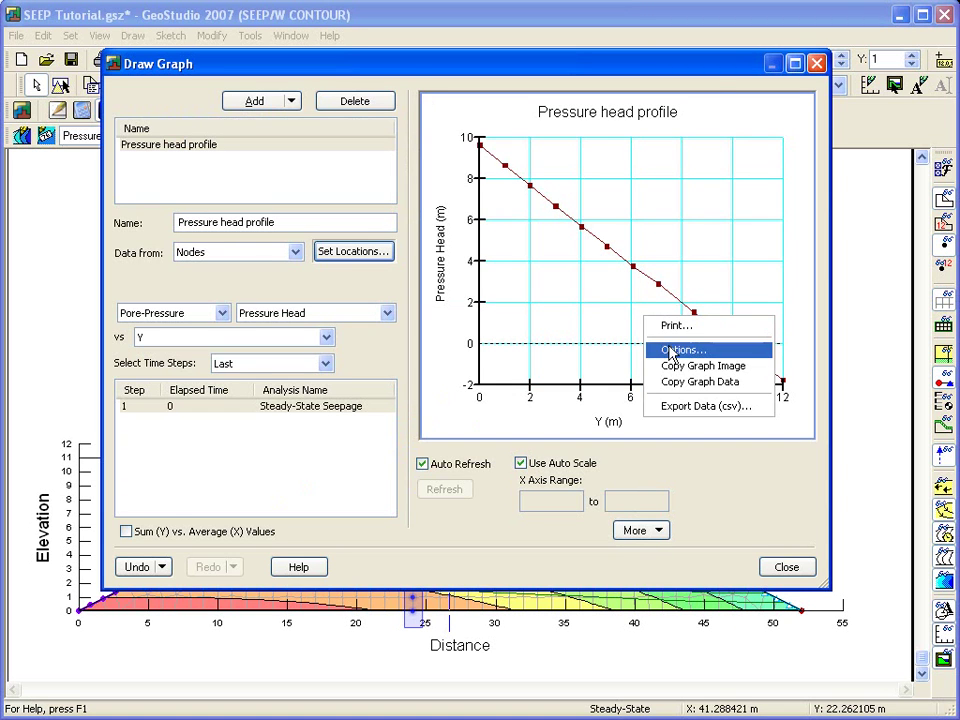
{"action": "left_click", "coordinate": [672, 350]}
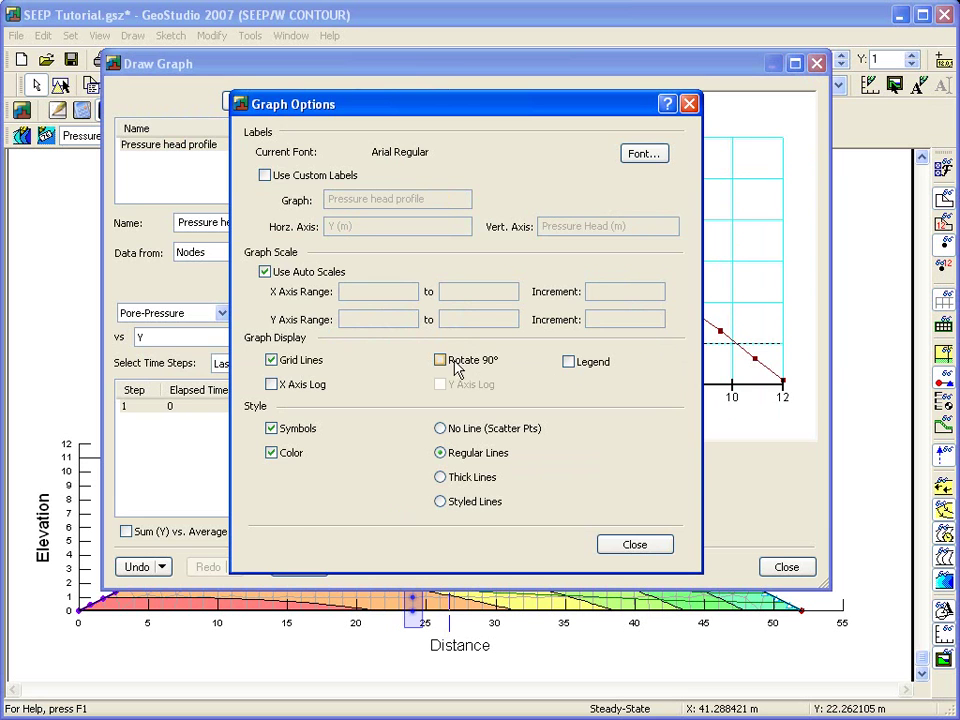
{"action": "left_click", "coordinate": [444, 363]}
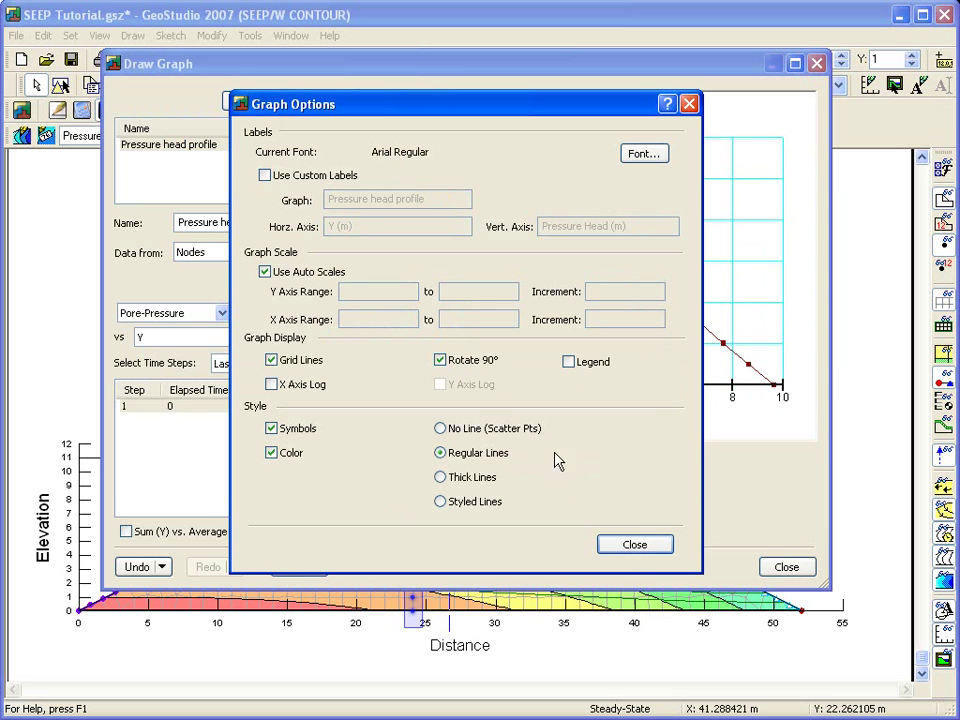
{"action": "left_click", "coordinate": [634, 546]}
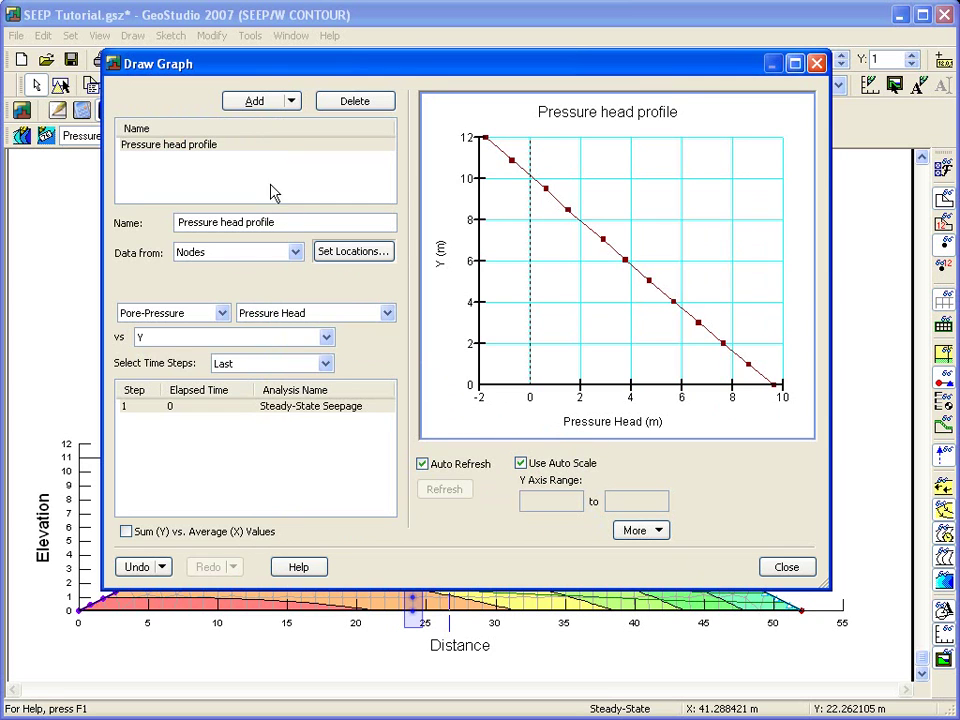
Add a graph 'Downstream fluxes from seepage face' plotting Water Flux against X.
{"action": "left_click", "coordinate": [258, 101]}
{"action": "left_click_drag", "start_coordinate": [255, 222], "coordinate": [172, 222]}
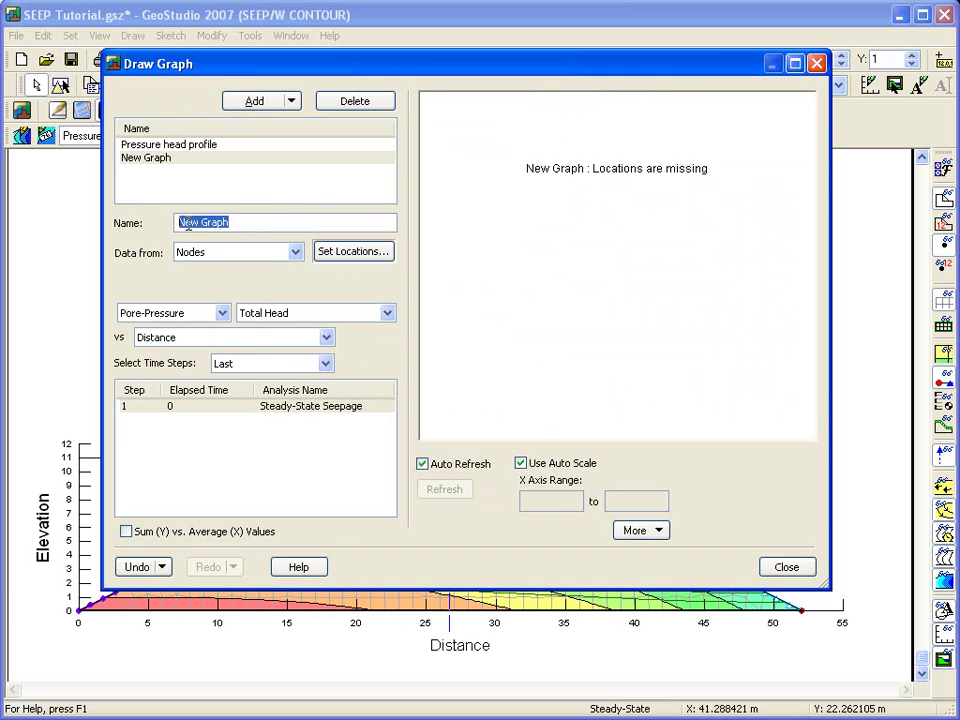
{"action": "type", "text": "Down"}
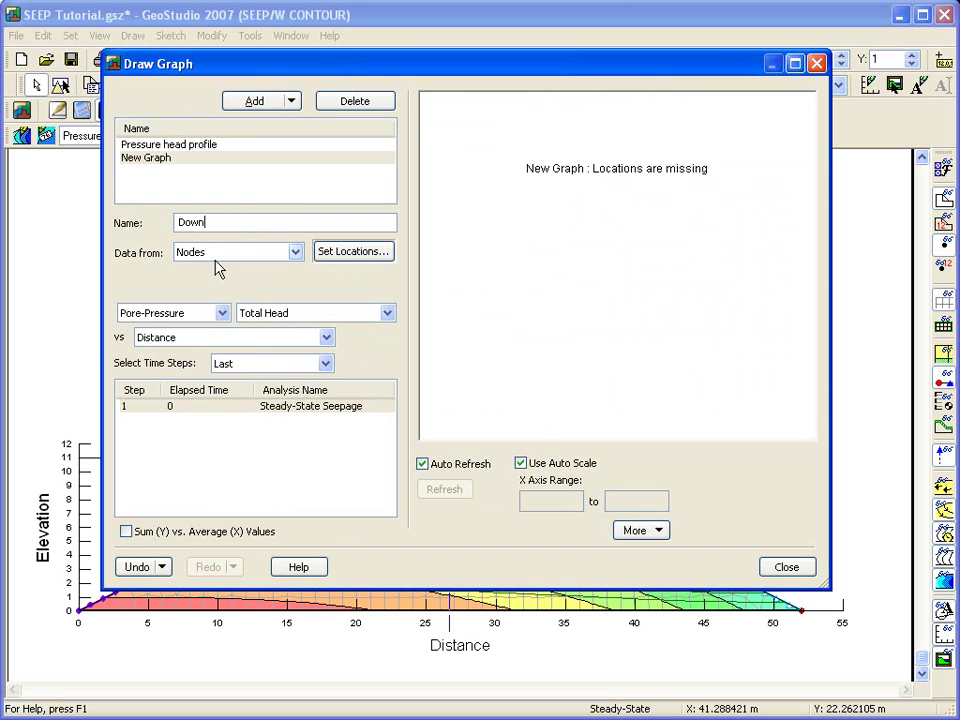
{"action": "type", "text": "stream fluxes from se"}
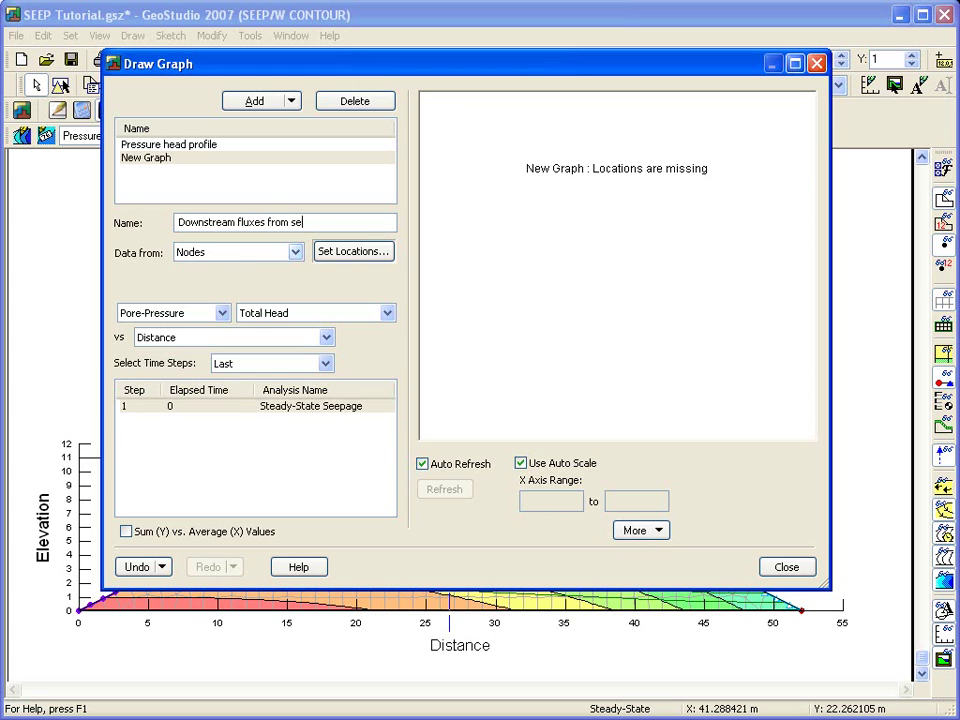
{"action": "type", "text": "page face"}
{"action": "left_click", "coordinate": [222, 313]}
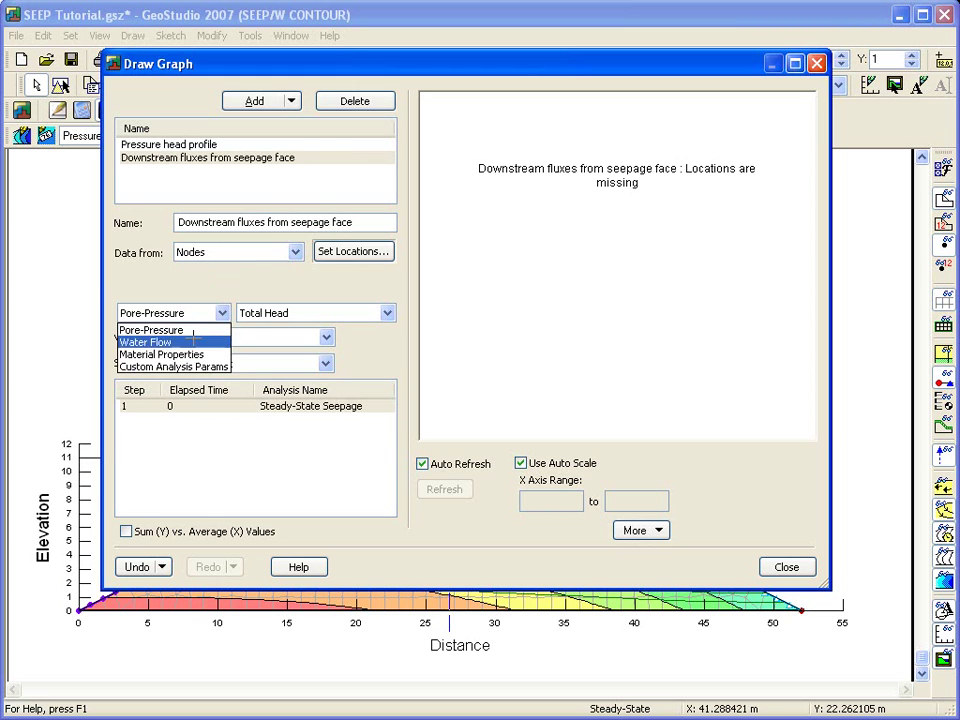
{"action": "left_click", "coordinate": [181, 344]}
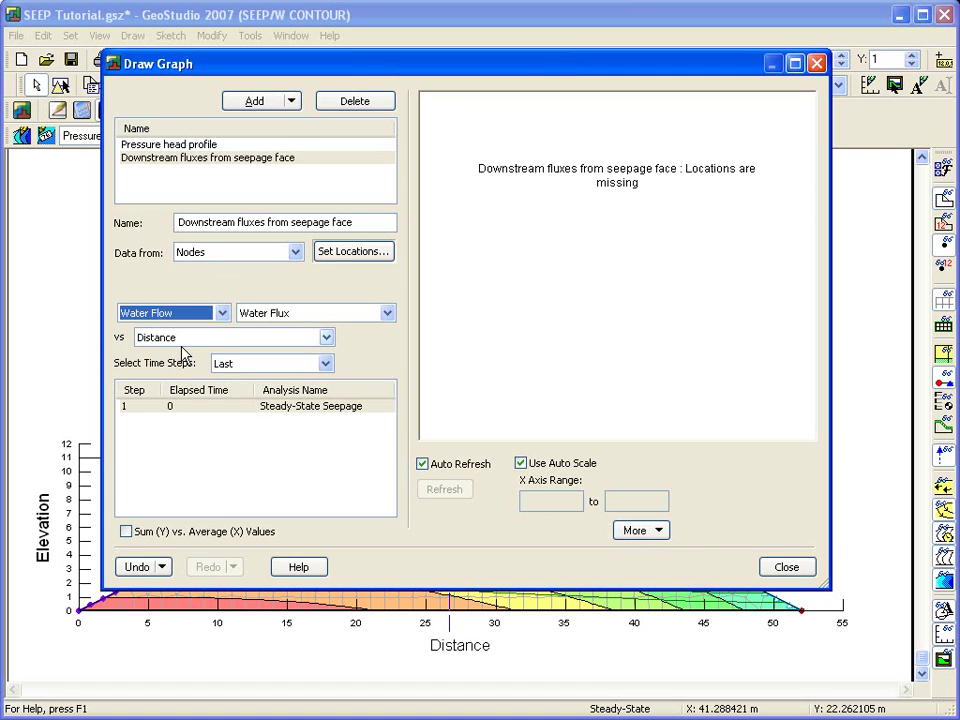
{"action": "left_click", "coordinate": [286, 343]}
{"action": "left_click", "coordinate": [275, 363]}
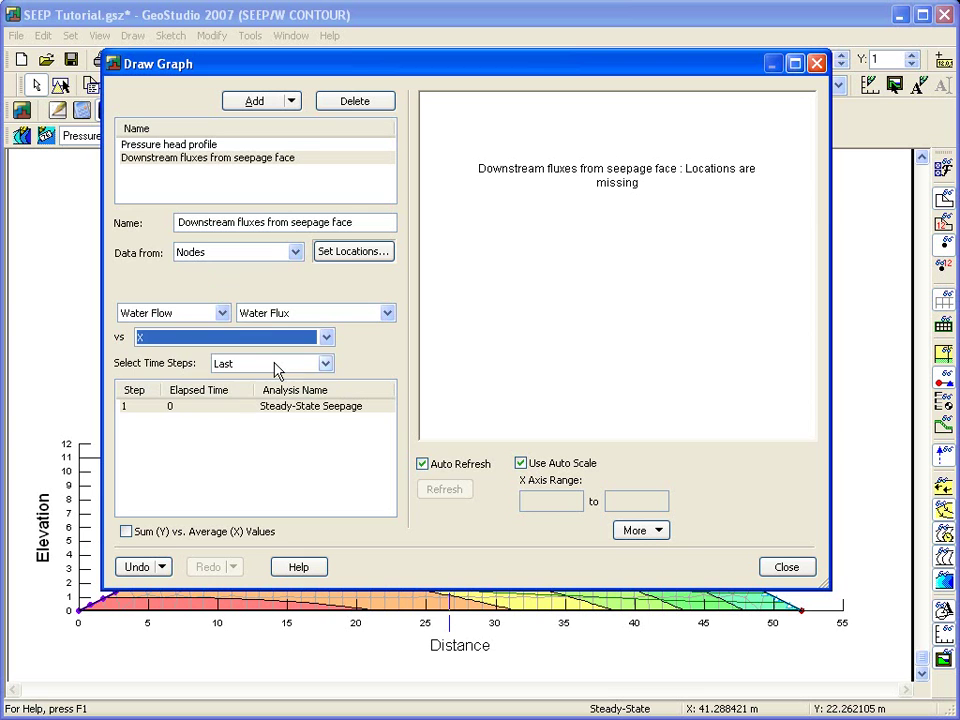
Select the downstream slope face as a geometry item and show the flux graph.
{"action": "left_click", "coordinate": [348, 256]}
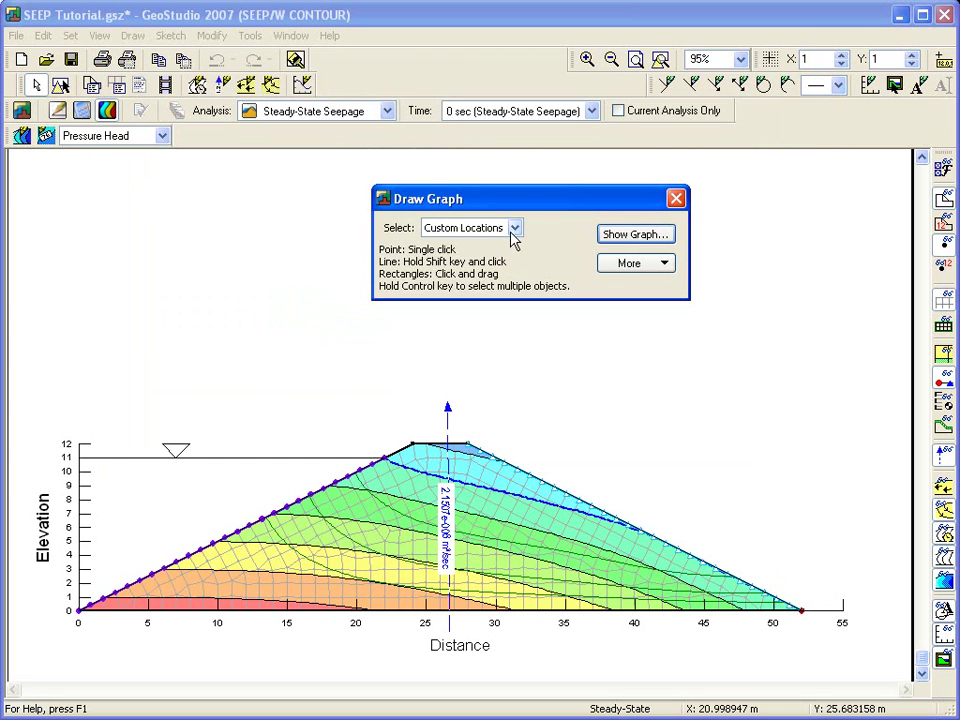
{"action": "left_click", "coordinate": [514, 229]}
{"action": "left_click", "coordinate": [497, 247]}
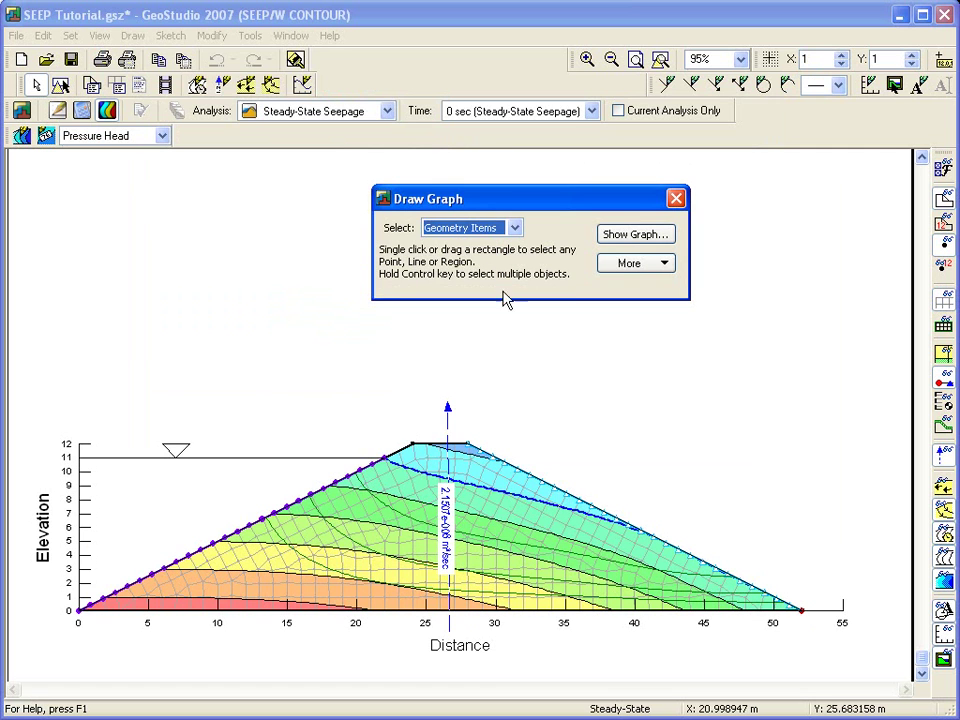
{"action": "left_click", "coordinate": [532, 478]}
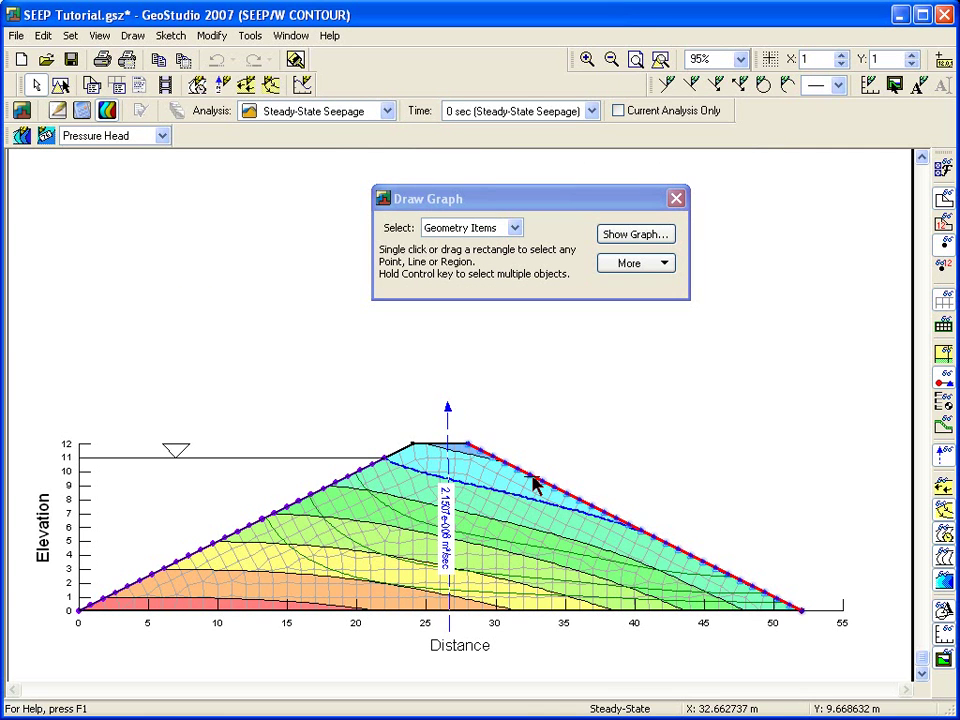
{"action": "left_click", "coordinate": [634, 236]}
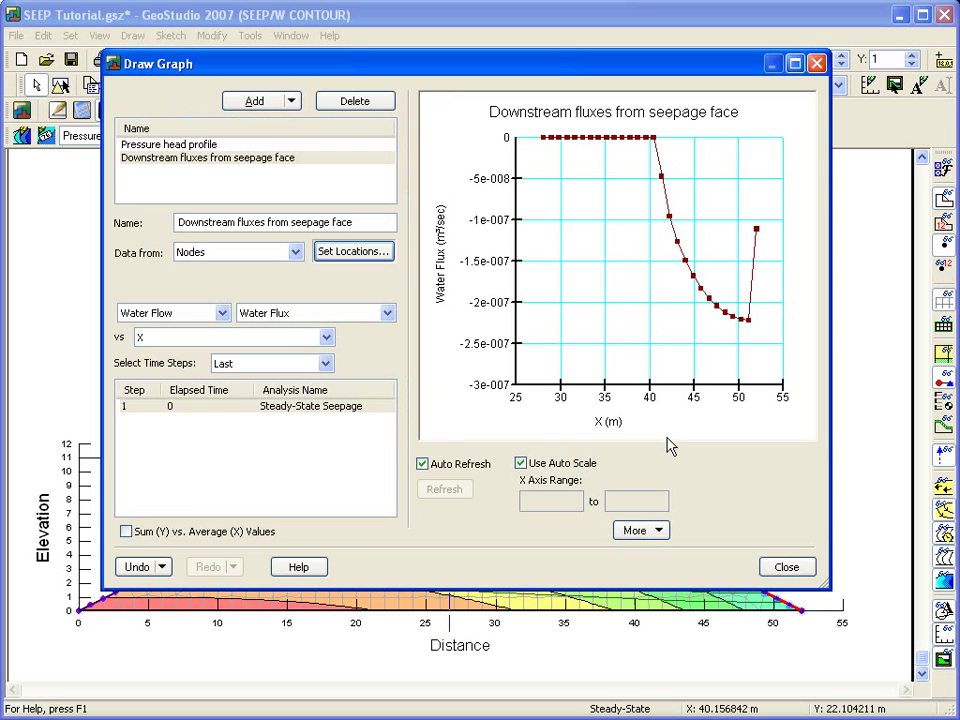
Close the graph window and save the Steady-State Seepage report as HTML.
{"action": "left_click", "coordinate": [785, 568]}
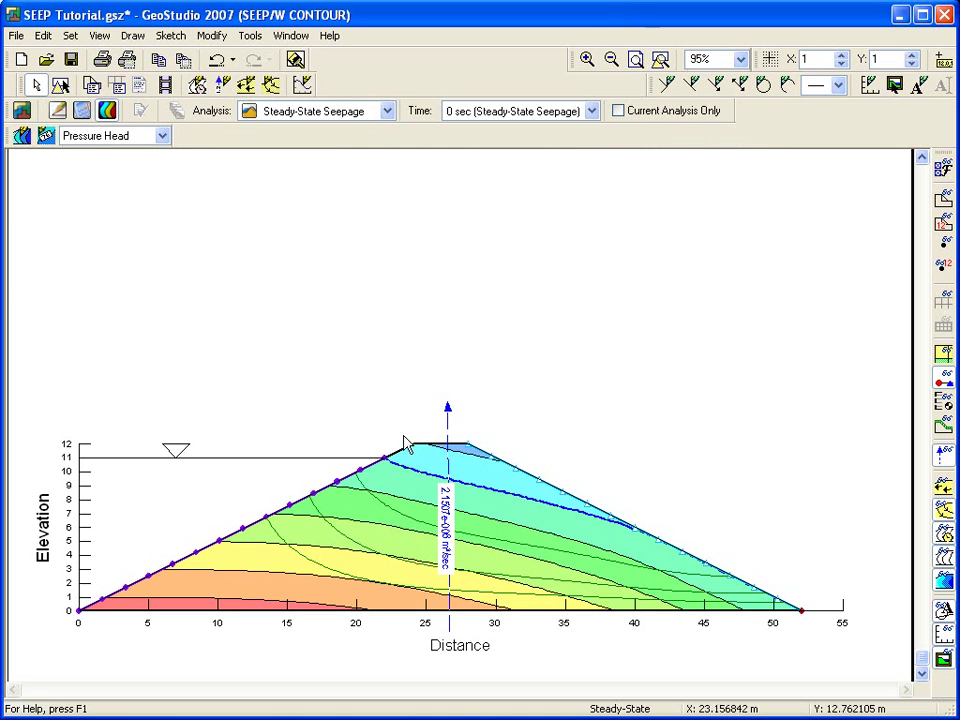
{"action": "left_click", "coordinate": [104, 38]}
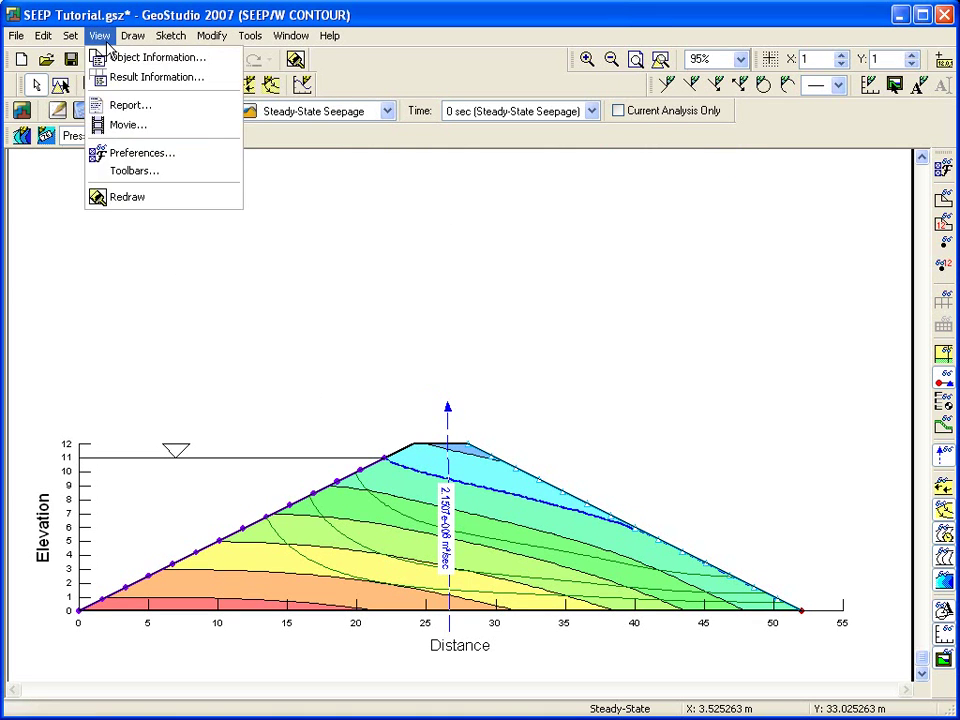
{"action": "left_click", "coordinate": [120, 107]}
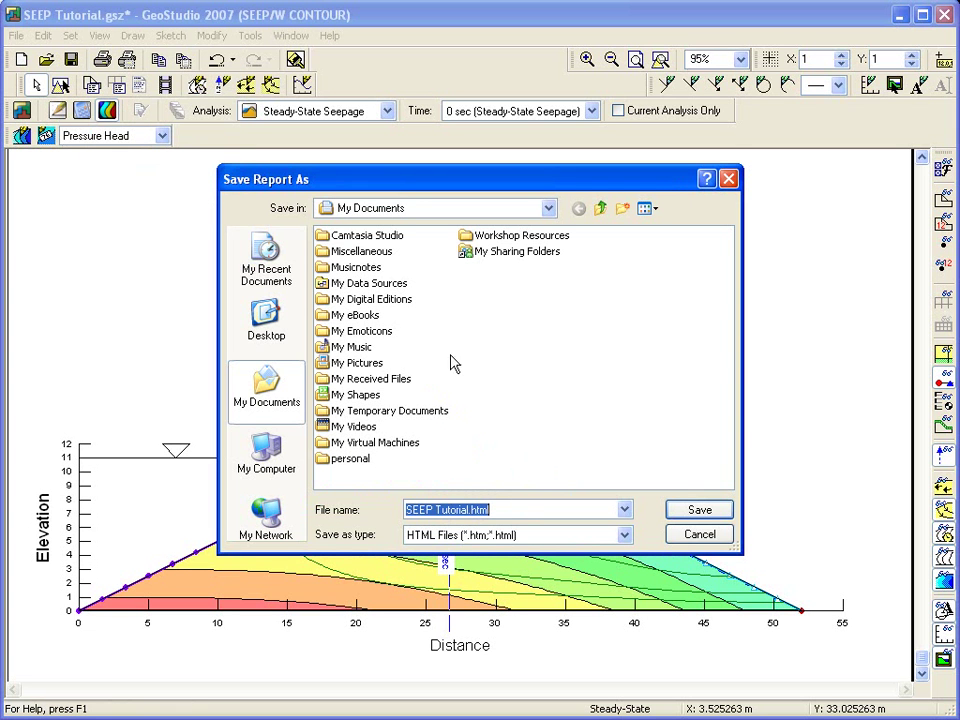
{"action": "left_click", "coordinate": [680, 512]}
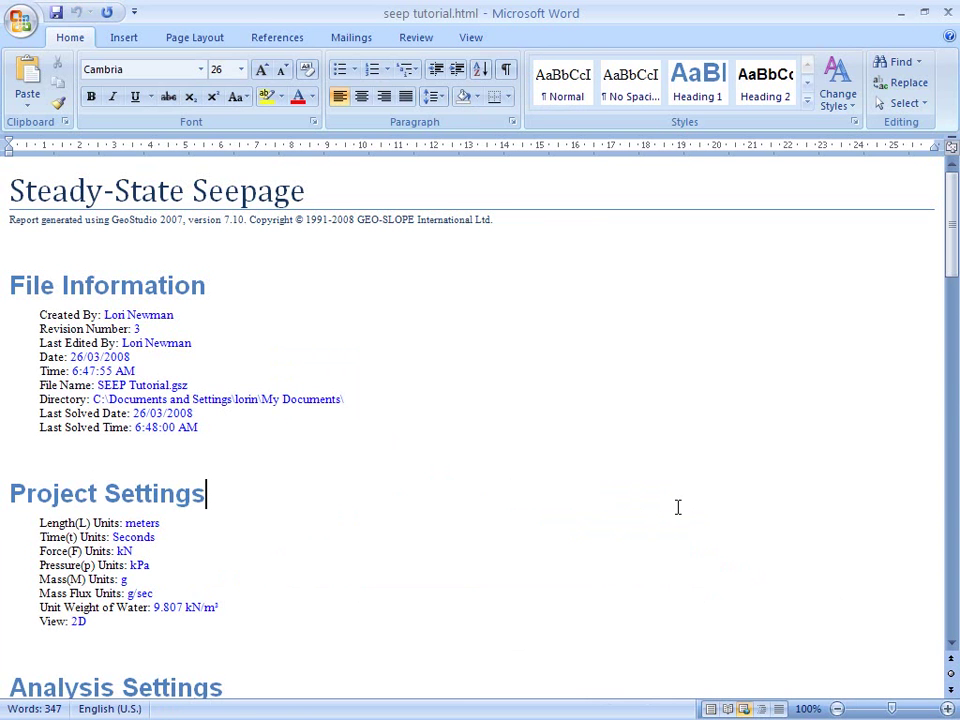
Scroll through the HTML seepage report in Word, then close Word.
{"action": "scroll", "coordinate": [677, 508], "scroll_direction": "down", "scroll_amount": 4}
{"action": "scroll", "coordinate": [677, 508], "scroll_direction": "down", "scroll_amount": 3}
{"action": "scroll", "coordinate": [677, 508], "scroll_direction": "down", "scroll_amount": 5}
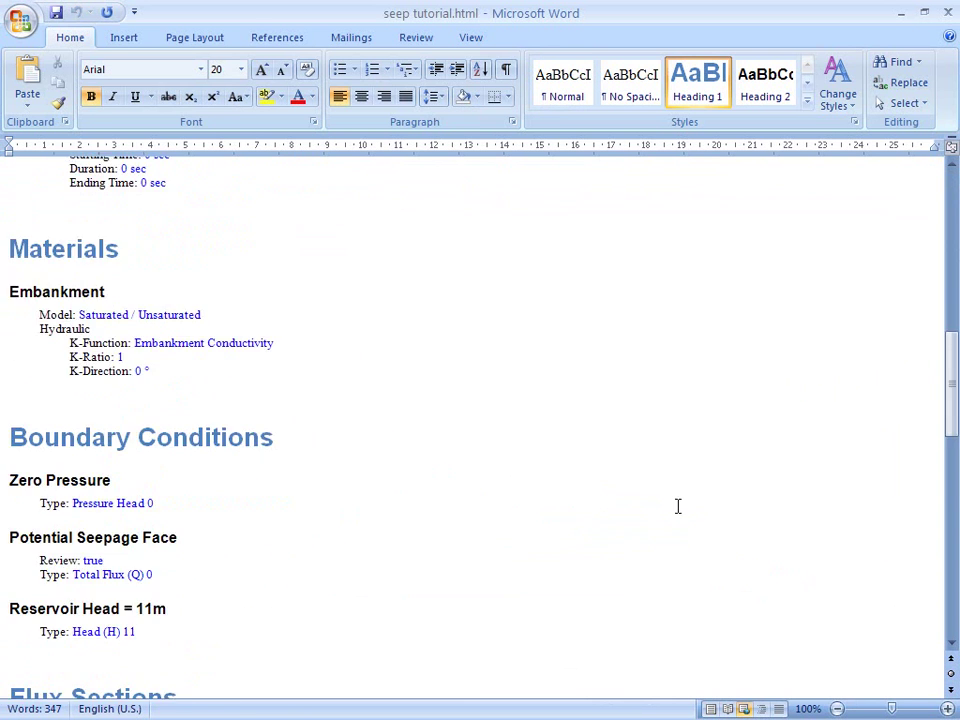
{"action": "scroll", "coordinate": [677, 504], "scroll_direction": "down", "scroll_amount": 4}
{"action": "scroll", "coordinate": [677, 504], "scroll_direction": "down", "scroll_amount": 3}
{"action": "scroll", "coordinate": [677, 504], "scroll_direction": "down", "scroll_amount": 2}
{"action": "scroll", "coordinate": [677, 504], "scroll_direction": "down", "scroll_amount": 2}
{"action": "scroll", "coordinate": [677, 504], "scroll_direction": "down", "scroll_amount": 1}
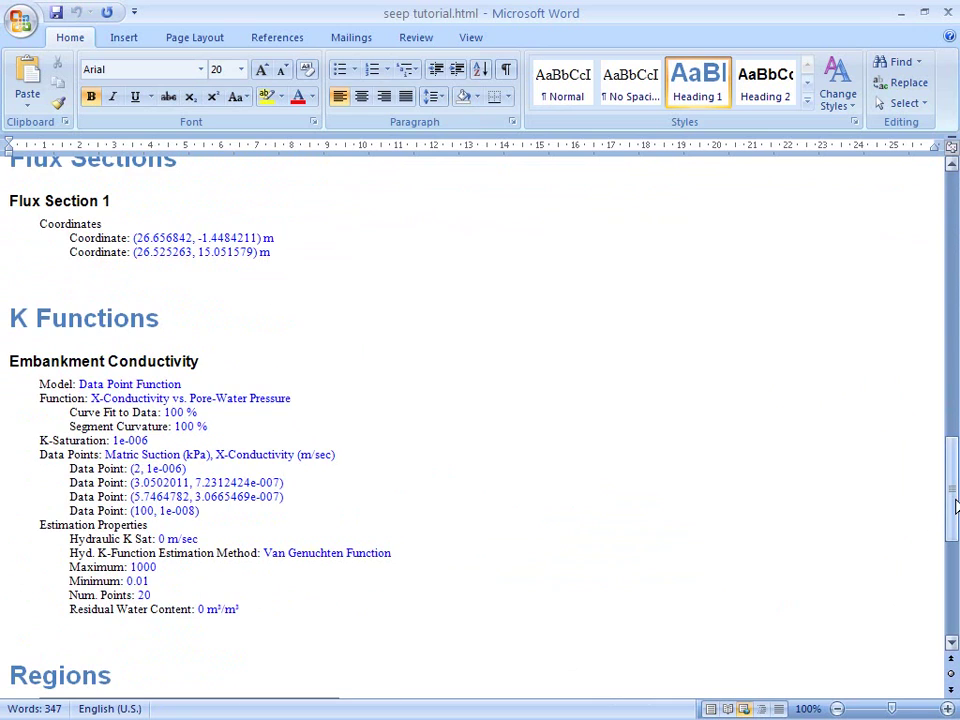
{"action": "scroll", "coordinate": [923, 545], "scroll_direction": "up", "scroll_amount": 2}
{"action": "scroll", "coordinate": [923, 545], "scroll_direction": "up", "scroll_amount": 10}
{"action": "scroll", "coordinate": [930, 400], "scroll_direction": "up", "scroll_amount": 6}
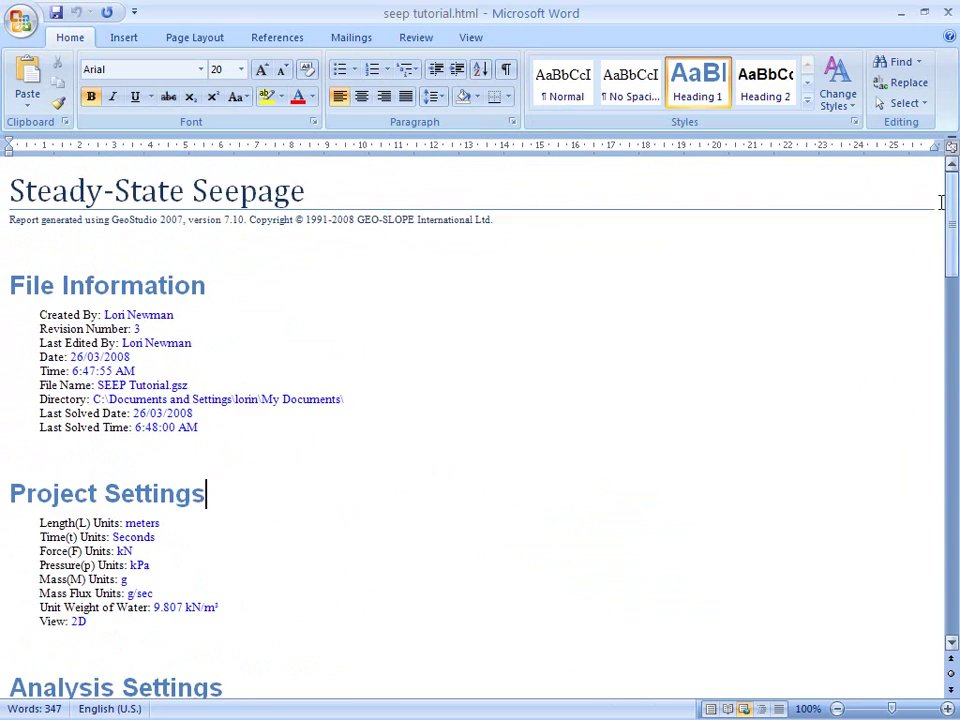
{"action": "left_click", "coordinate": [947, 12]}
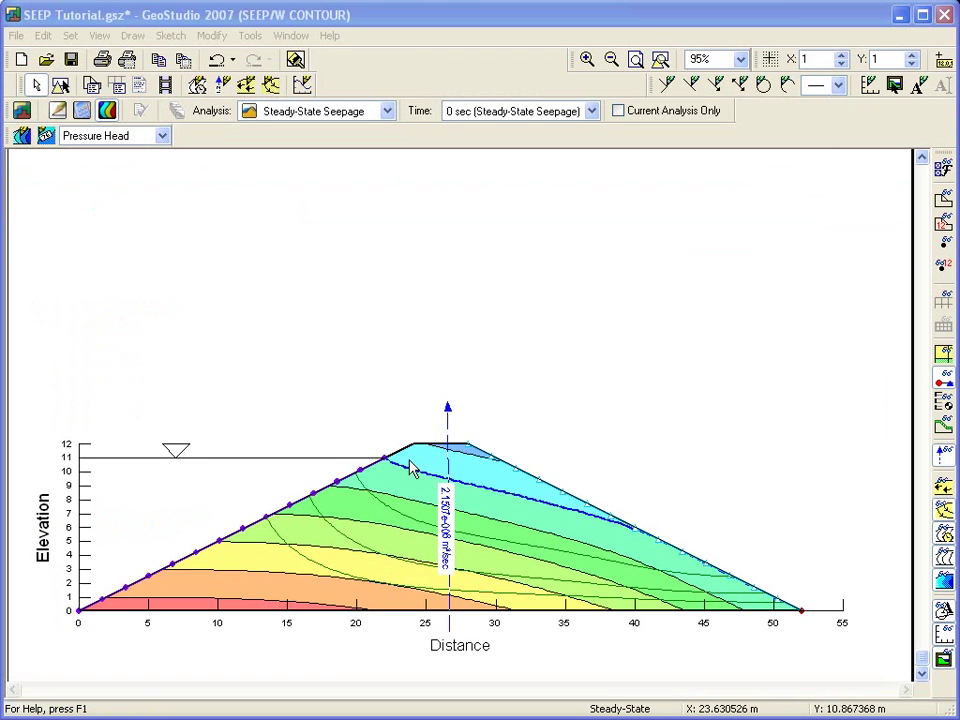
Return to Define view, view Boundary Conditions help, then show the project overview.
{"action": "left_click", "coordinate": [58, 112]}
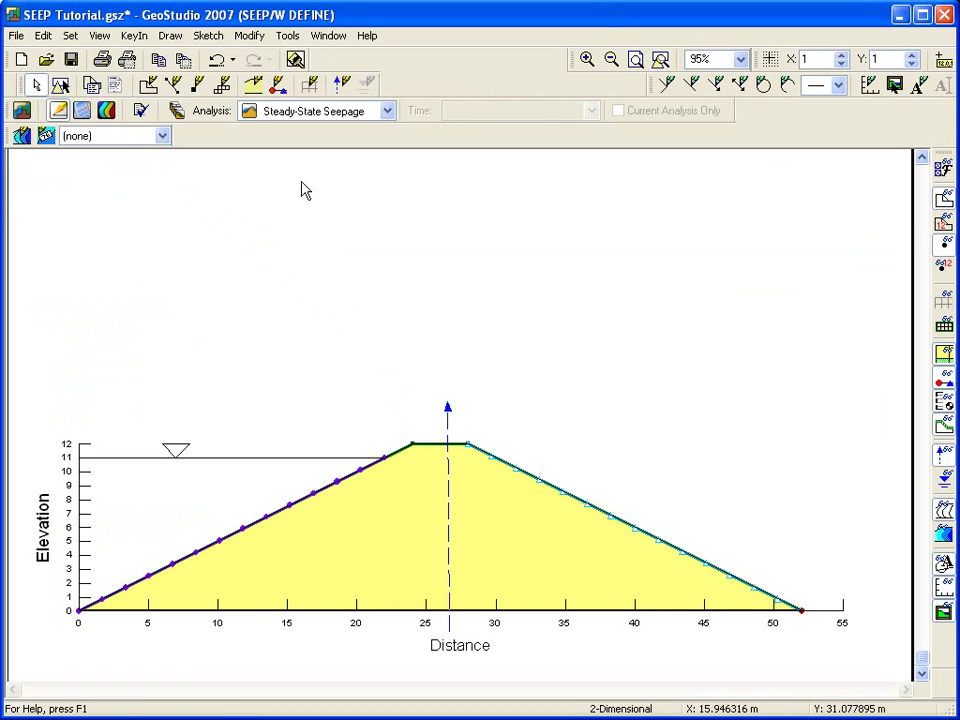
{"action": "left_click", "coordinate": [280, 84]}
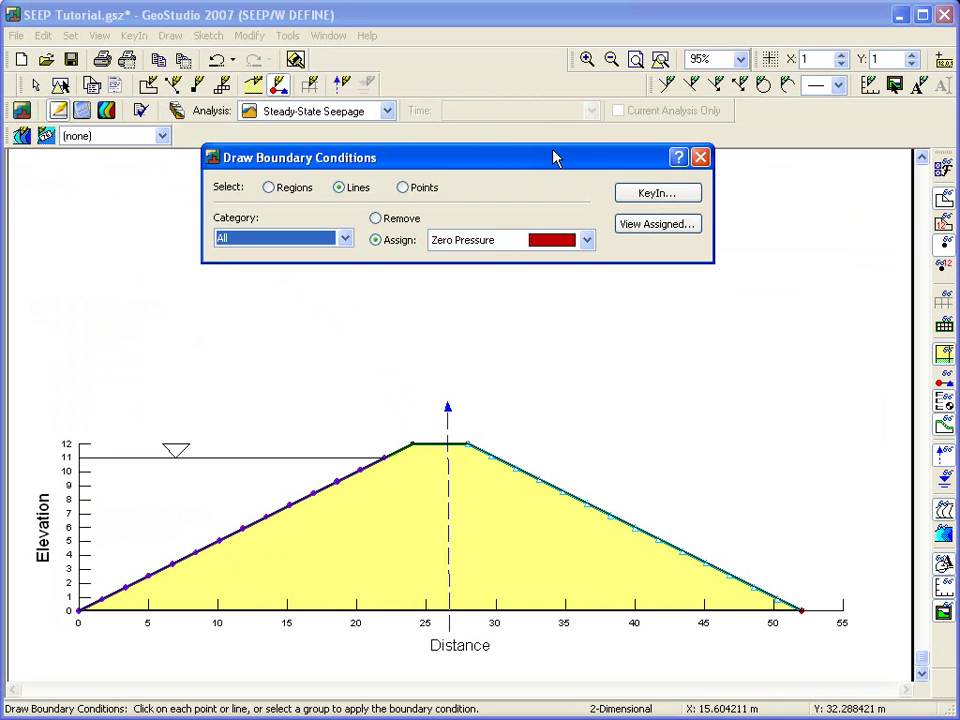
{"action": "left_click", "coordinate": [676, 159]}
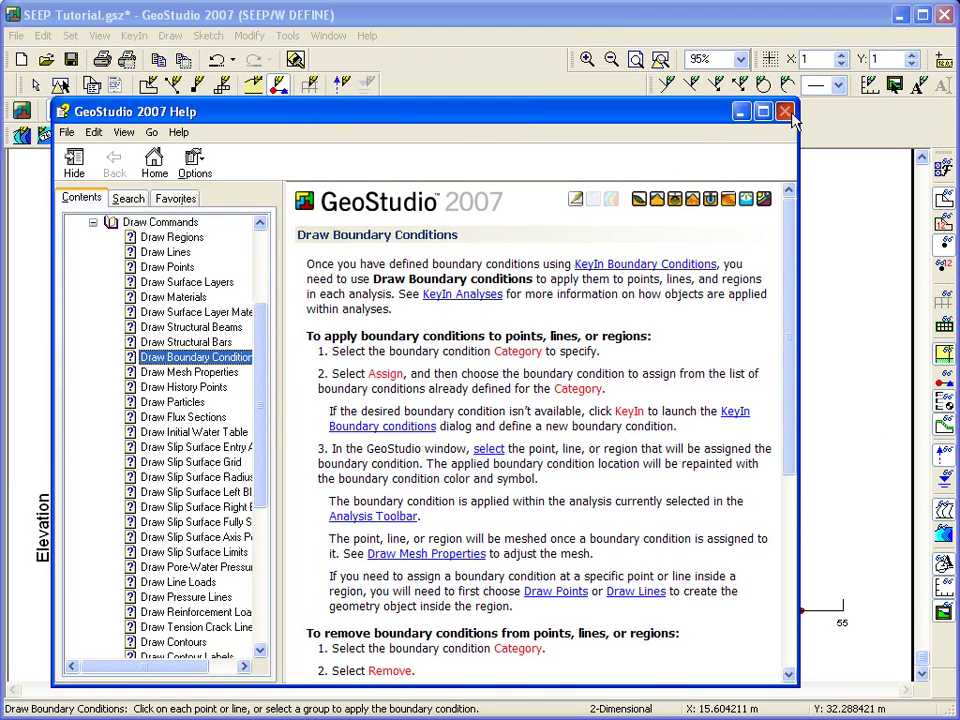
{"action": "left_click", "coordinate": [787, 112]}
{"action": "left_click", "coordinate": [697, 158]}
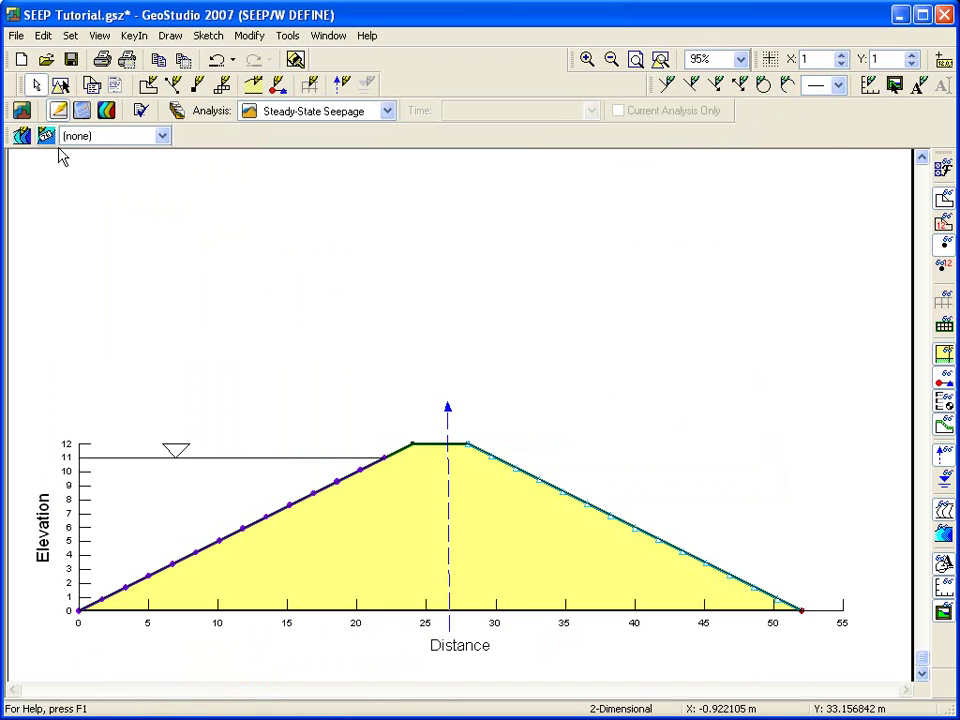
{"action": "left_click", "coordinate": [22, 110]}
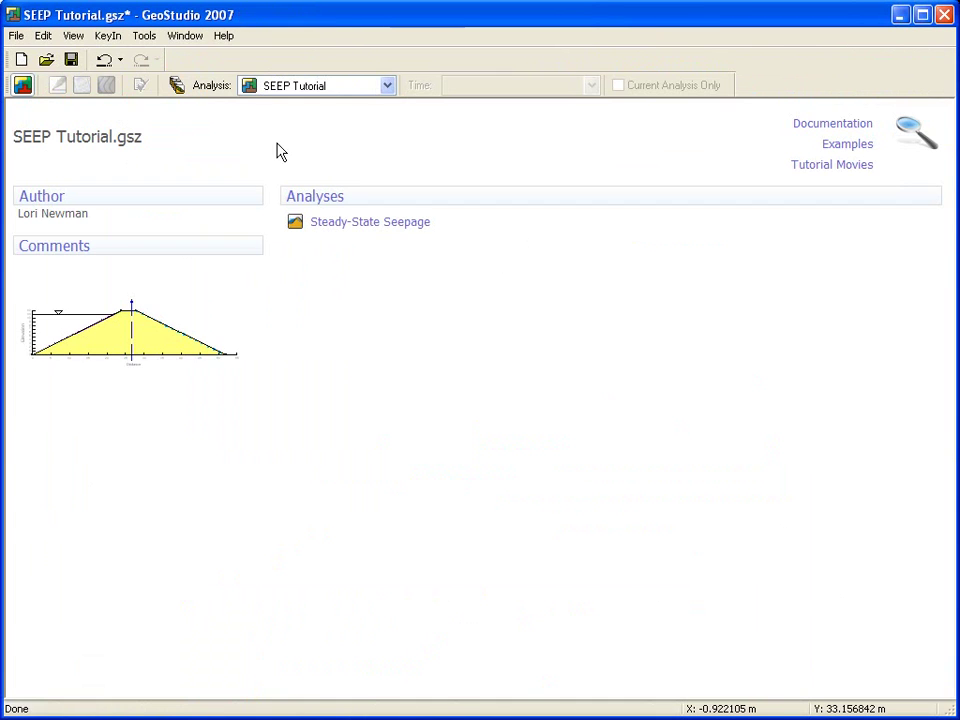
Search documentation examples for transient seepage, then reopen the Steady-State Seepage analysis.
{"action": "left_click", "coordinate": [801, 133]}
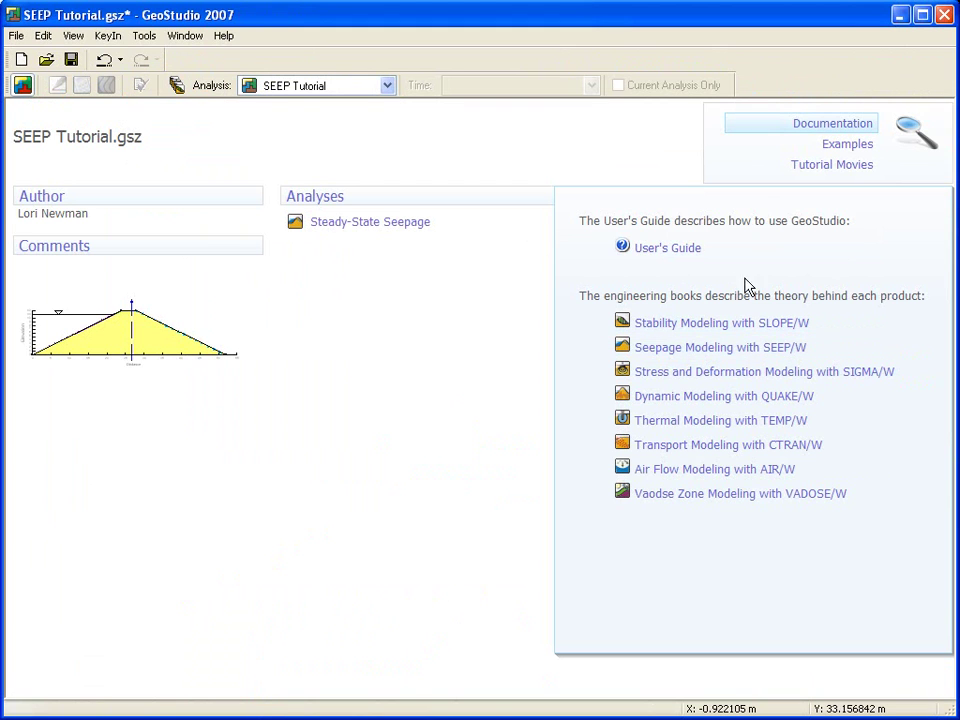
{"action": "left_click", "coordinate": [845, 146]}
{"action": "type", "text": "transient"}
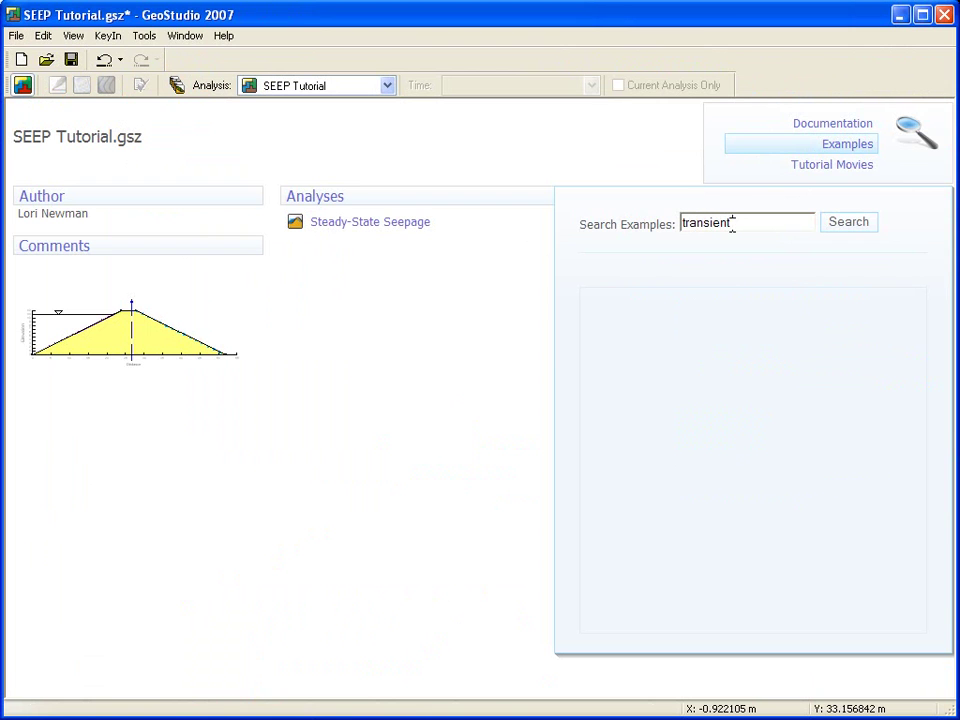
{"action": "type", "text": "seepage"}
{"action": "key", "text": "Return"}
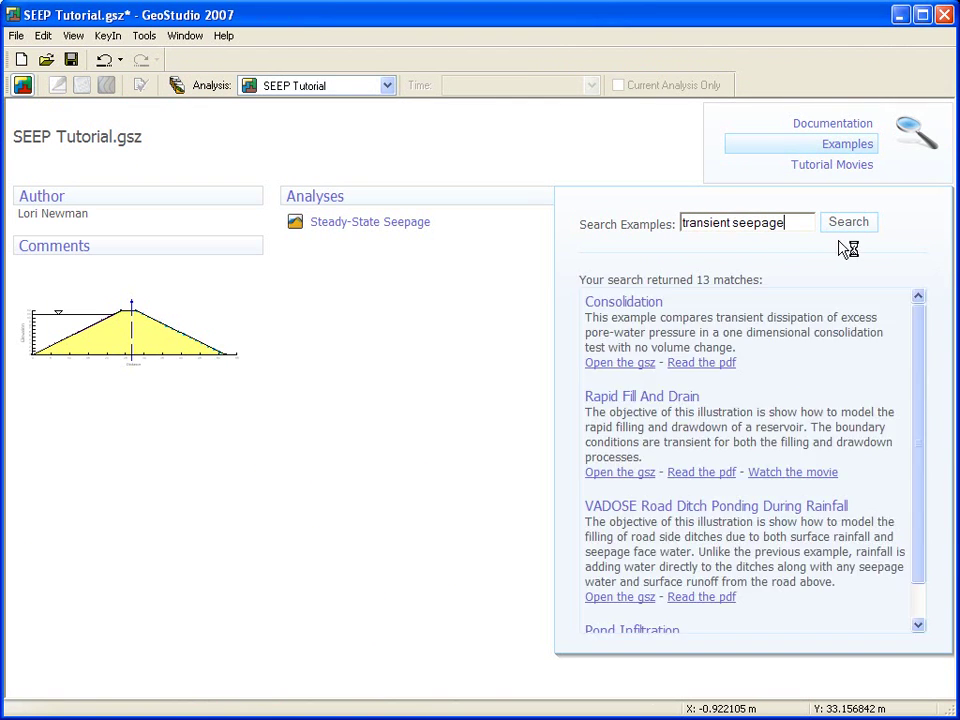
{"action": "left_click", "coordinate": [352, 236]}
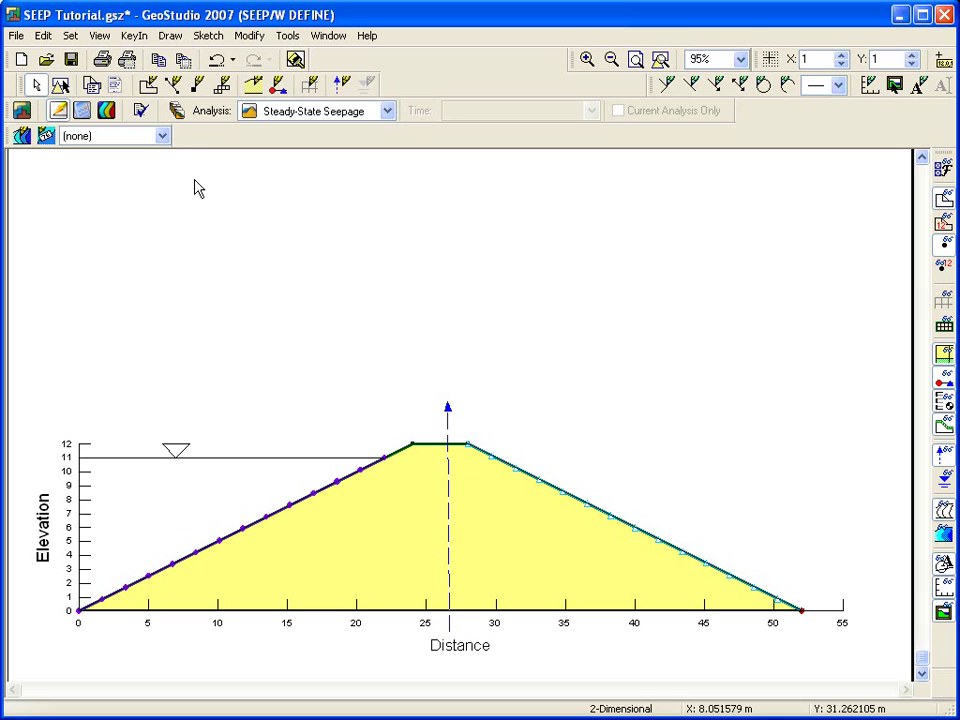
Show the KeyIn menu's model definition commands, starting with analyses.
{"action": "left_click", "coordinate": [132, 35]}
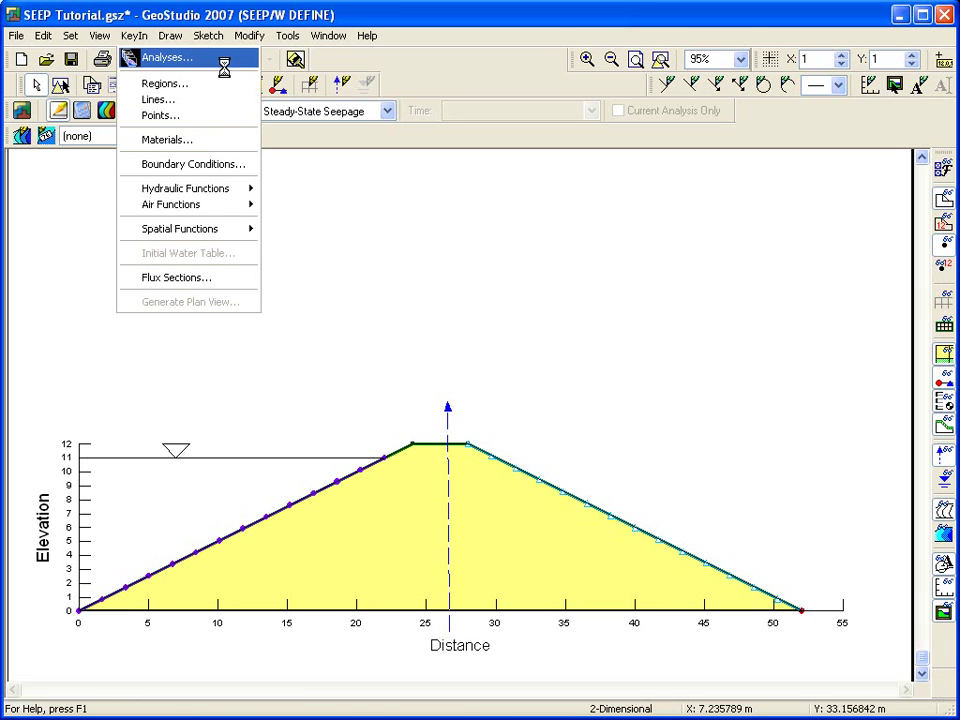
Clone the Steady-State Seepage analysis in the KeyIn Analyses window.
{"action": "left_click", "coordinate": [250, 62]}
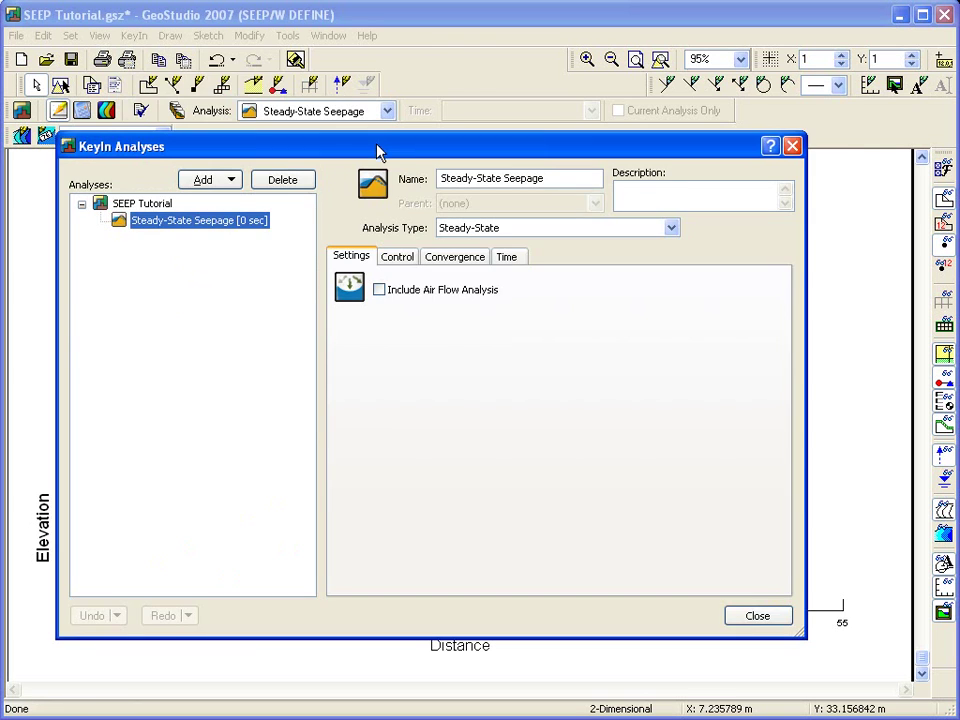
{"action": "left_click_drag", "start_coordinate": [378, 150], "coordinate": [418, 85]}
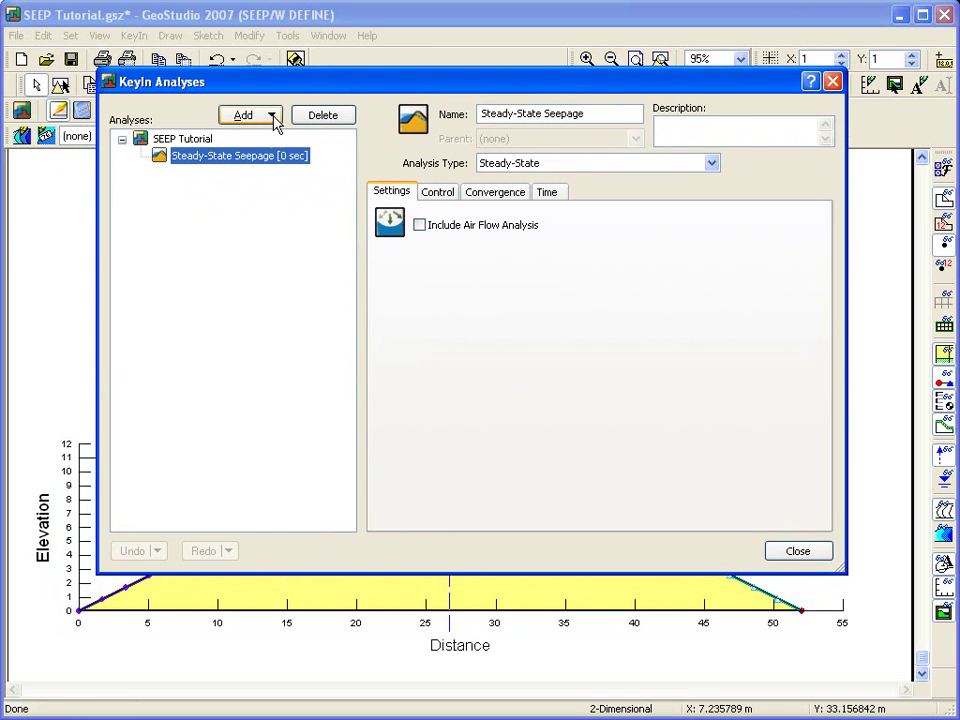
{"action": "left_click", "coordinate": [273, 116]}
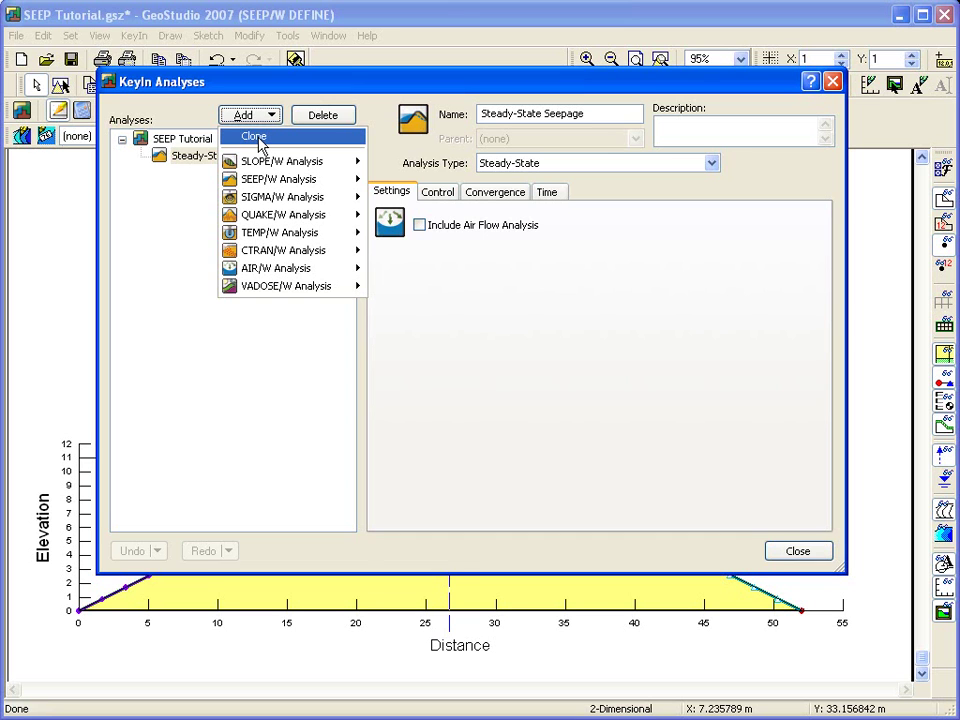
{"action": "left_click", "coordinate": [257, 137]}
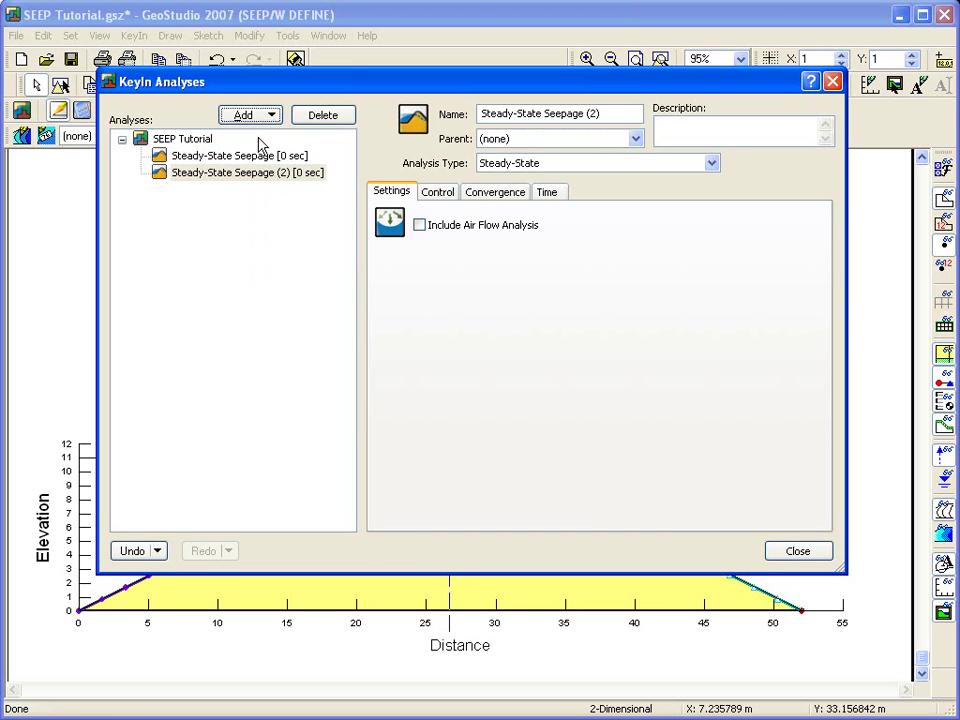
Rename the clone 'Steady-State Seepage with blanket drain' with Parent set to (none).
{"action": "left_click_drag", "start_coordinate": [587, 113], "coordinate": [618, 115]}
{"action": "type", "text": "with blanke"}
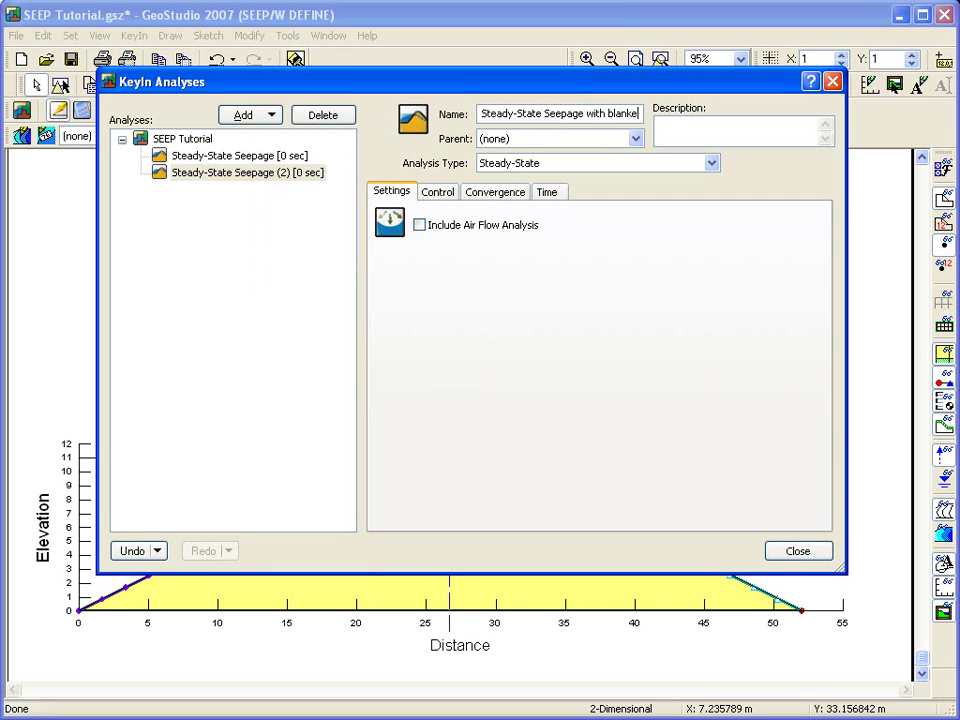
{"action": "type", "text": "t drain"}
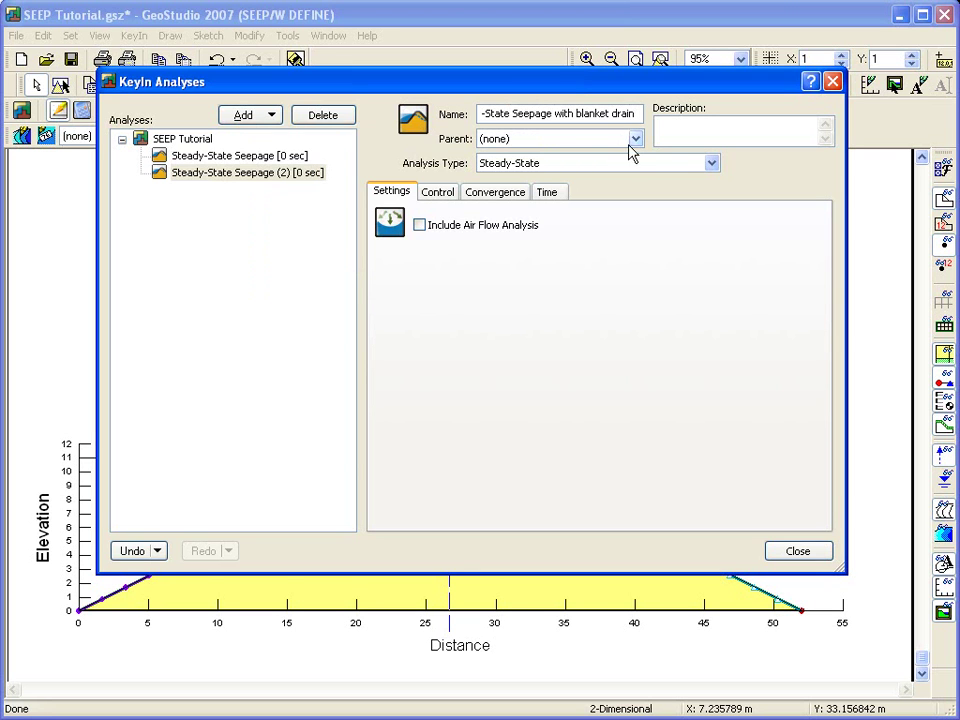
{"action": "left_click", "coordinate": [635, 139]}
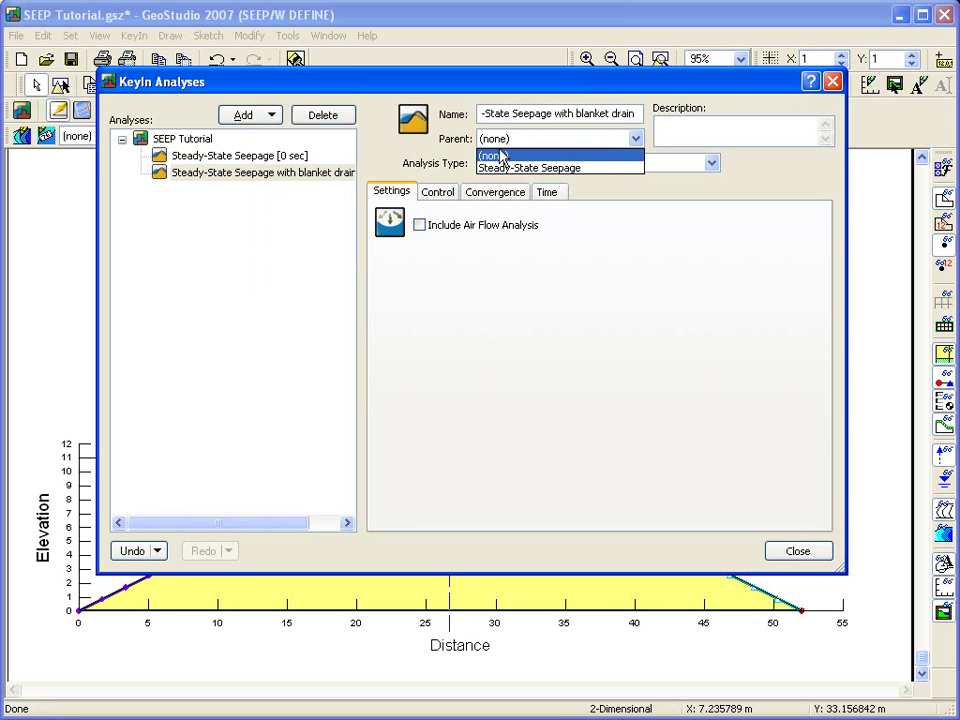
{"action": "left_click", "coordinate": [500, 158]}
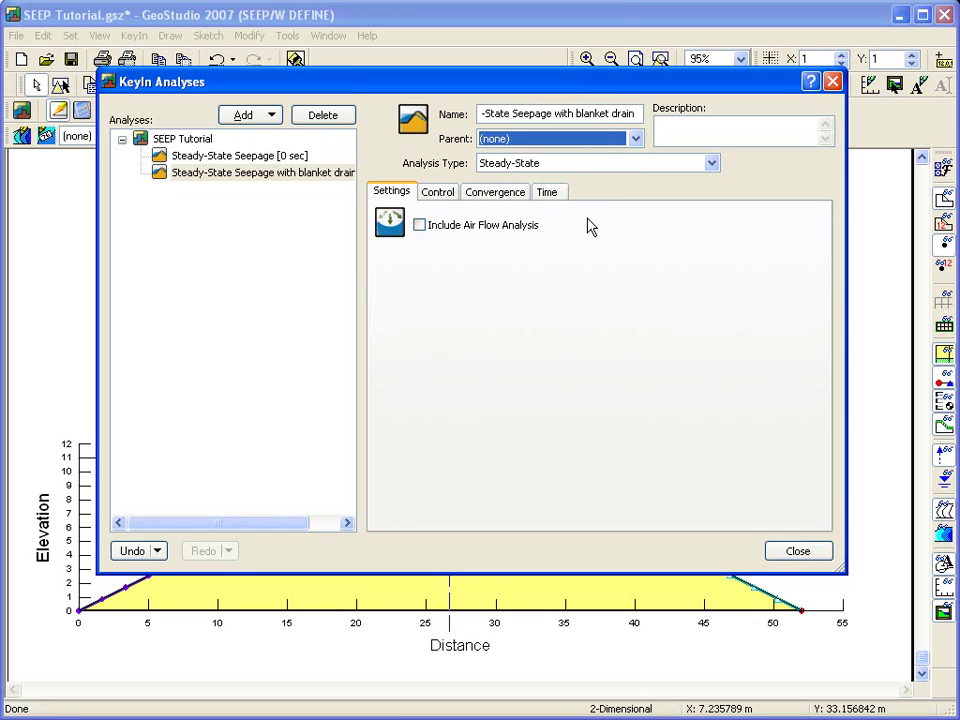
{"action": "left_click", "coordinate": [800, 557]}
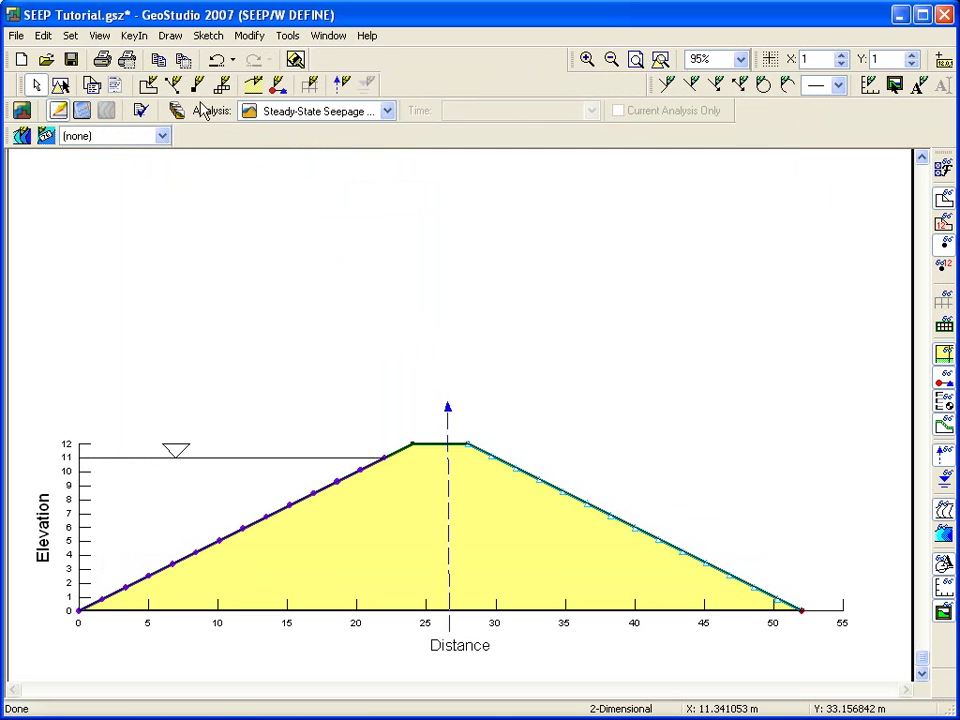
Add a geometry point on the dam base at x = 45 m.
{"action": "left_click", "coordinate": [172, 36]}
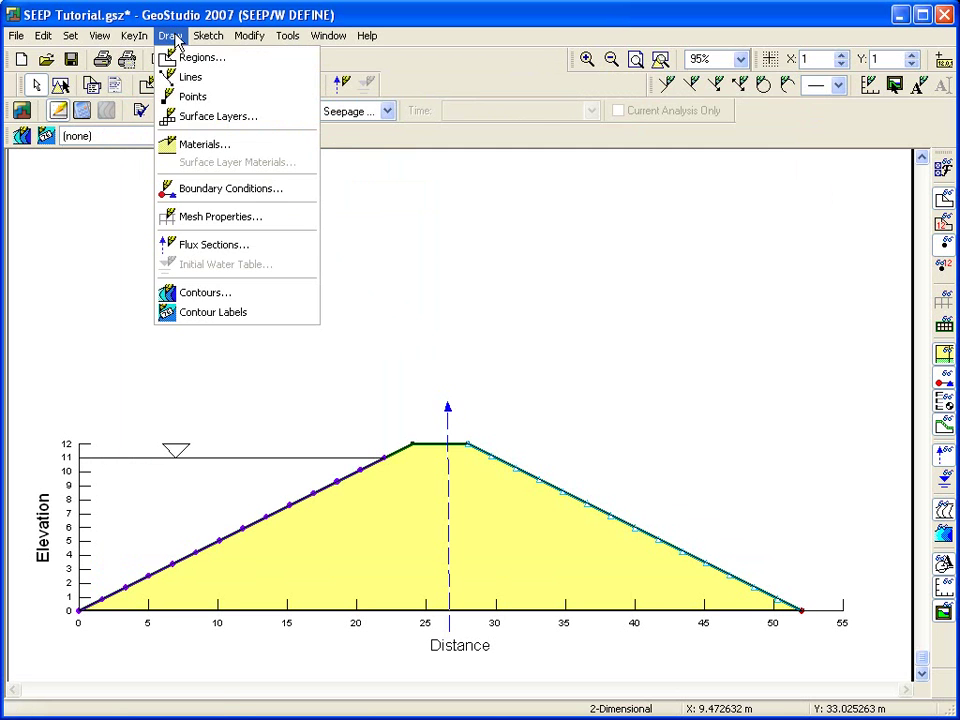
{"action": "left_click", "coordinate": [193, 97]}
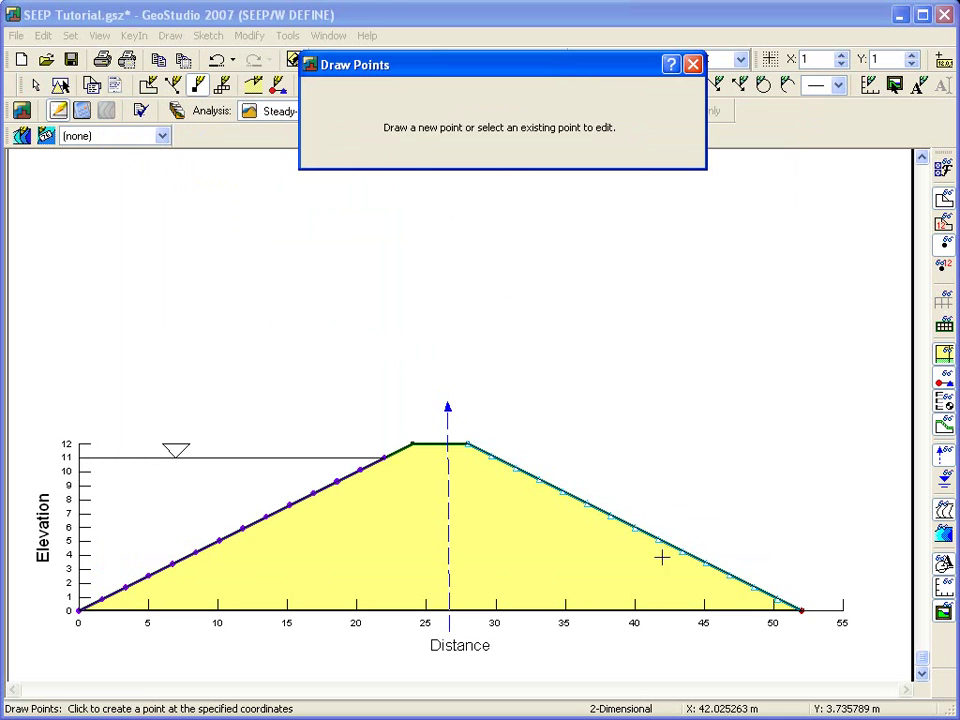
{"action": "left_click", "coordinate": [704, 610]}
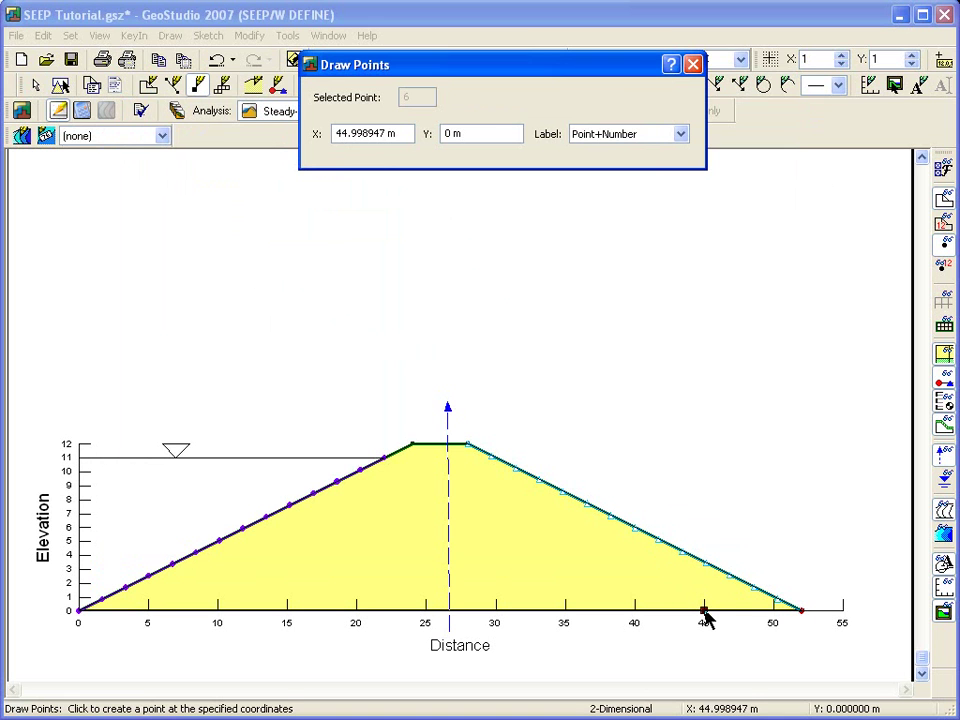
{"action": "left_click", "coordinate": [693, 66]}
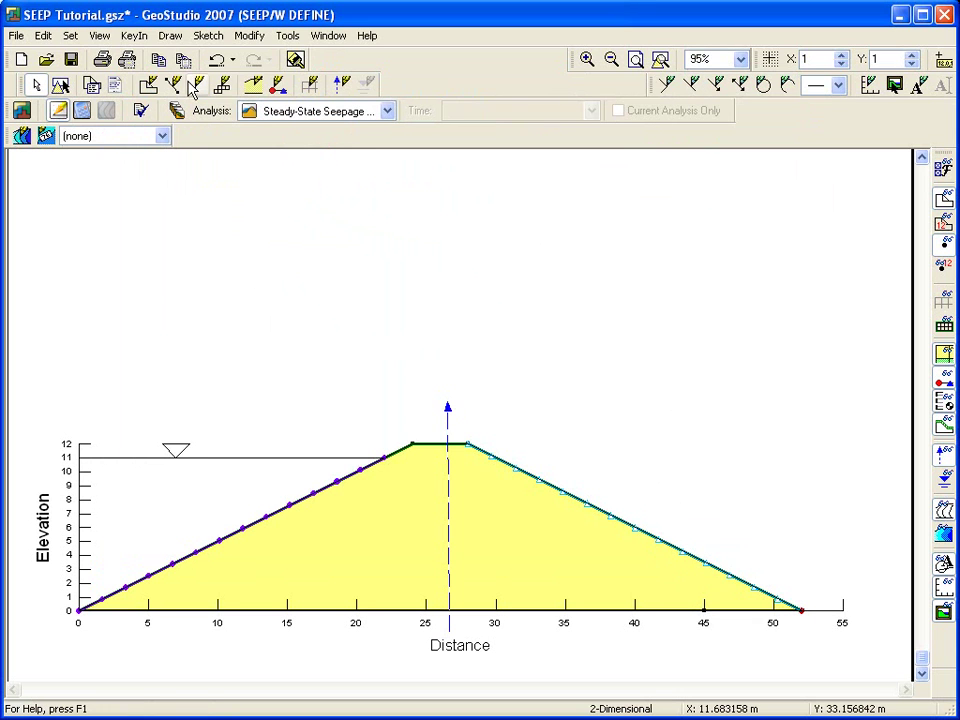
Assign Zero Pressure to the dam base from 45 m to the downstream toe.
{"action": "left_click", "coordinate": [170, 36]}
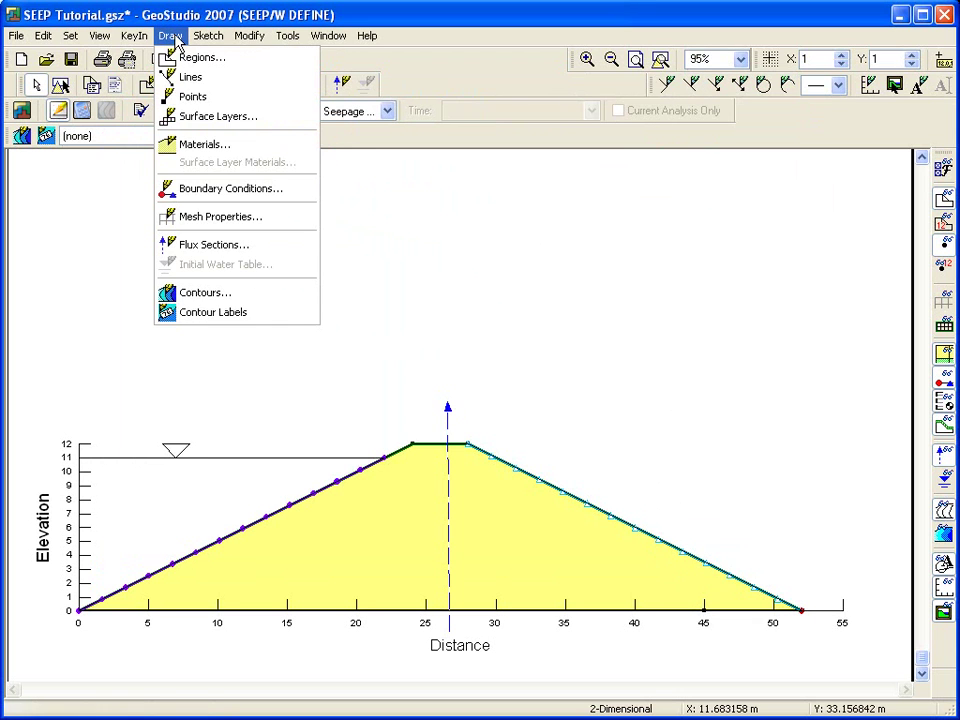
{"action": "left_click", "coordinate": [190, 190]}
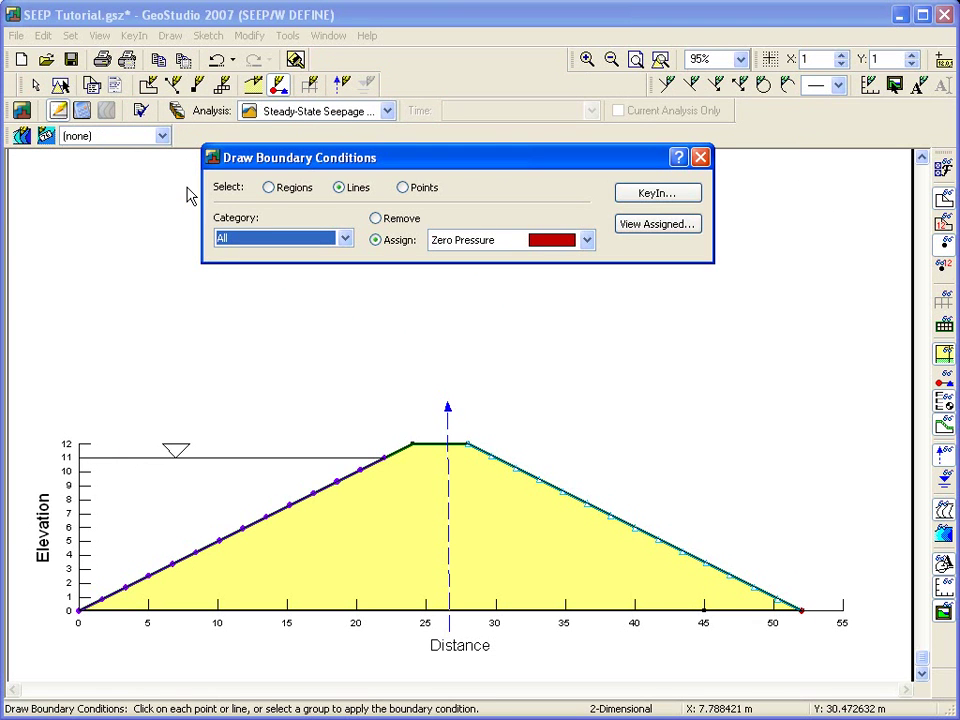
{"action": "left_click", "coordinate": [740, 611]}
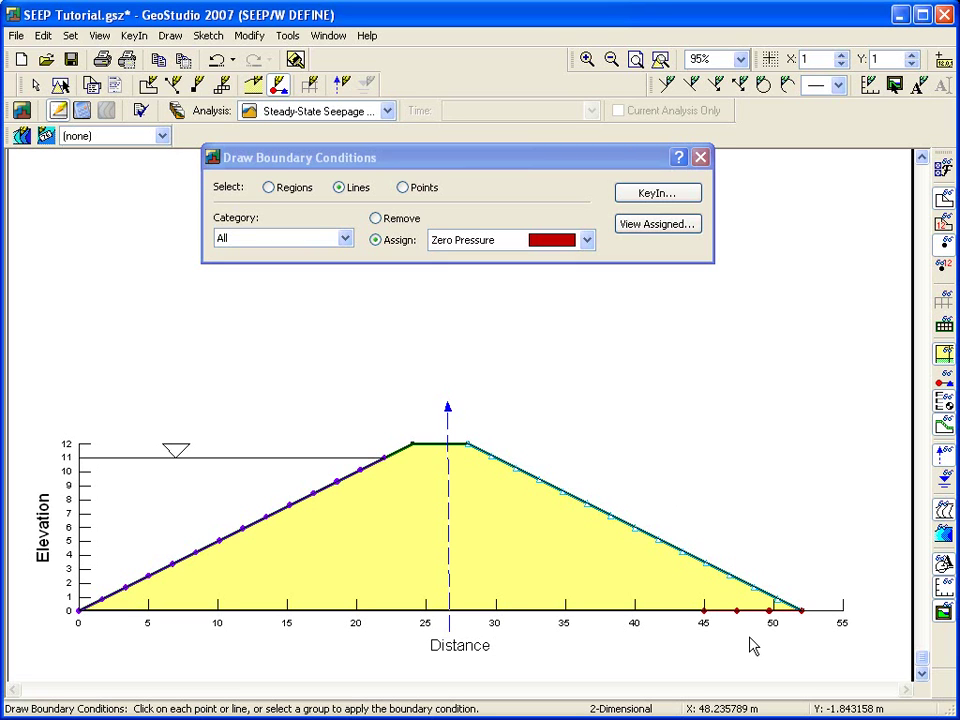
{"action": "left_click", "coordinate": [702, 161]}
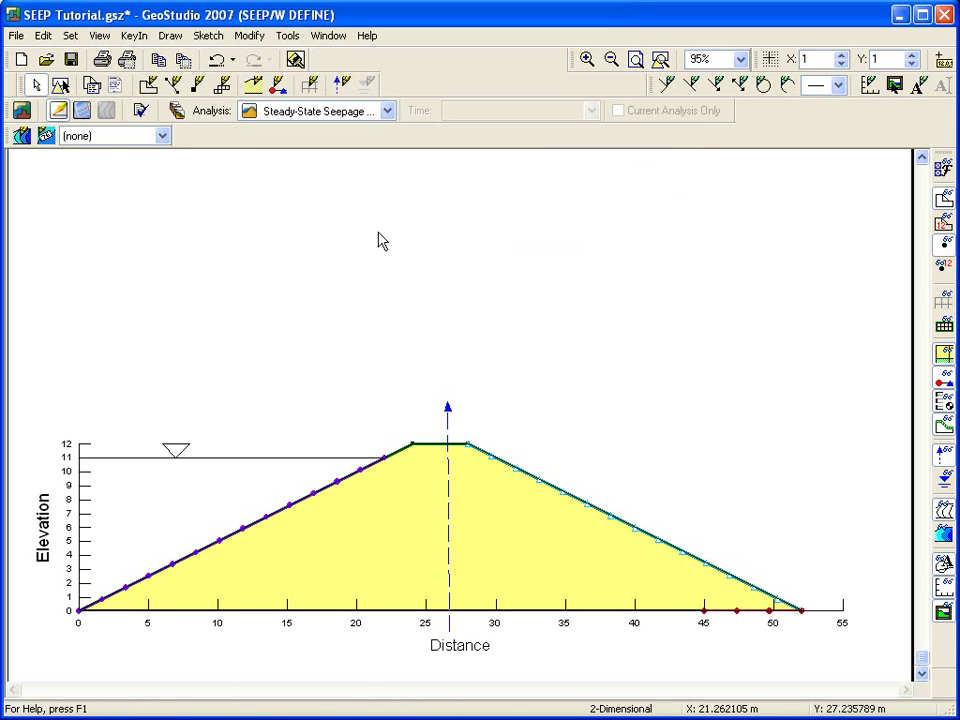
Save the project, solve the blanket-drain analysis, and display its pressure-head contours.
{"action": "left_click", "coordinate": [82, 111]}
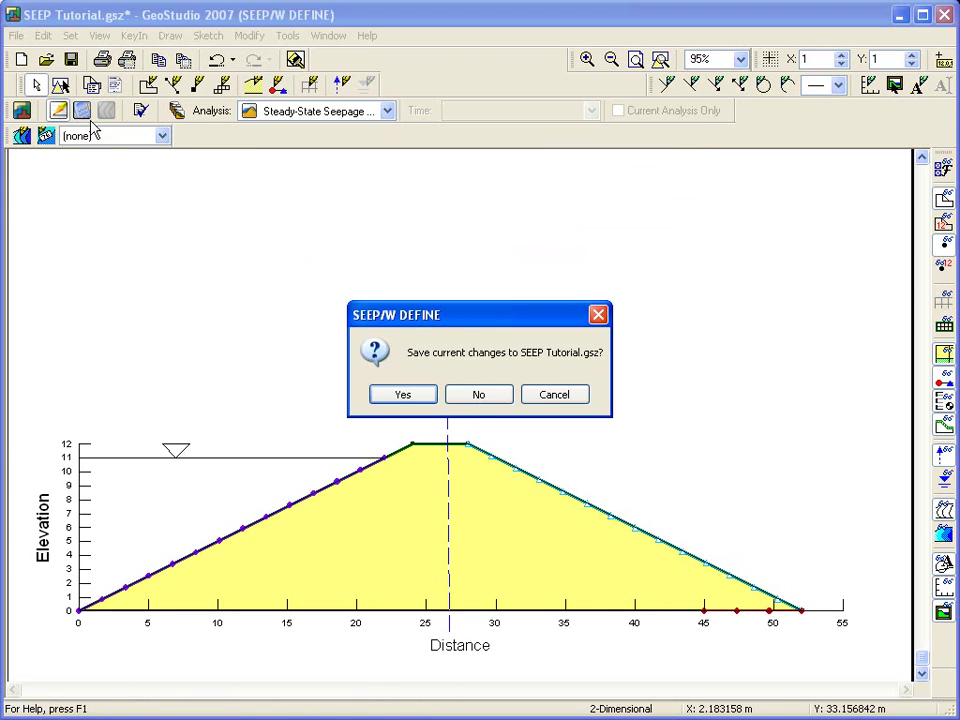
{"action": "left_click", "coordinate": [403, 394]}
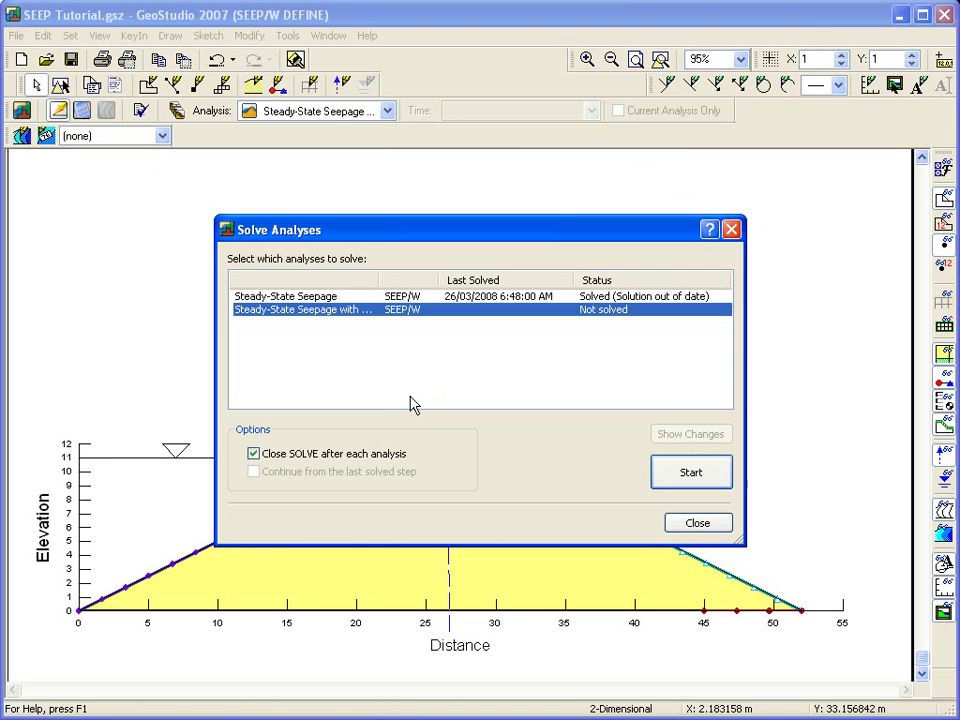
{"action": "left_click", "coordinate": [688, 472]}
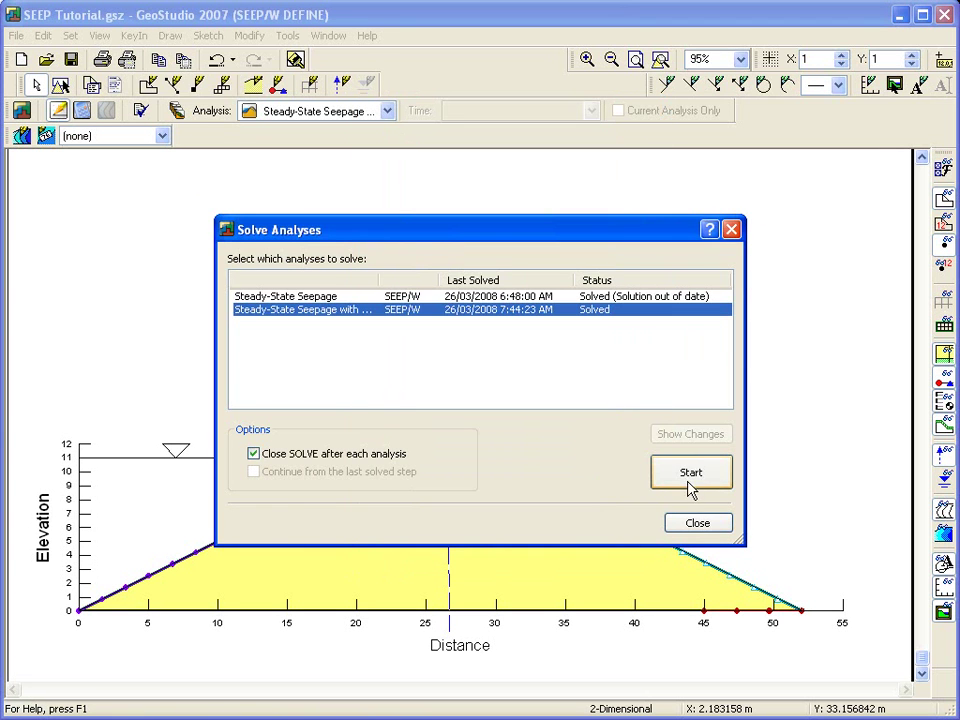
{"action": "left_click", "coordinate": [697, 522]}
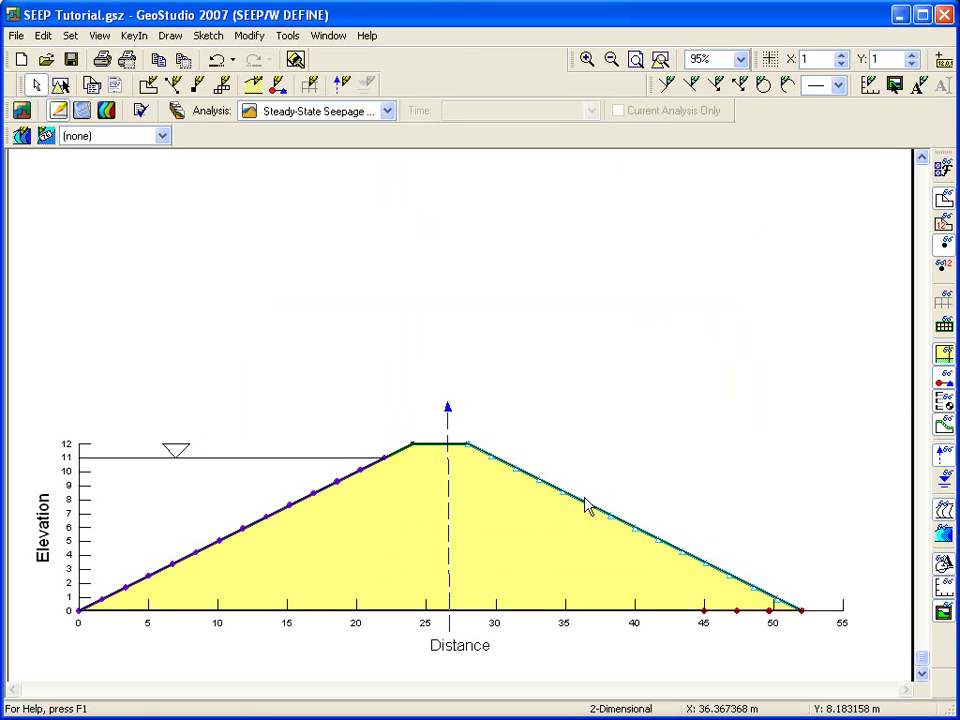
{"action": "left_click", "coordinate": [112, 116]}
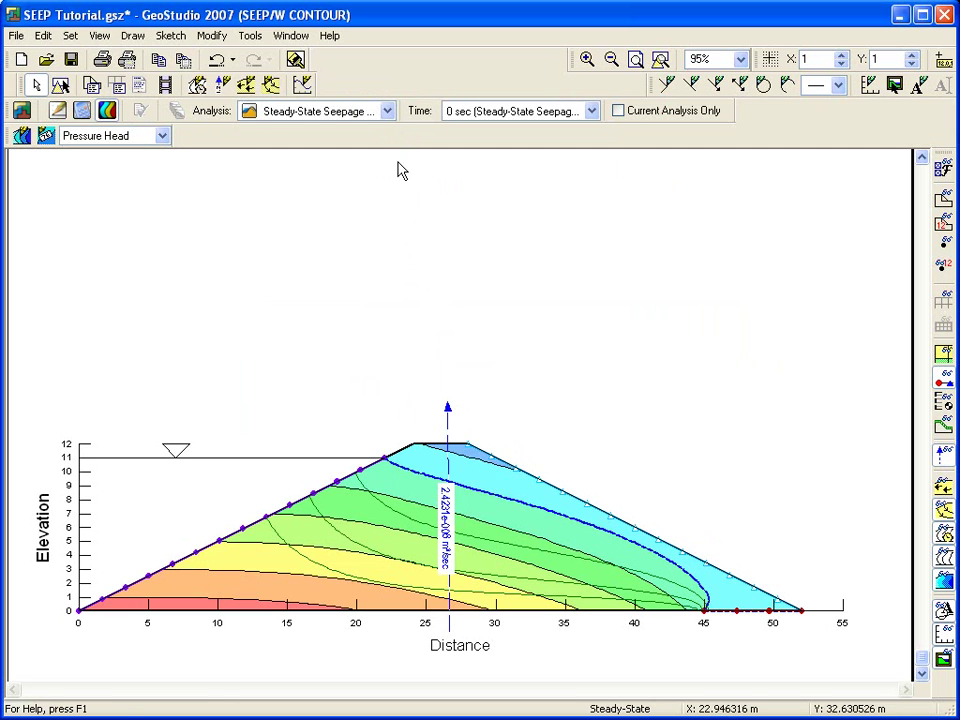
{"action": "left_click", "coordinate": [387, 112]}
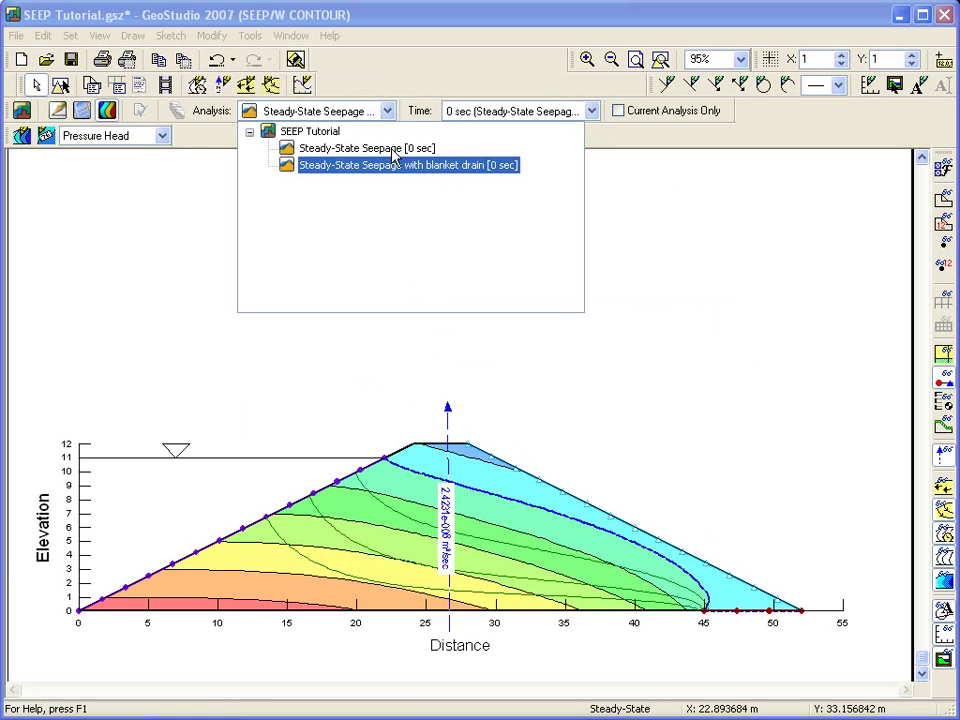
{"action": "left_click", "coordinate": [393, 150]}
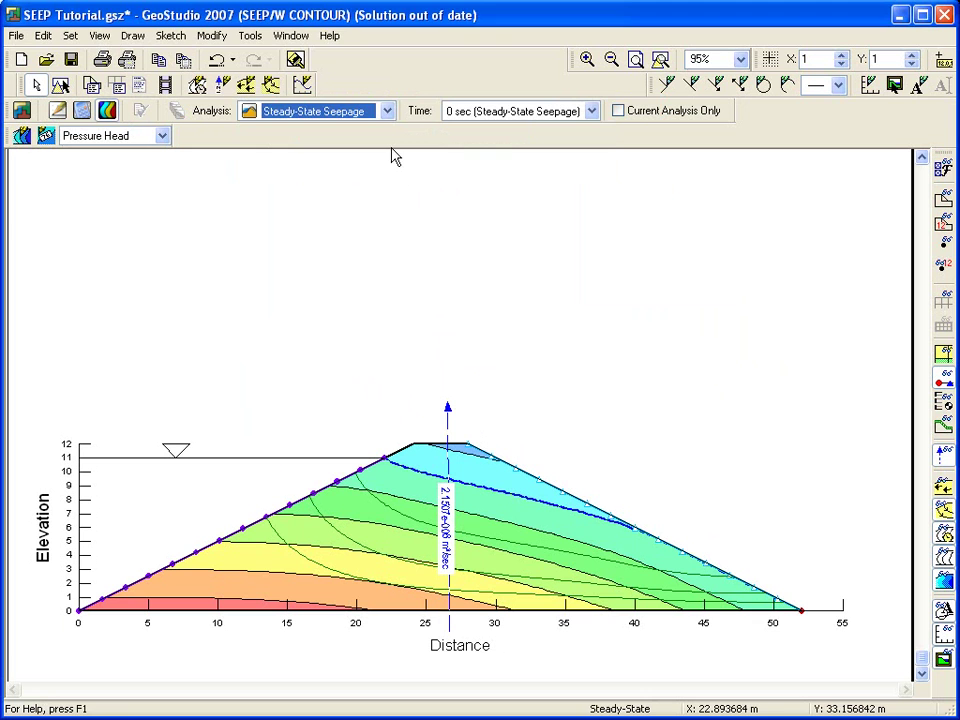
{"action": "left_click", "coordinate": [389, 112]}
{"action": "left_click", "coordinate": [388, 173]}
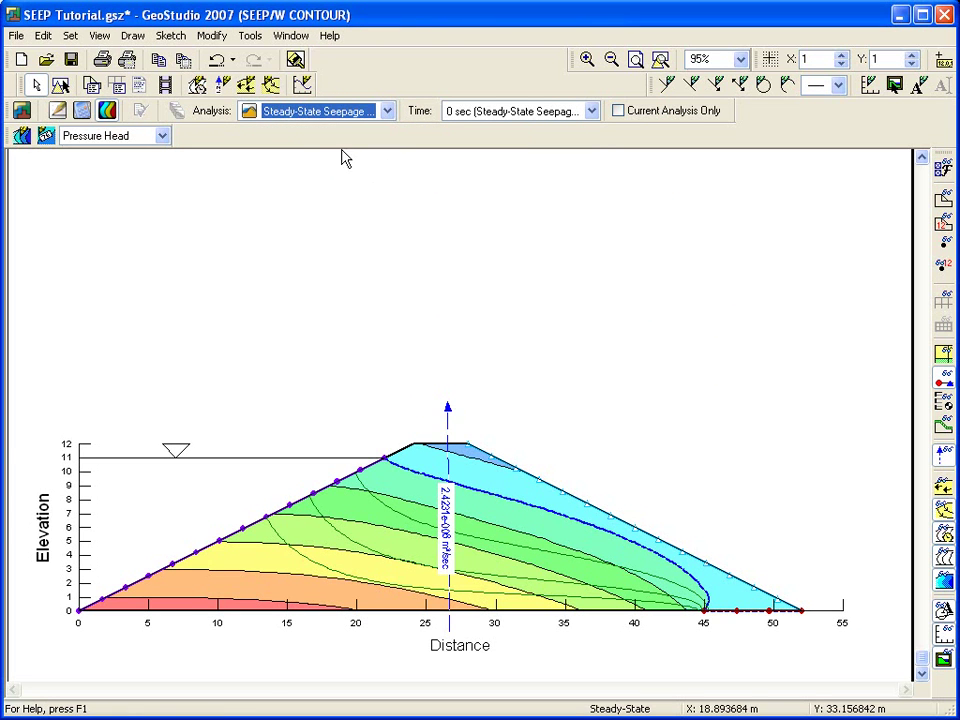
{"action": "left_click", "coordinate": [271, 85]}
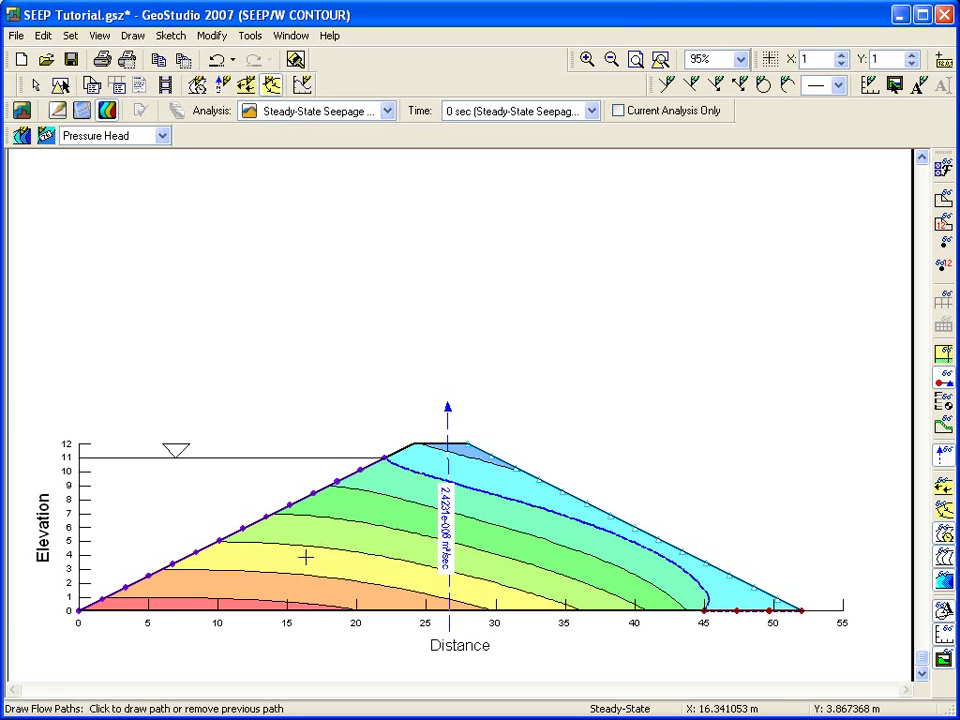
{"action": "key", "text": "Escape"}
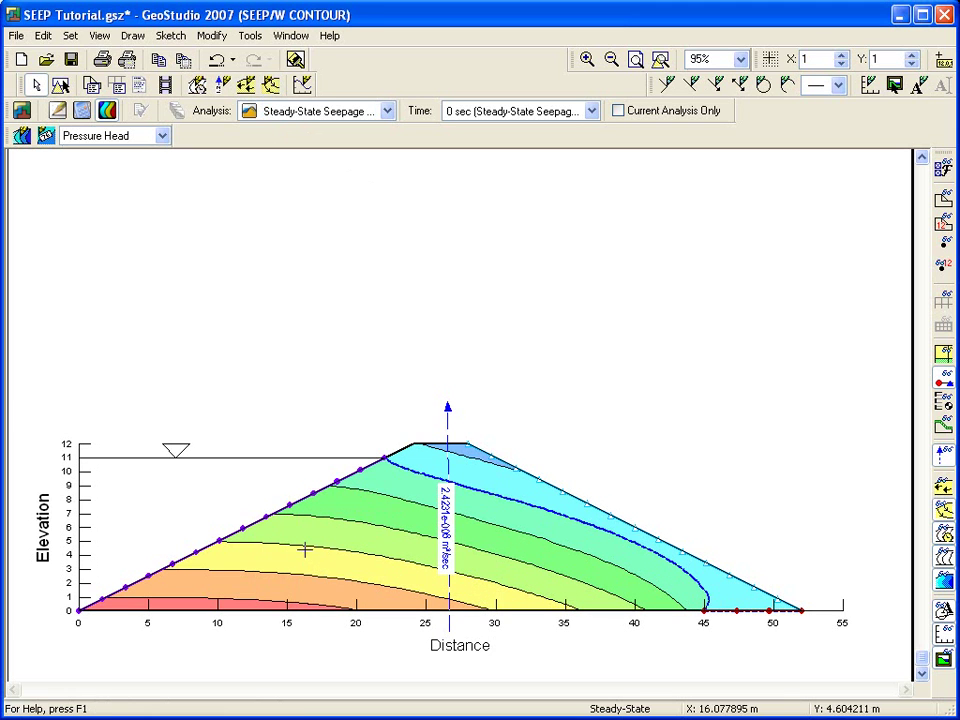
Switch the contour parameter from Pressure Head to Total Head.
{"action": "left_click", "coordinate": [141, 42]}
{"action": "left_click", "coordinate": [147, 62]}
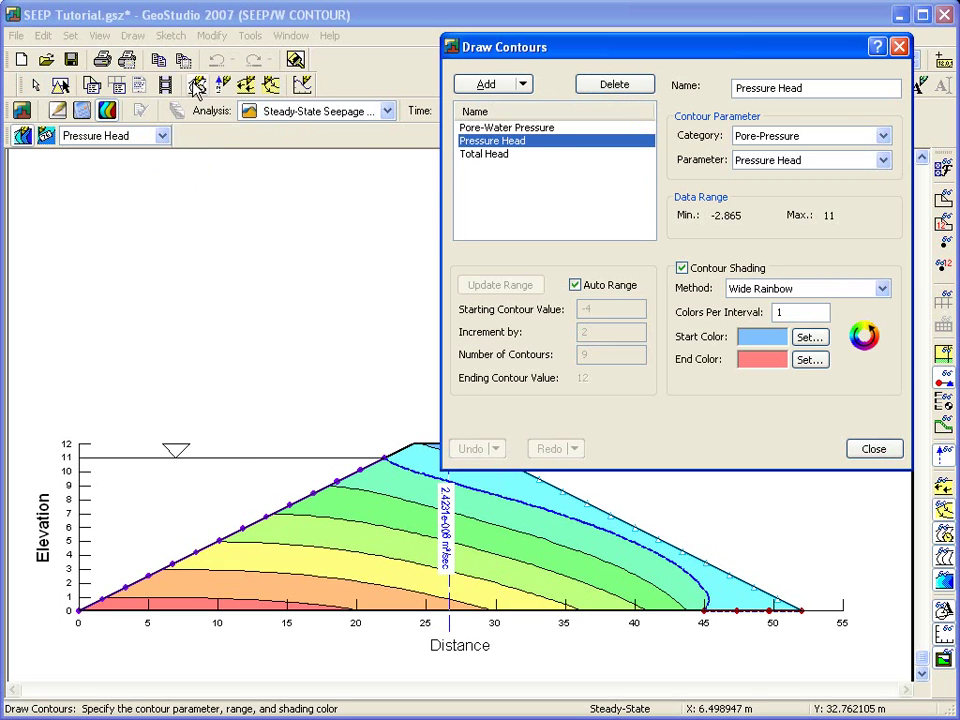
{"action": "left_click", "coordinate": [485, 155]}
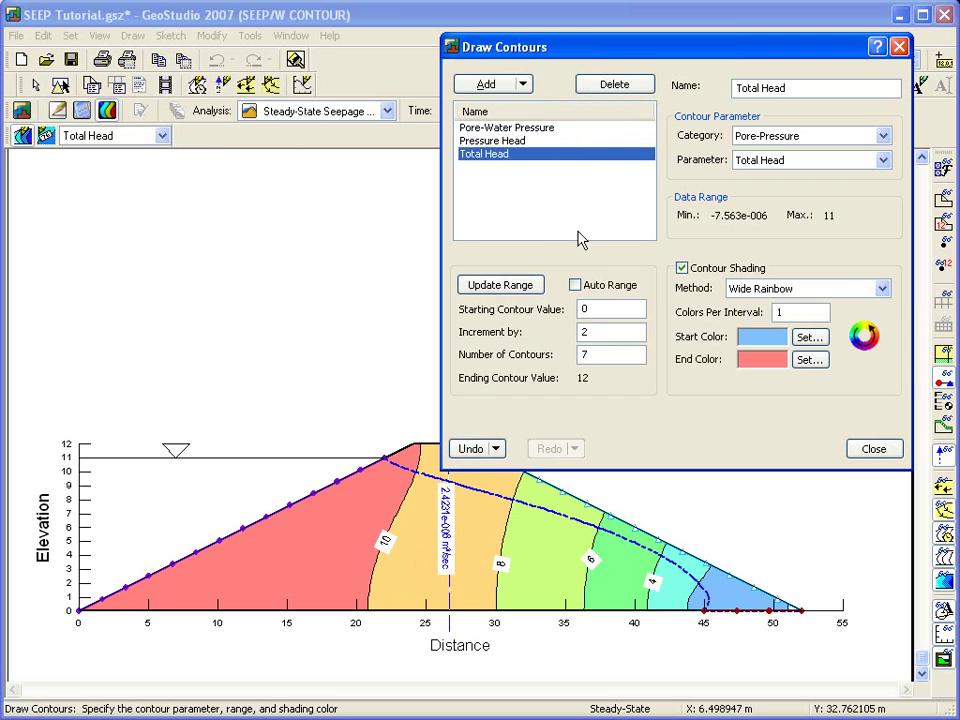
{"action": "left_click", "coordinate": [855, 453]}
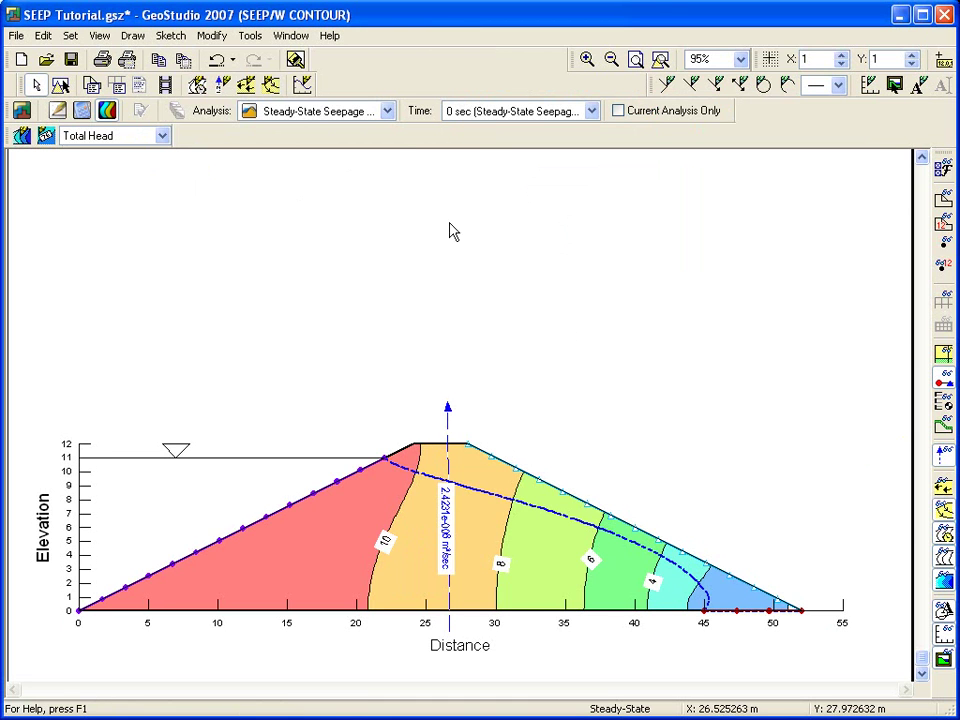
View the original Steady-State Seepage contours, then return to the blanket-drain analysis.
{"action": "left_click", "coordinate": [387, 112]}
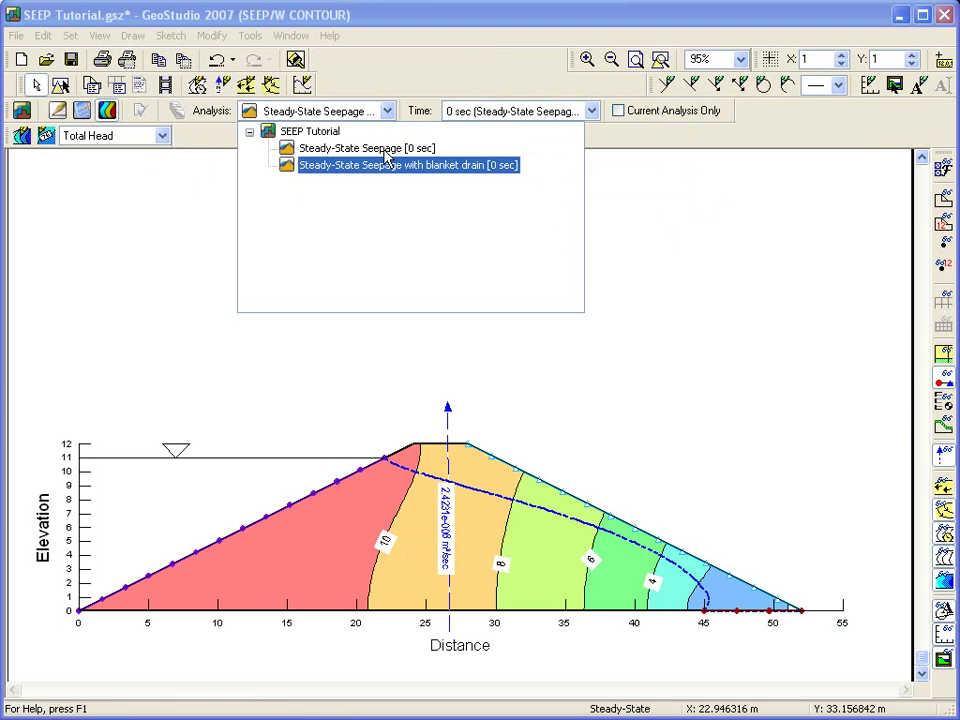
{"action": "left_click", "coordinate": [386, 150]}
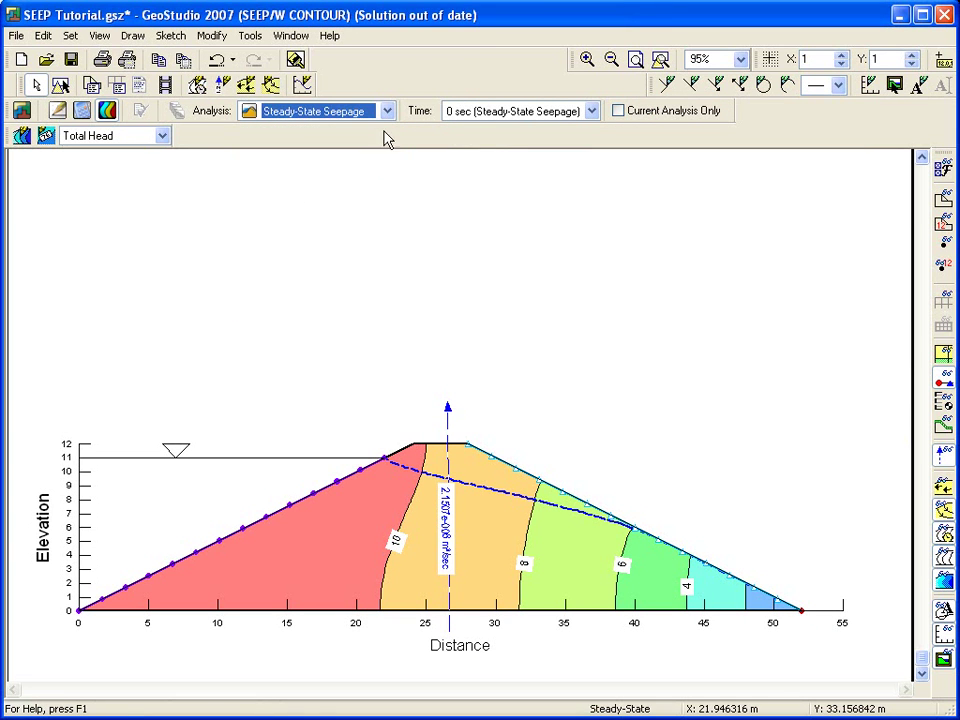
{"action": "left_click", "coordinate": [387, 111]}
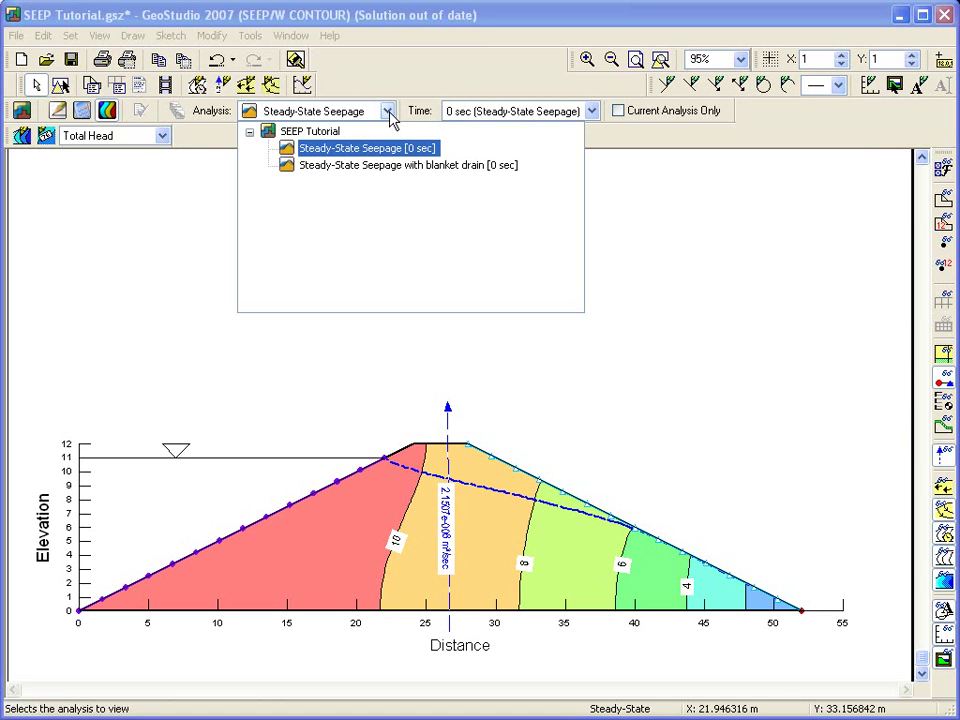
{"action": "left_click", "coordinate": [388, 168]}
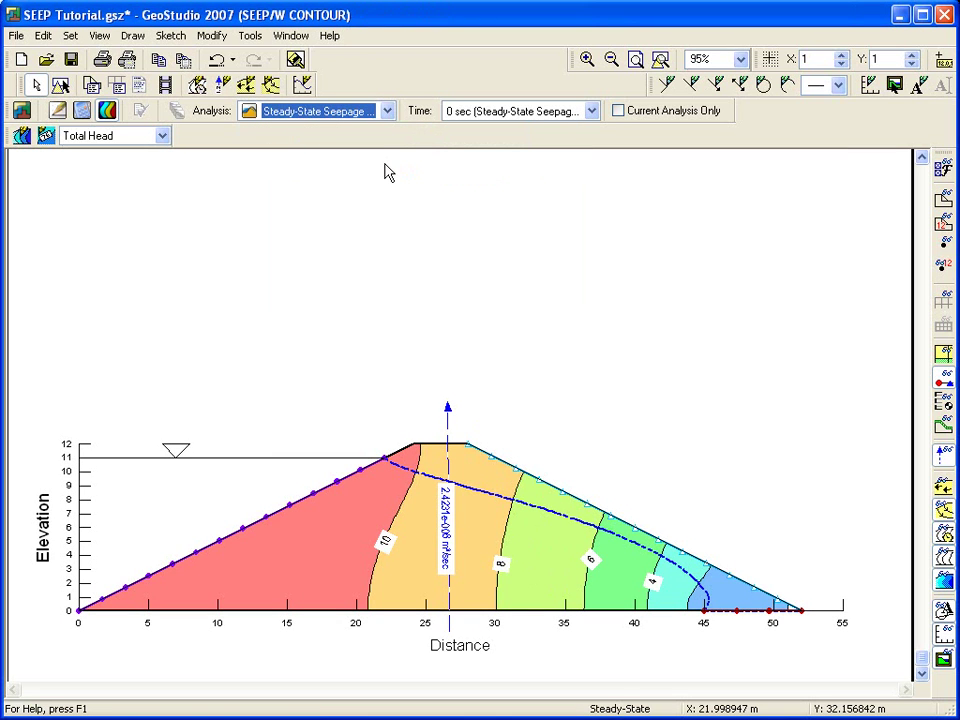